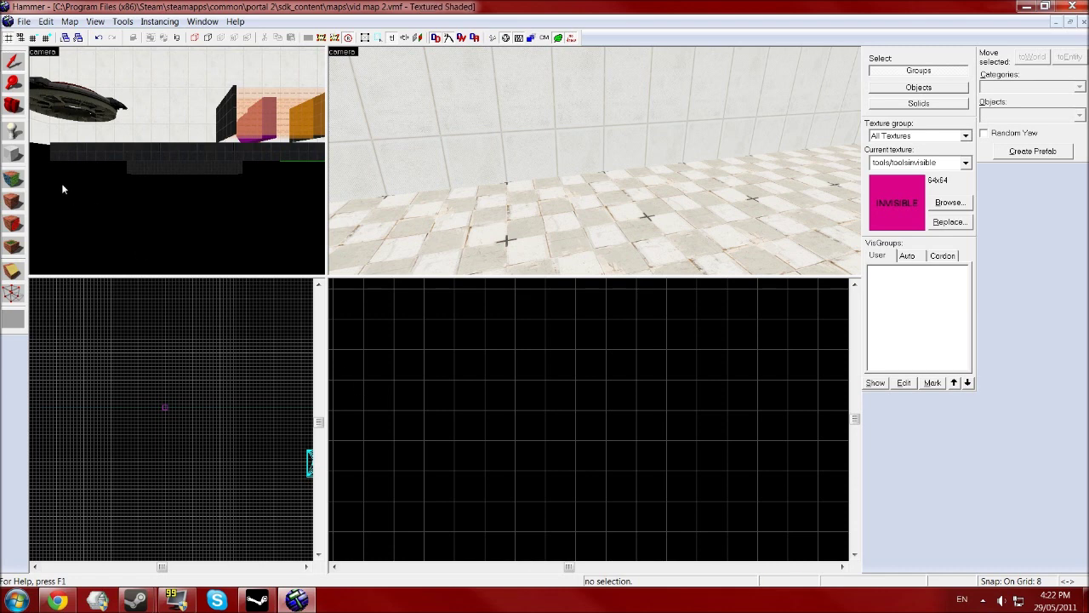
- Place an info_player_start entity on the checkered floor with the Entity tool
left_click(15, 130)
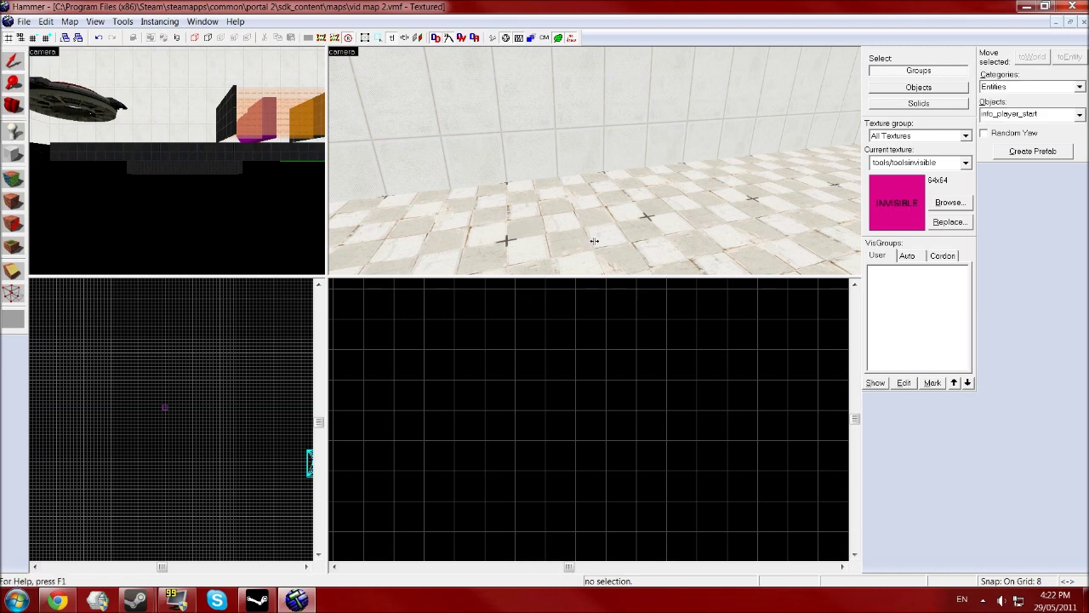
left_click(590, 215)
- Change the new entity's class to prop_dynamic and apply it
key("shift+s")
left_click(587, 170)
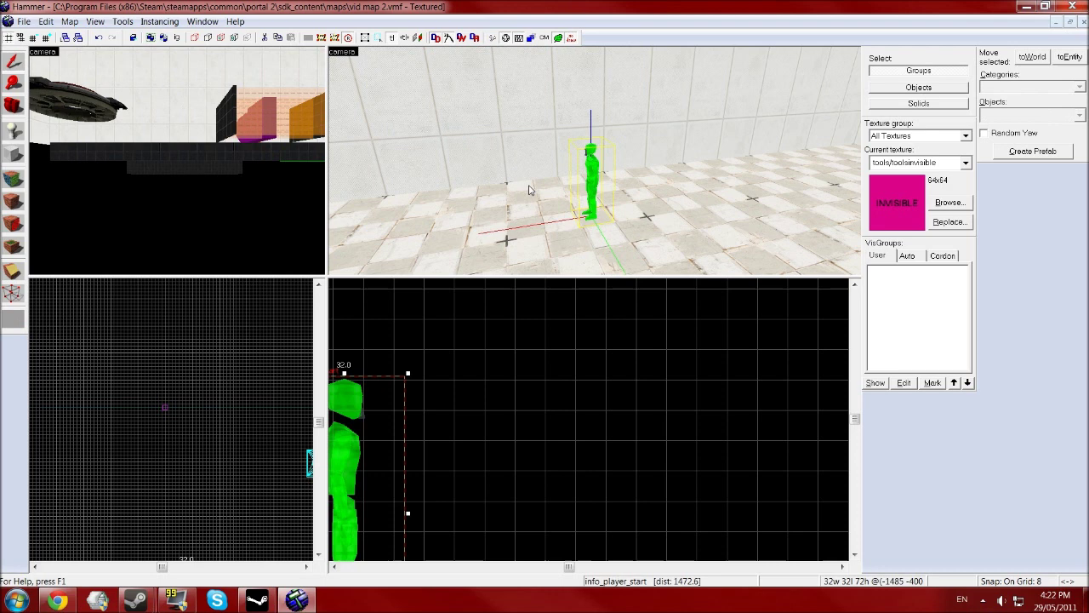
double_click(592, 170)
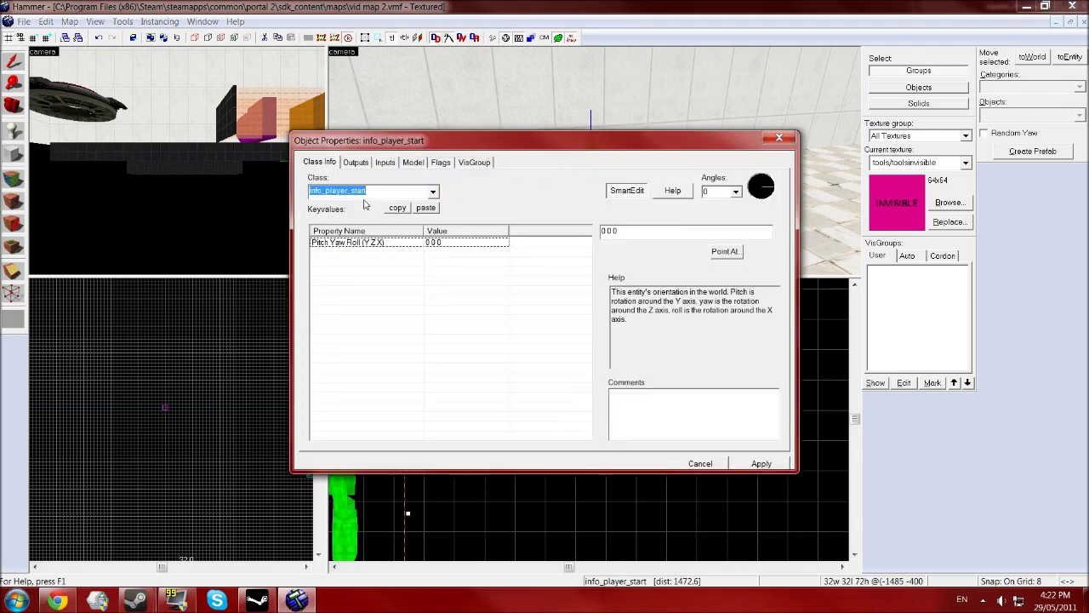
type("a")
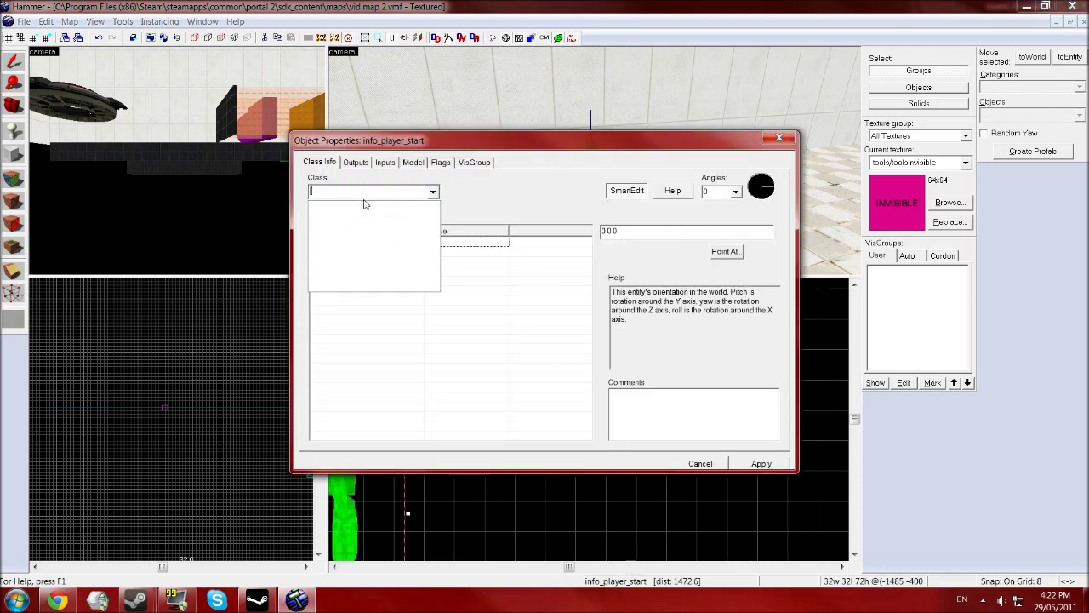
type("ya")
key("BackSpace")
type("nam")
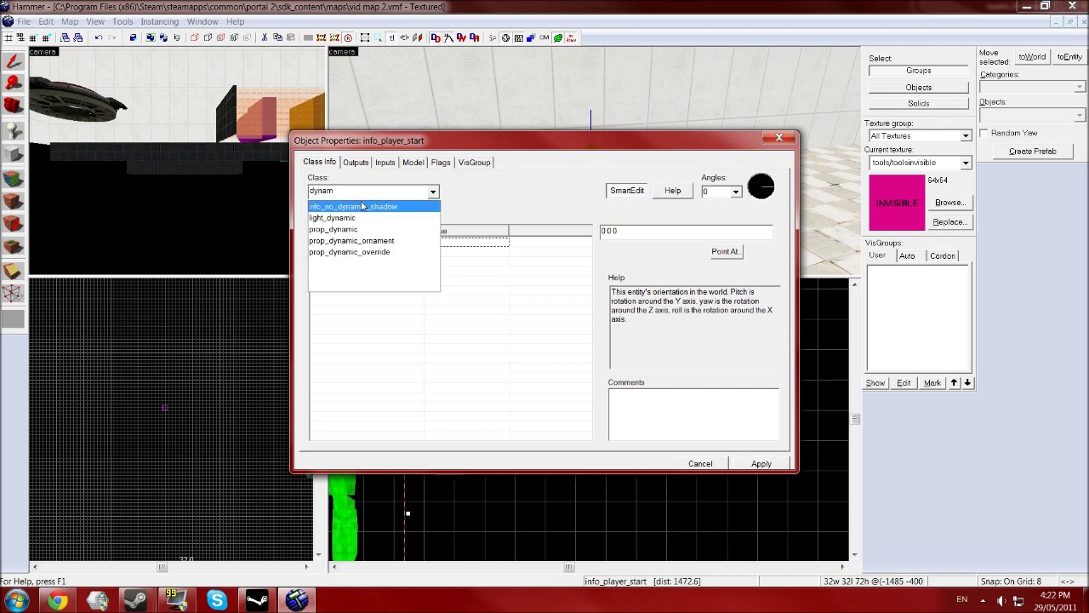
left_click(333, 229)
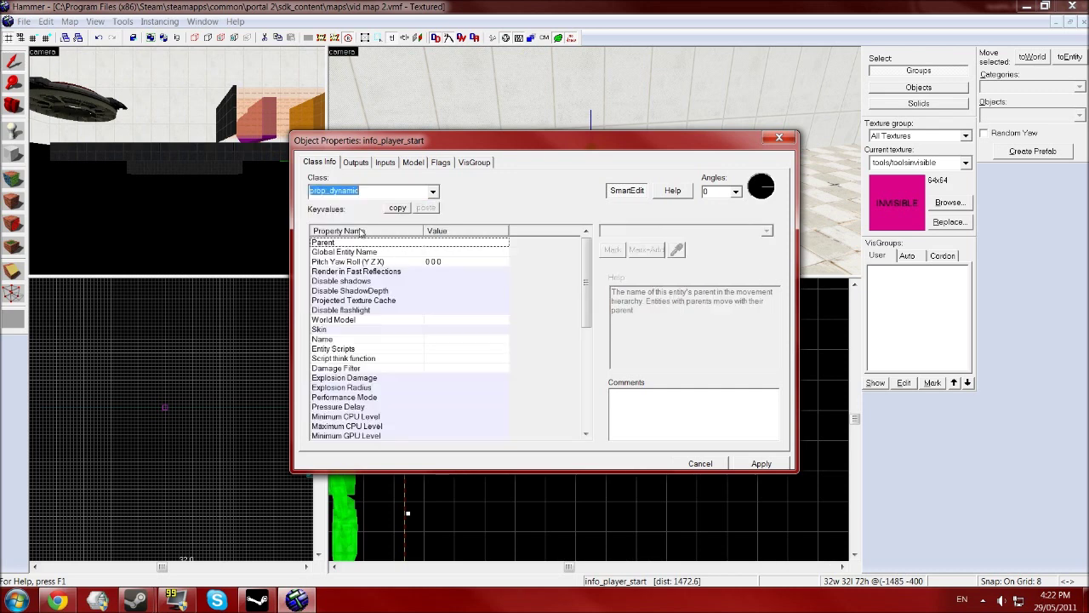
left_click(760, 464)
- Name the prop_dynamic panel10 and apply the change
left_click(414, 339)
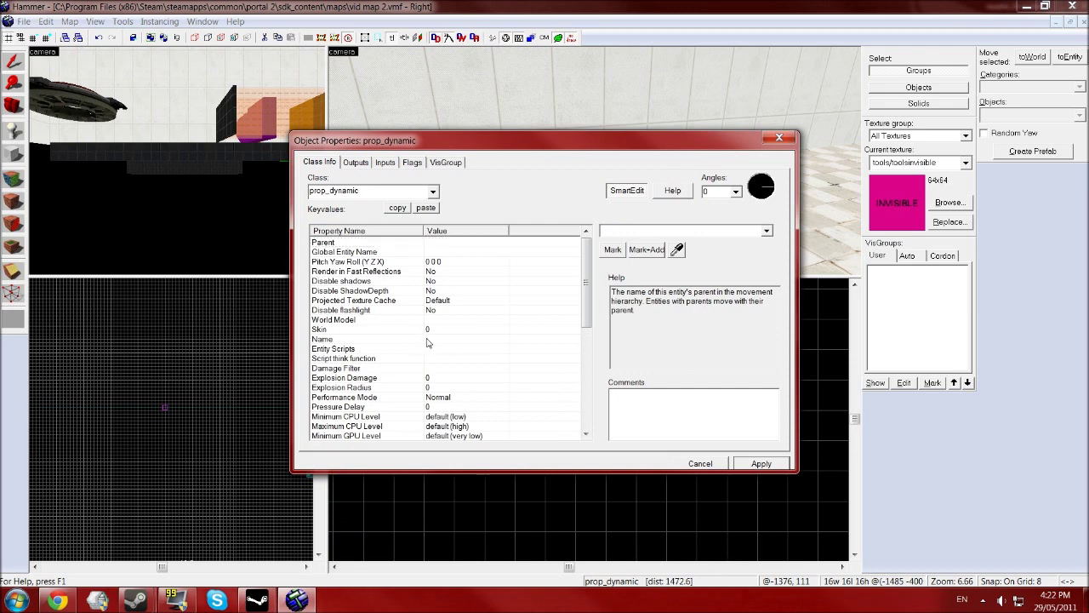
left_click(624, 231)
type("panel10")
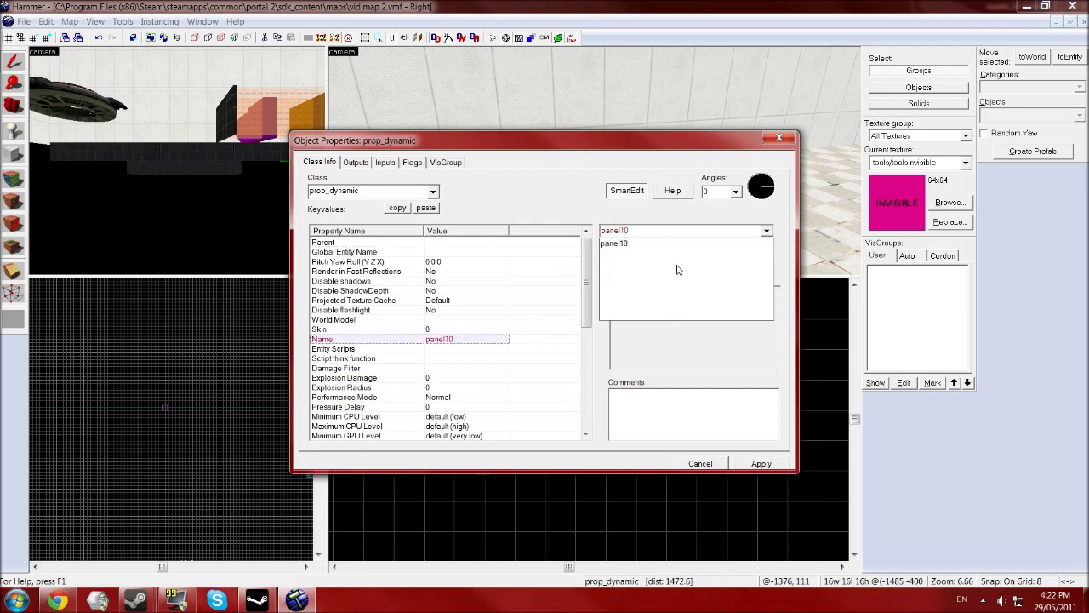
key("Return")
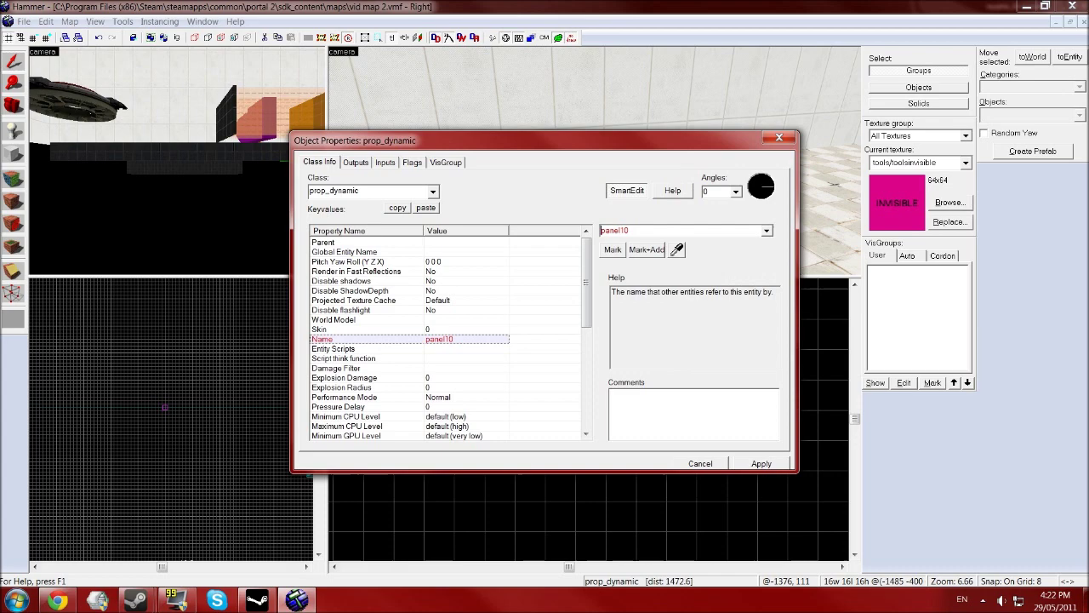
left_click(771, 465)
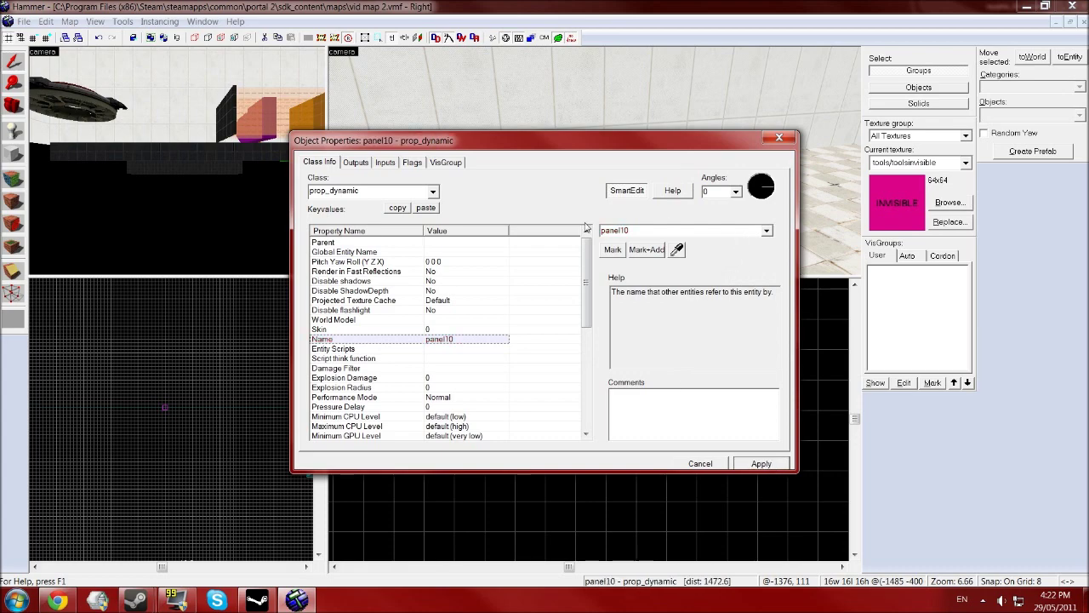
left_click(429, 325)
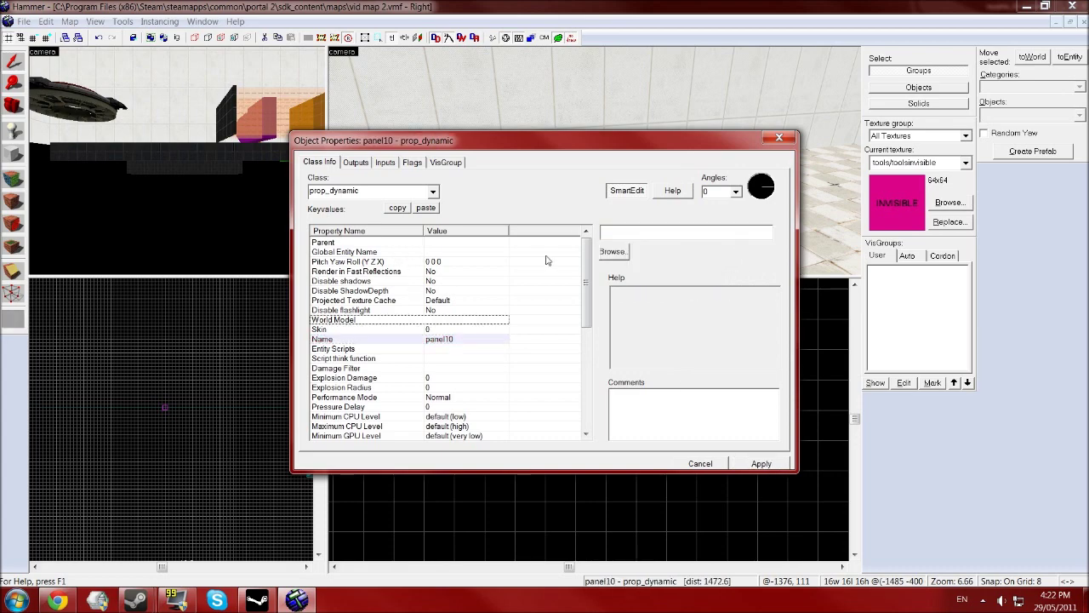
- Give panel10 the room_transform arm64x64_interior.mdl world model and apply it
left_click(616, 251)
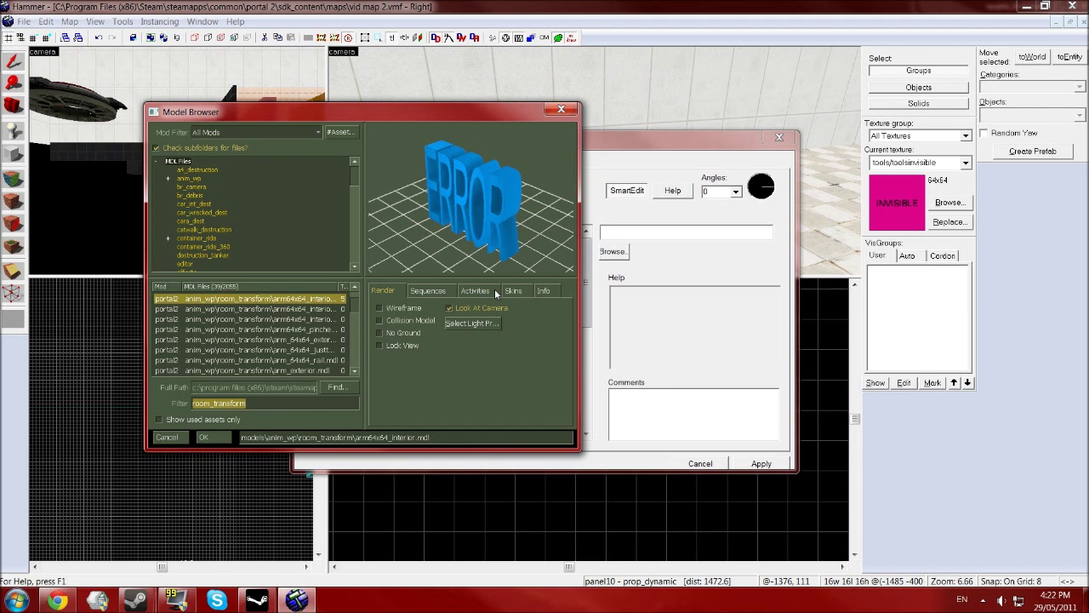
double_click(315, 297)
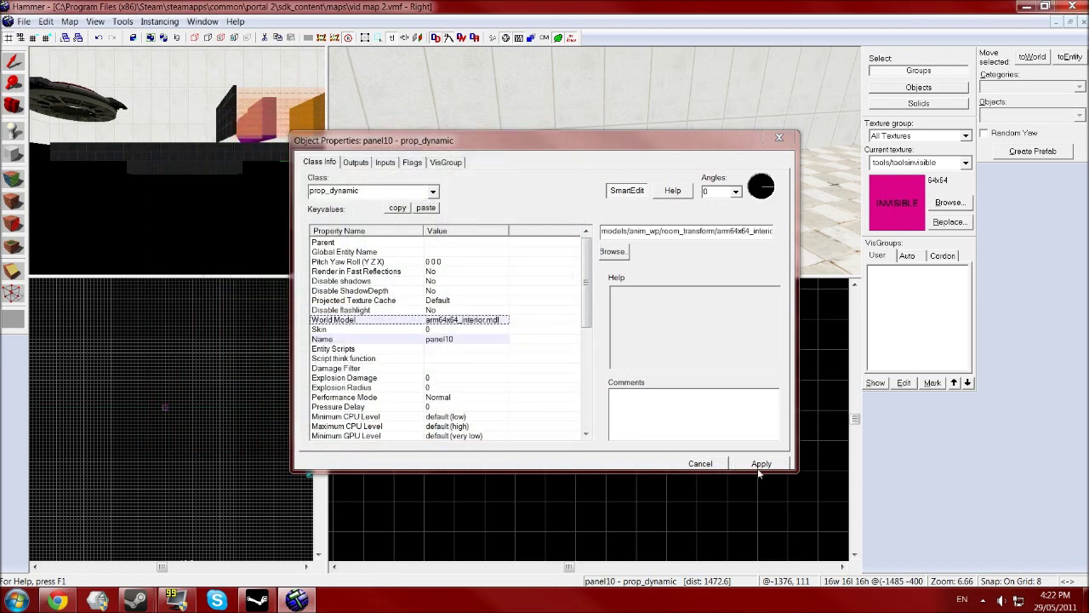
left_click(760, 463)
- Drag the panel10 arm prop upward in the Right view, then reselect it
left_click(779, 137)
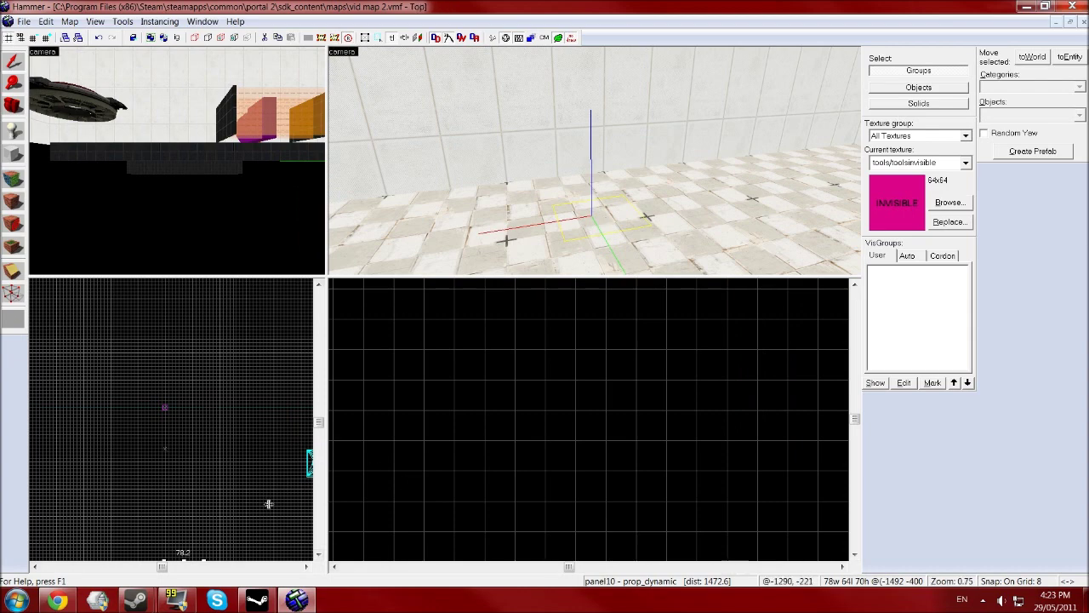
key("ctrl+shift+e")
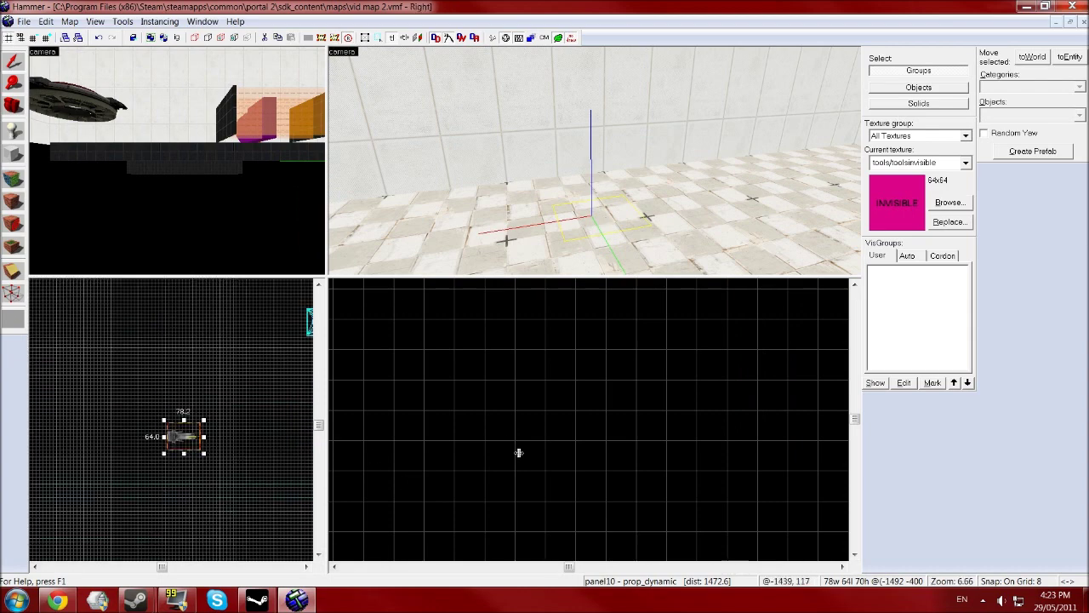
scroll(519, 453, "down", 5)
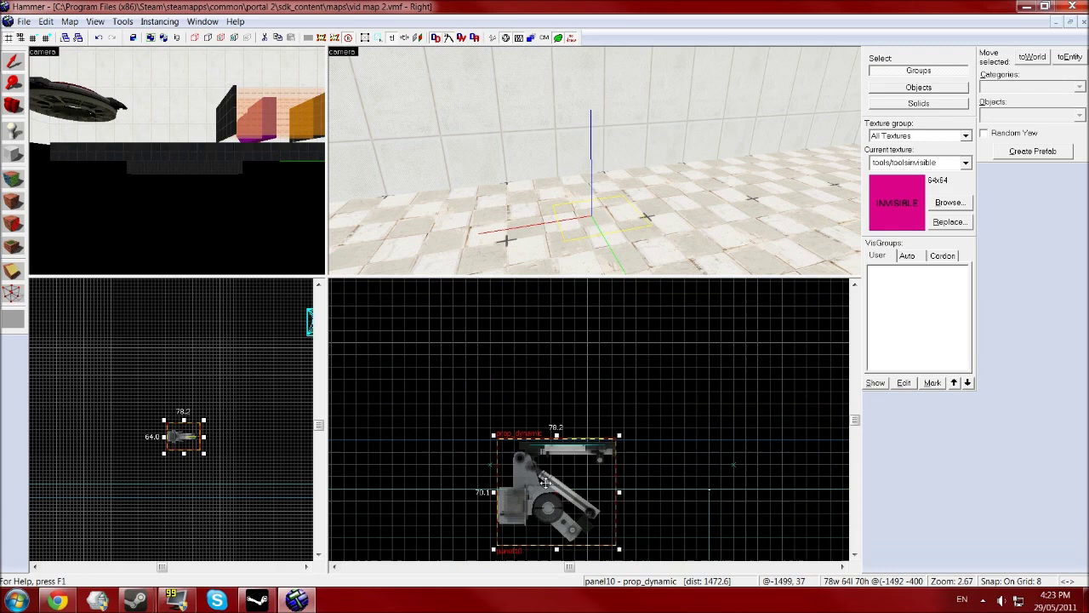
left_click_drag(545, 483, 588, 388)
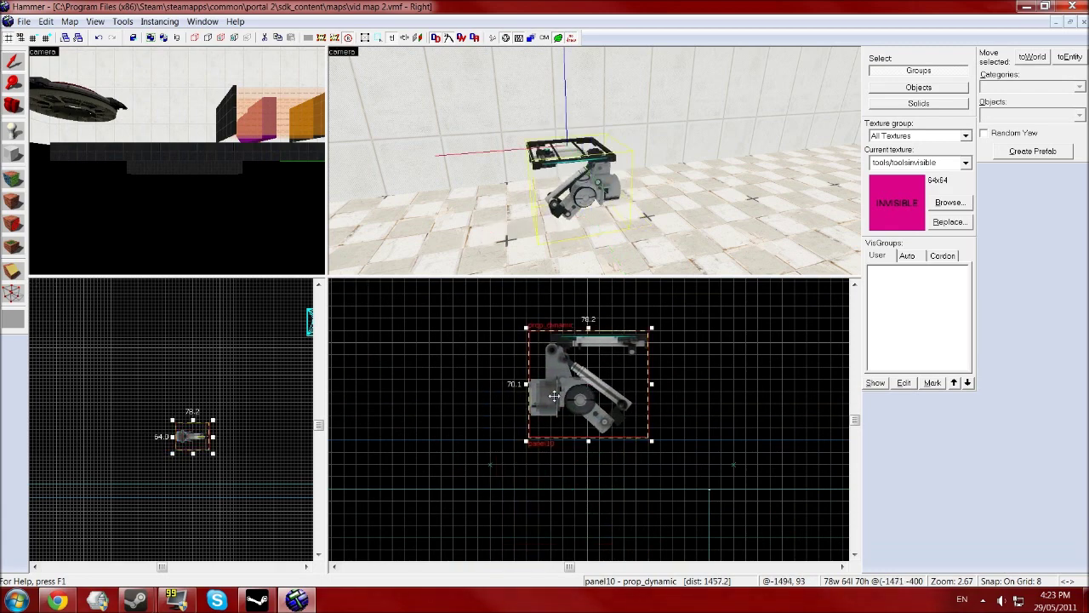
left_click(499, 503)
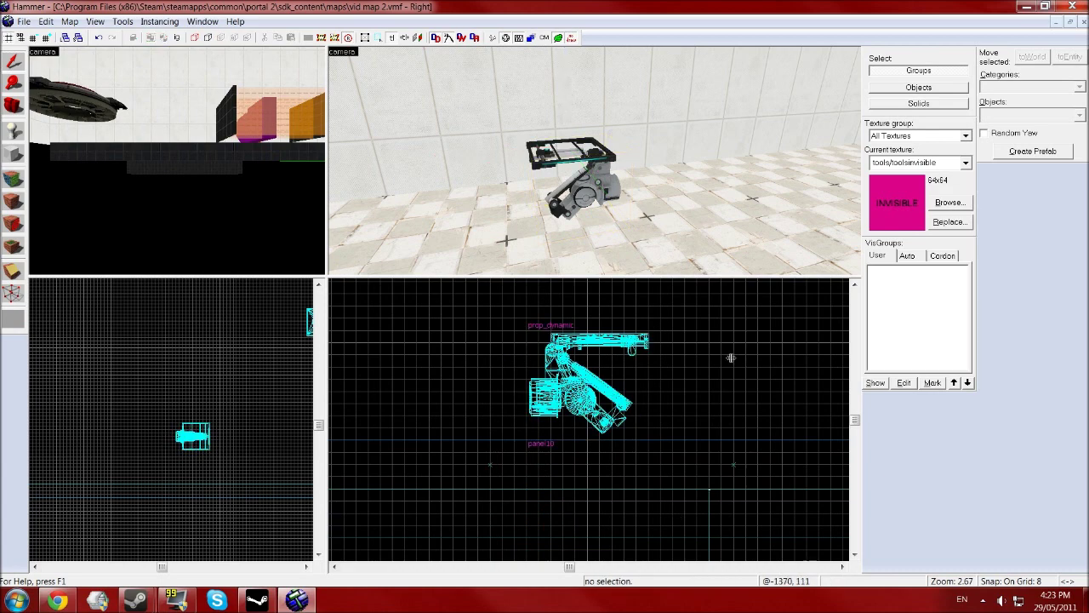
left_click(606, 194)
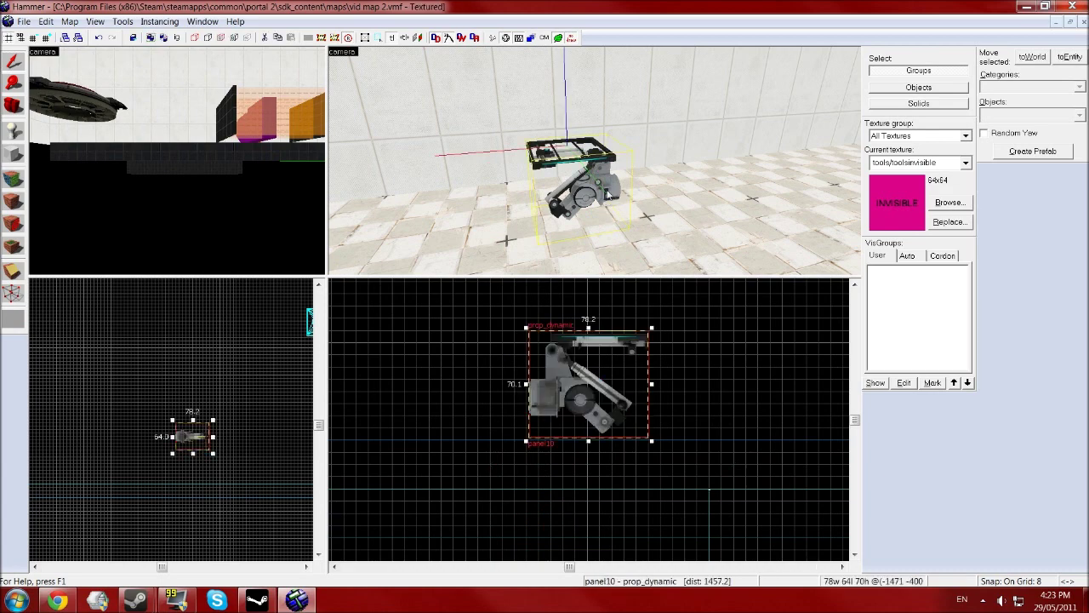
- Set panel10's Collisions property to Not Solid and apply it
double_click(596, 194)
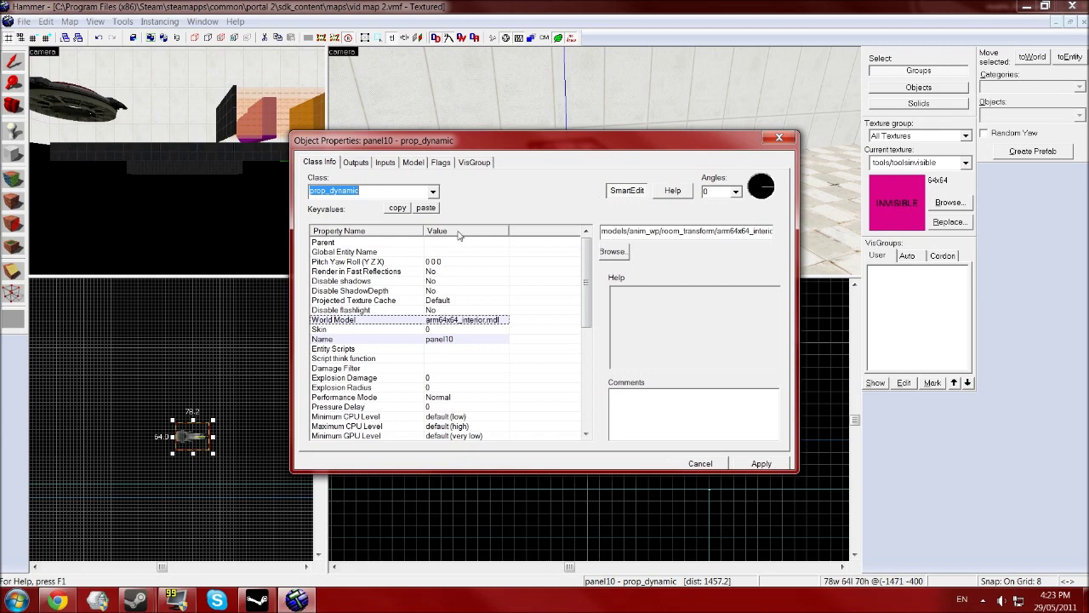
left_click_drag(585, 280, 588, 410)
left_click(447, 330)
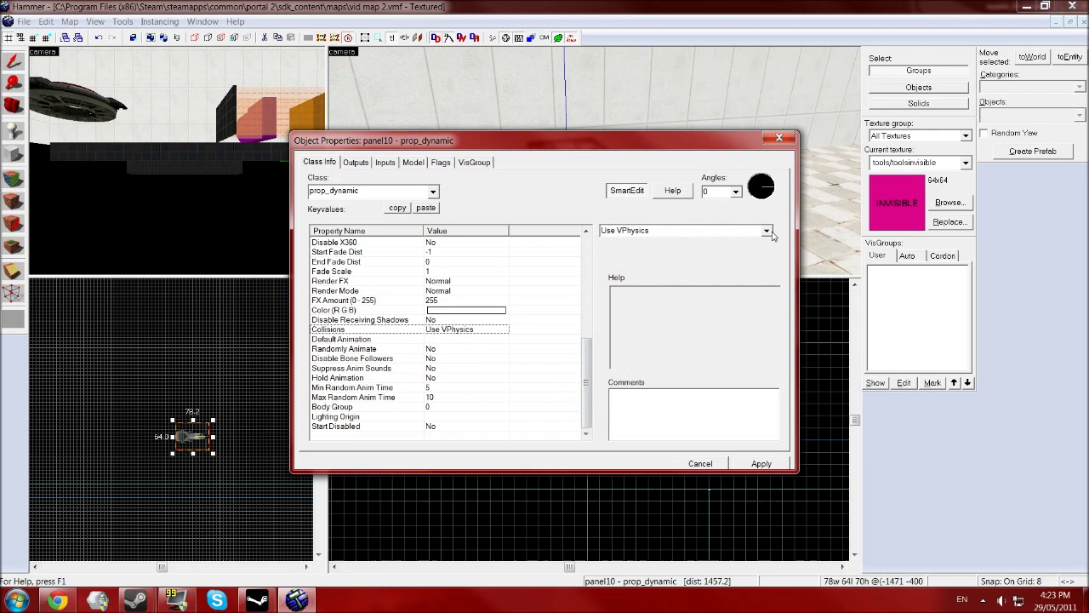
left_click(765, 231)
left_click(723, 243)
left_click(760, 462)
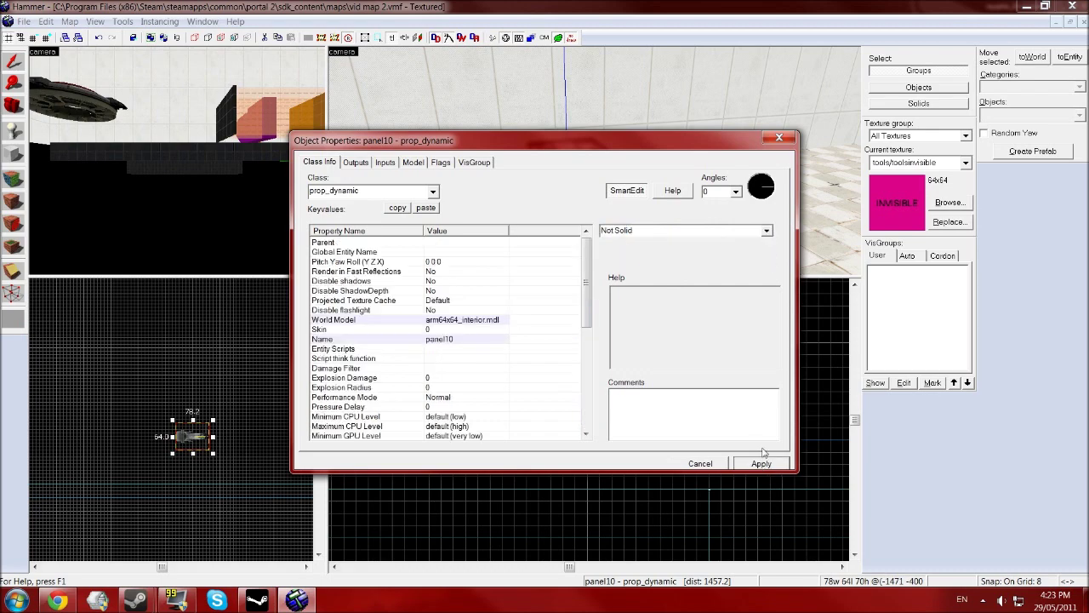
left_click(779, 137)
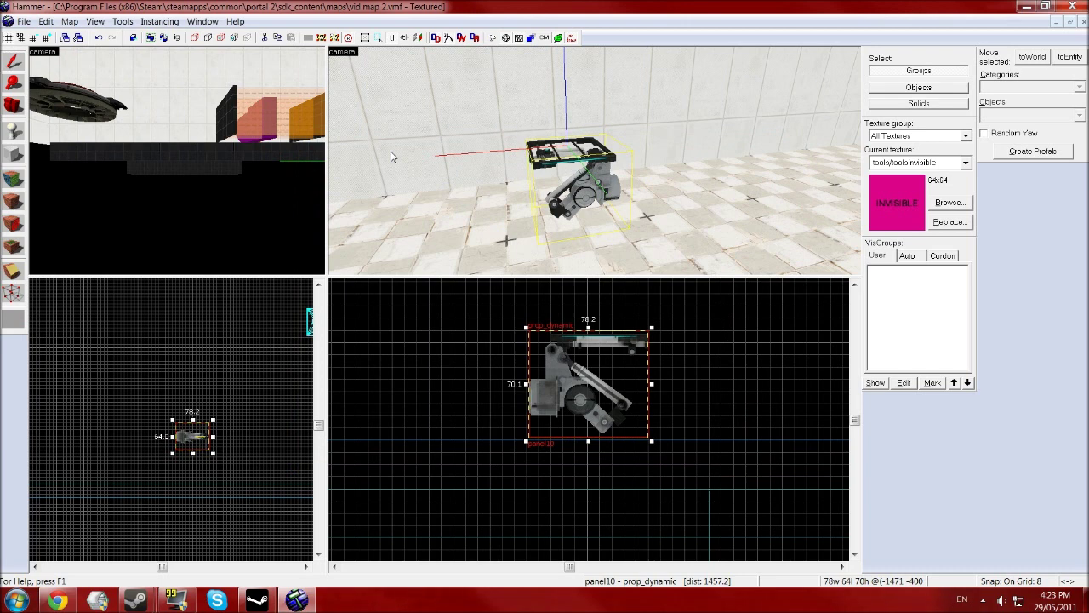
- Draw a block brush over the arm prop and resize it to 64×64×8
key("shift+b")
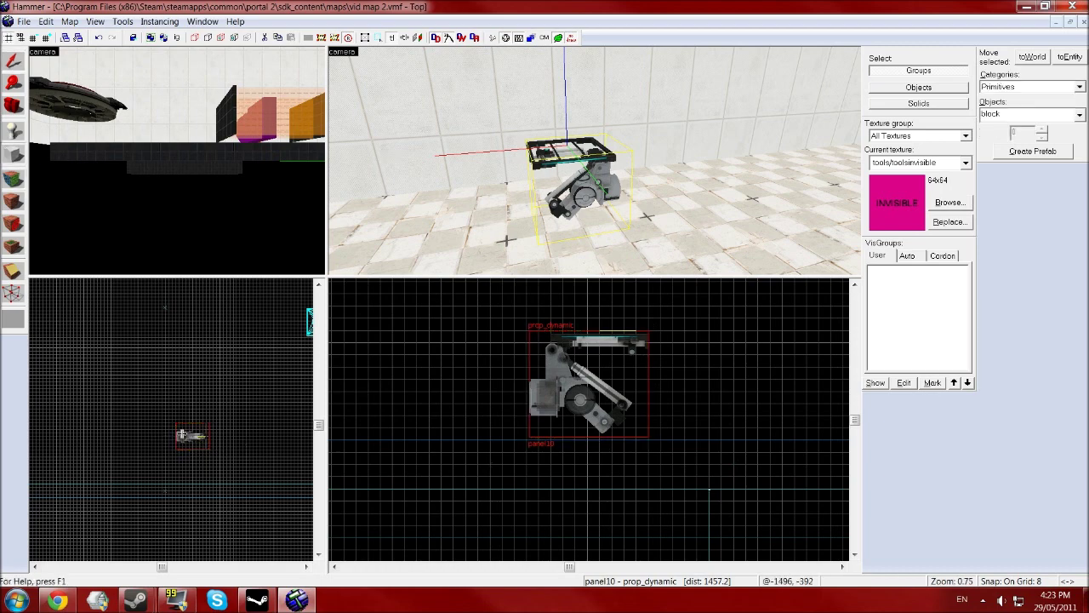
scroll(181, 435, "up", 6)
scroll(159, 387, "down", 2)
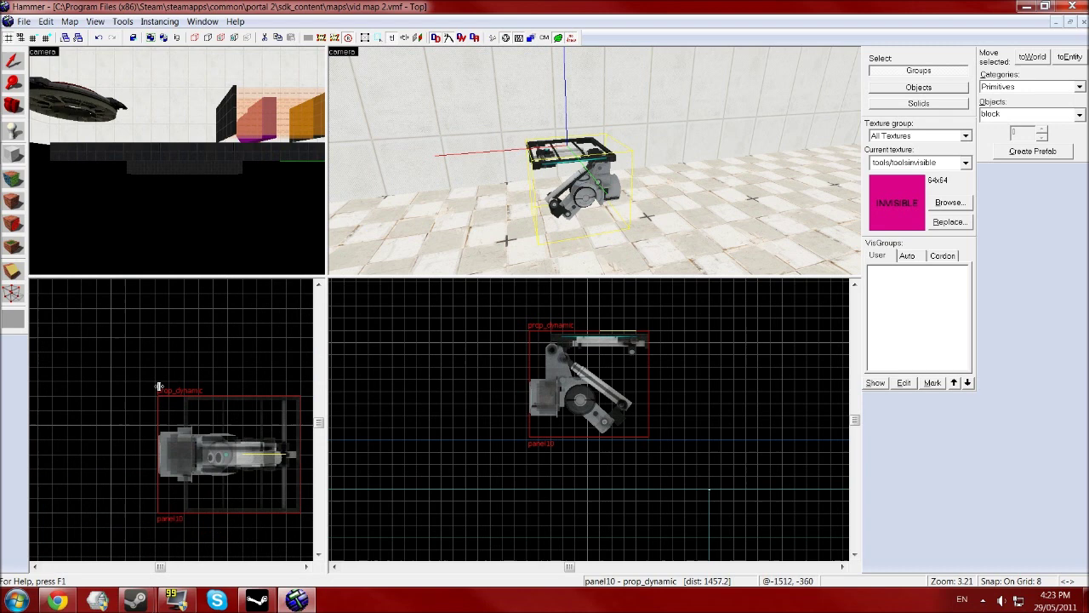
left_click_drag(158, 387, 305, 516)
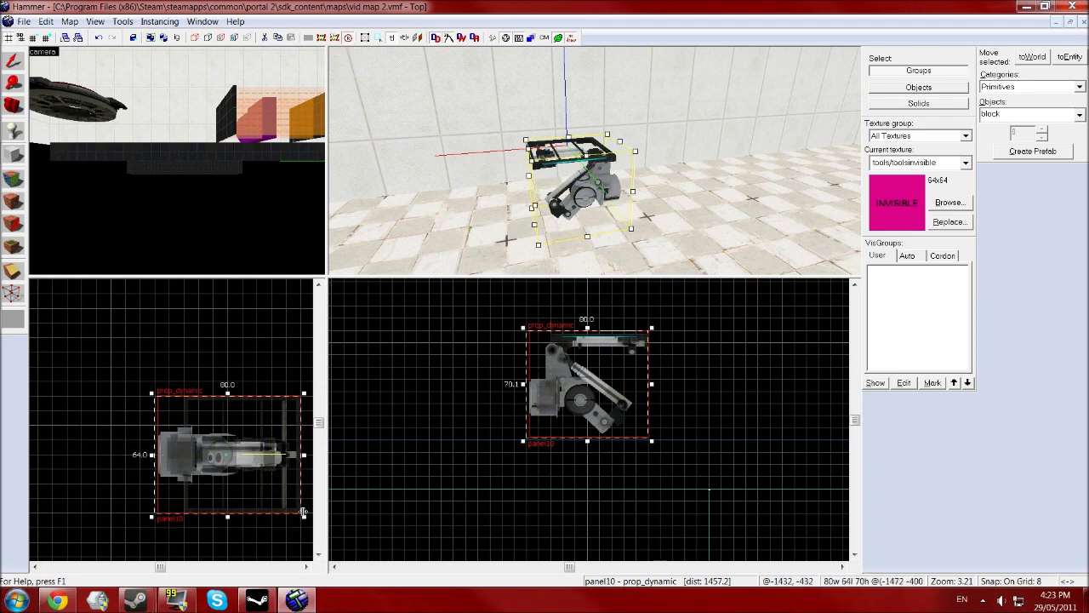
left_click(600, 371)
left_click(600, 371)
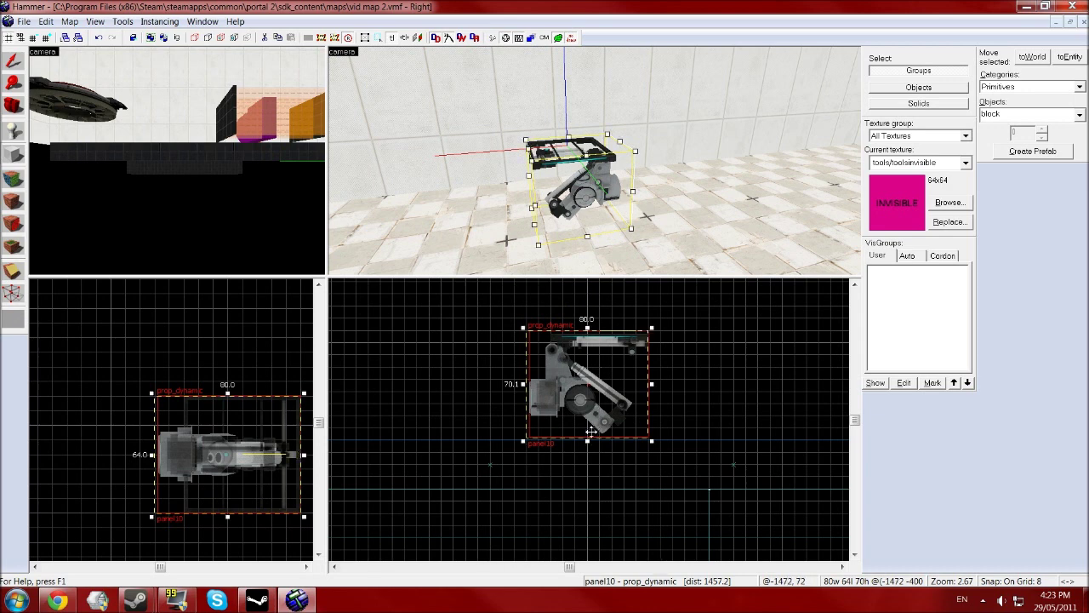
left_click_drag(587, 438, 596, 346)
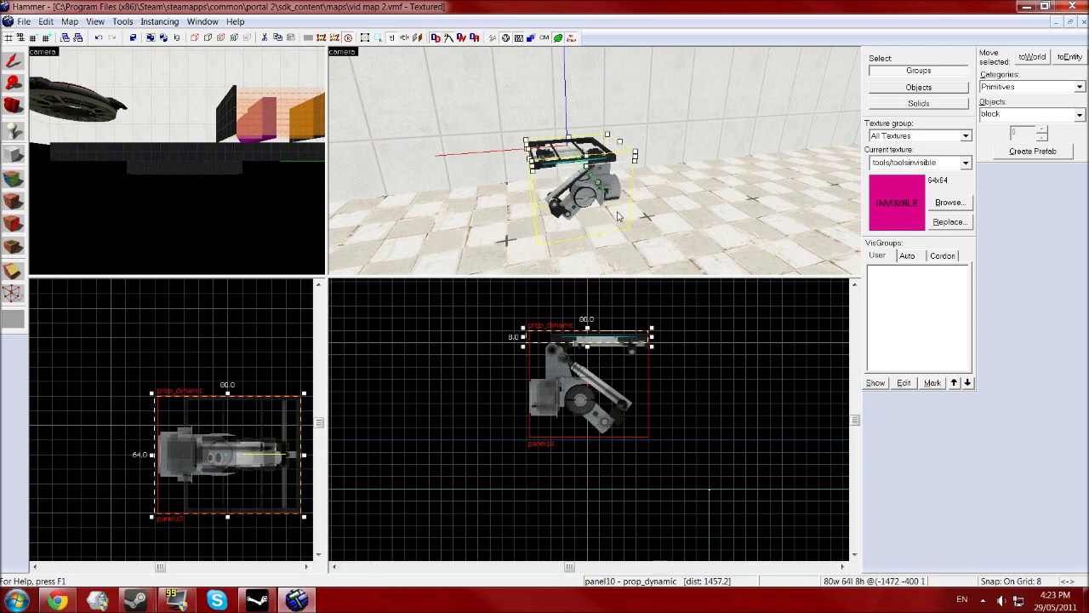
left_click_drag(151, 454, 181, 455)
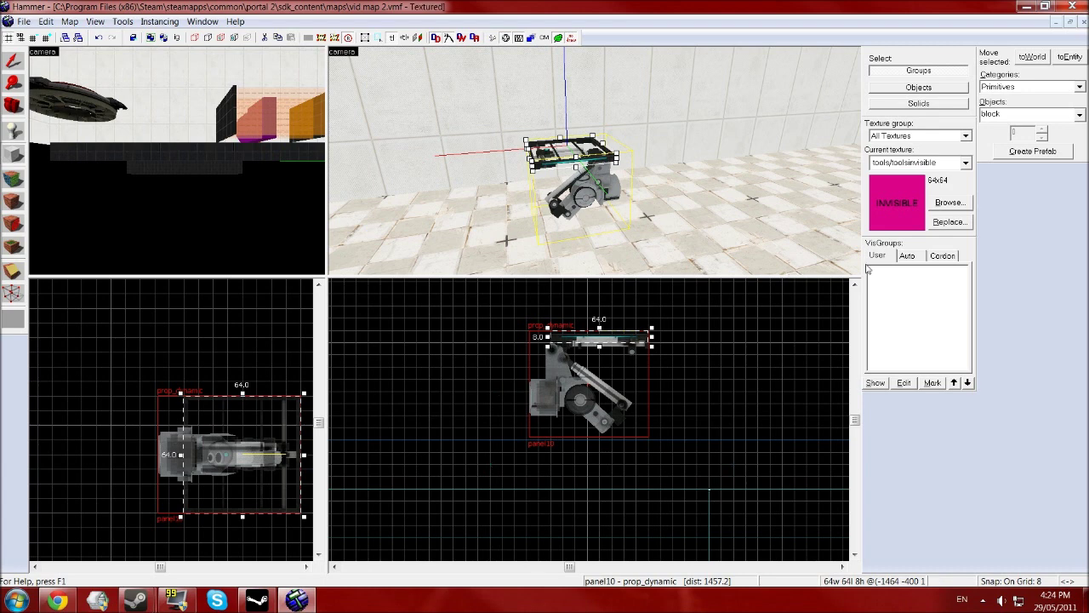
- Make tools/toolsinvisible the current texture, then select the flat block on the arm
left_click(944, 202)
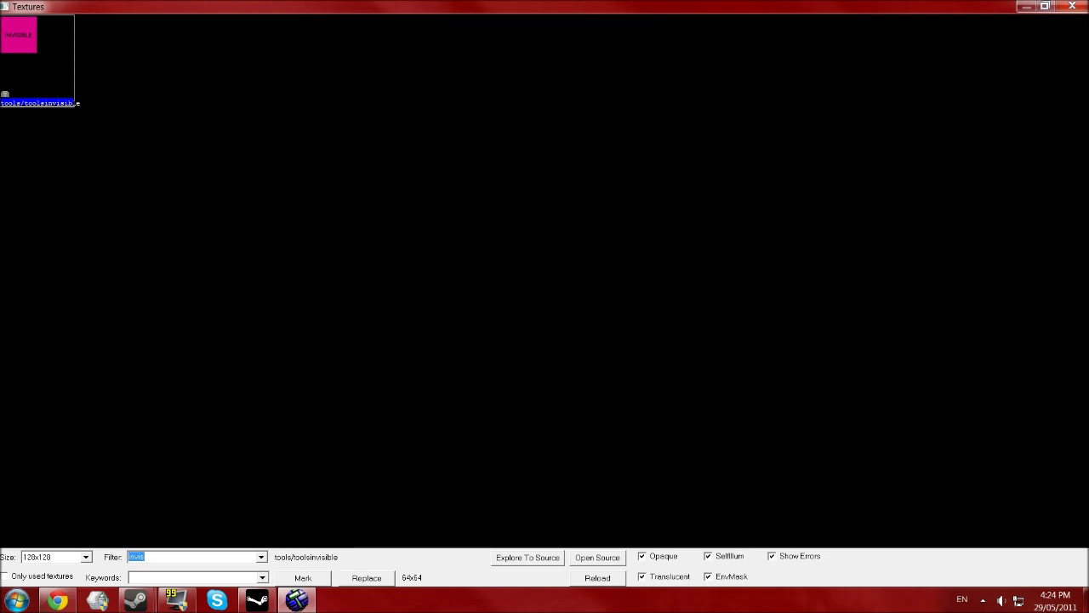
double_click(57, 77)
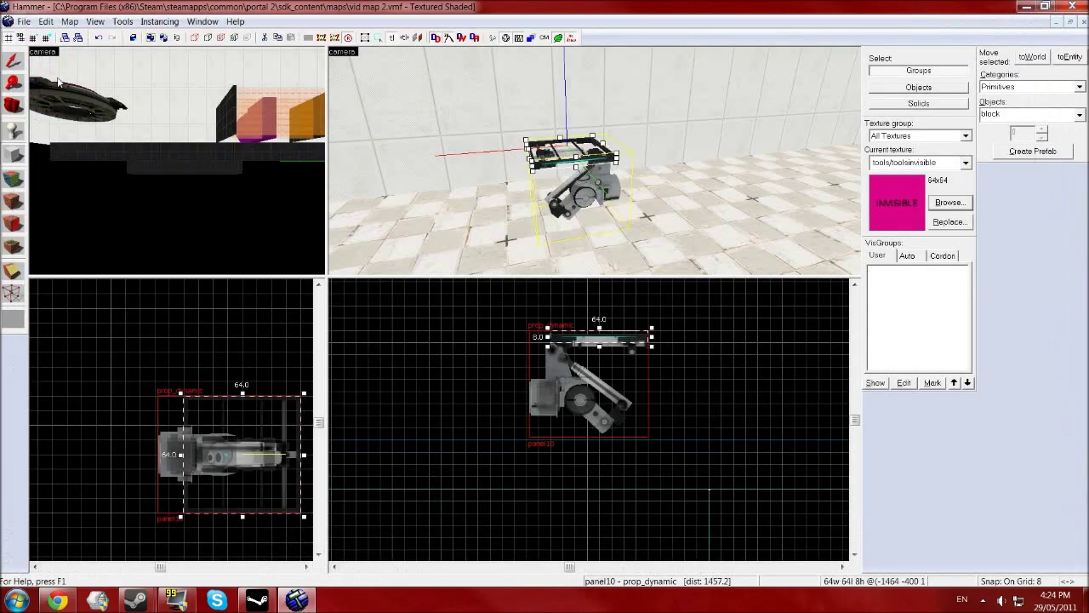
left_click(584, 190)
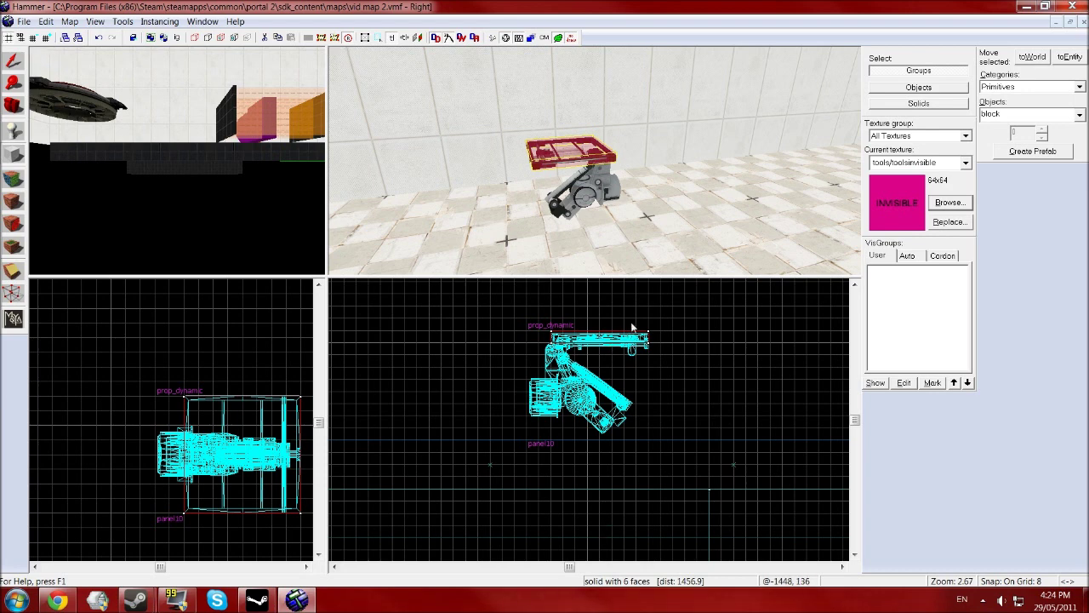
- Tie the block to an entity with Ctrl+T and set its class to func_brush
left_click(12, 61)
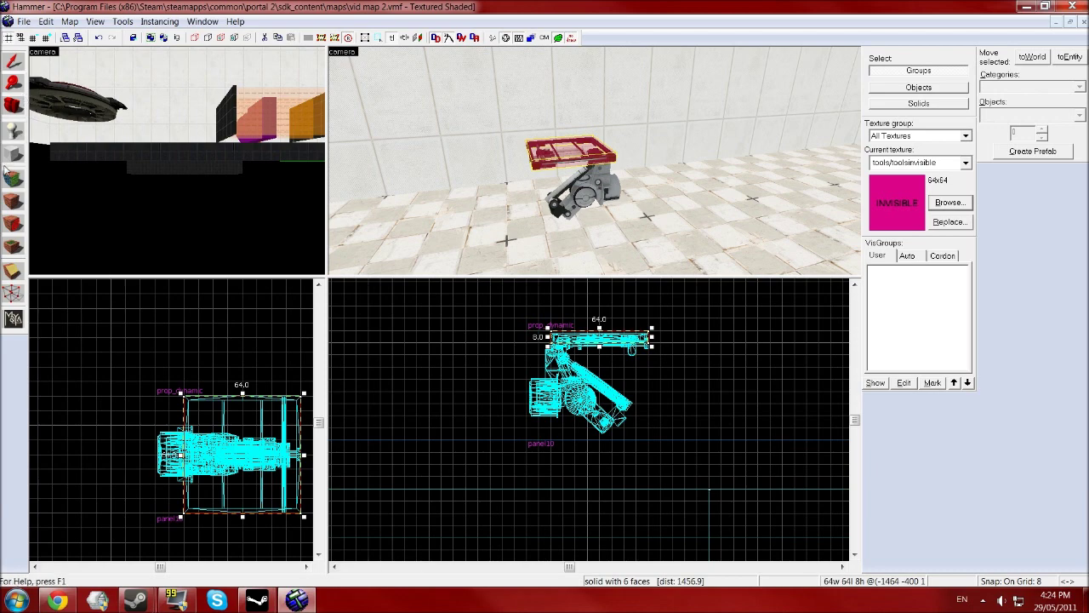
double_click(569, 155)
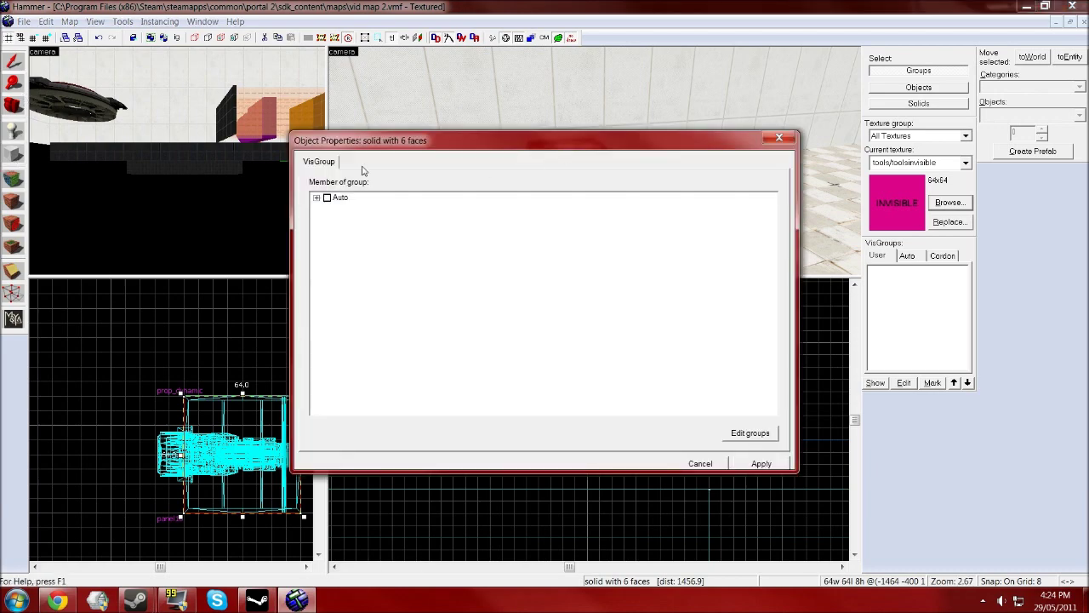
left_click(779, 137)
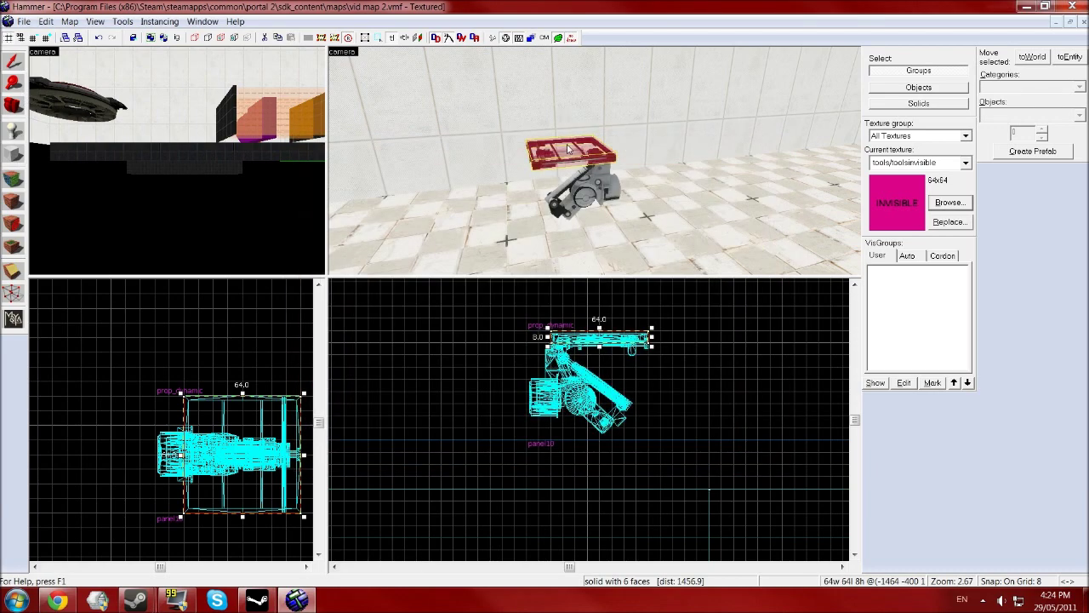
key("ctrl+t")
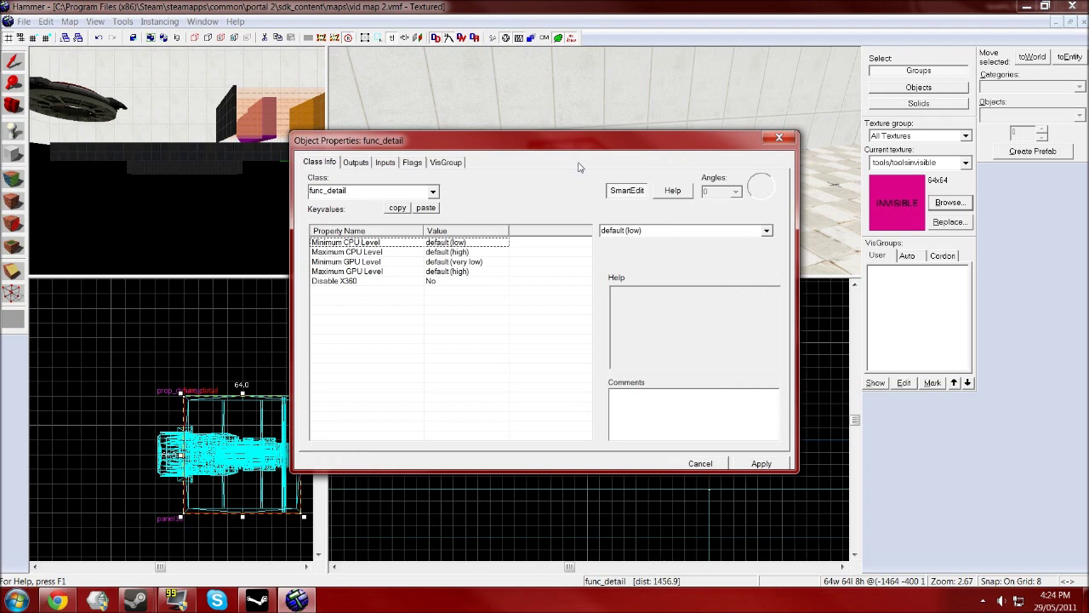
left_click(346, 189)
double_click(346, 190)
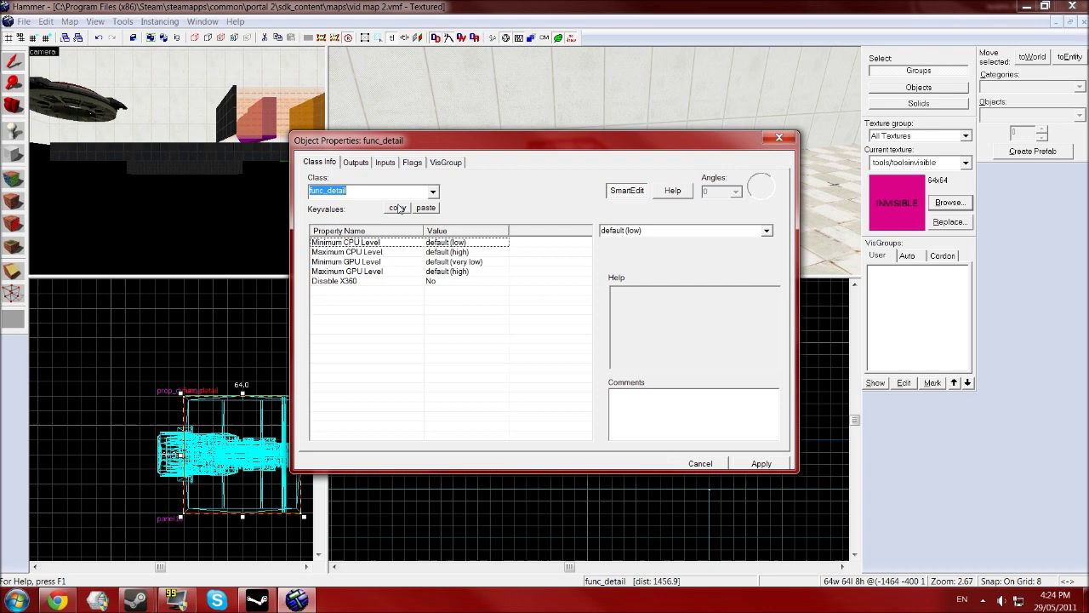
type("brush")
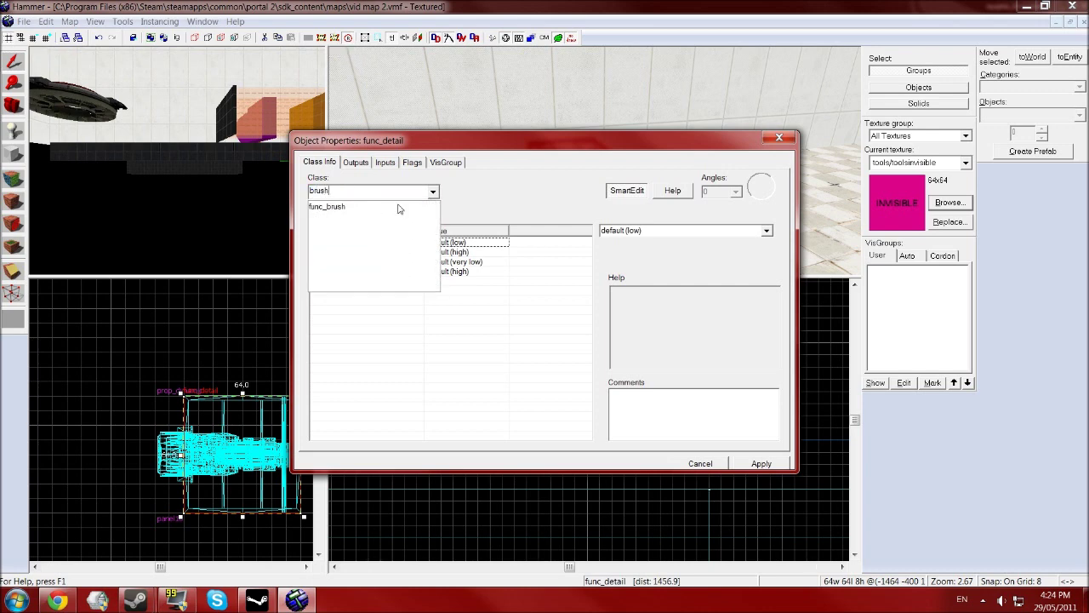
left_click(387, 208)
left_click(748, 467)
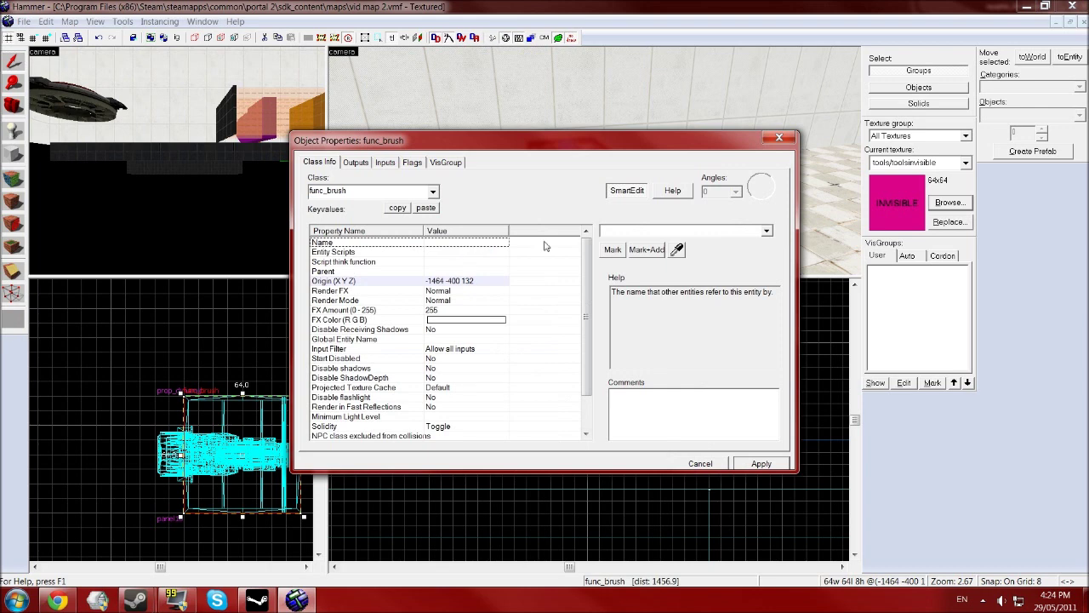
- Name the func_brush panel10_brush and set its Parent to panel10
left_click(687, 231)
type("panel")
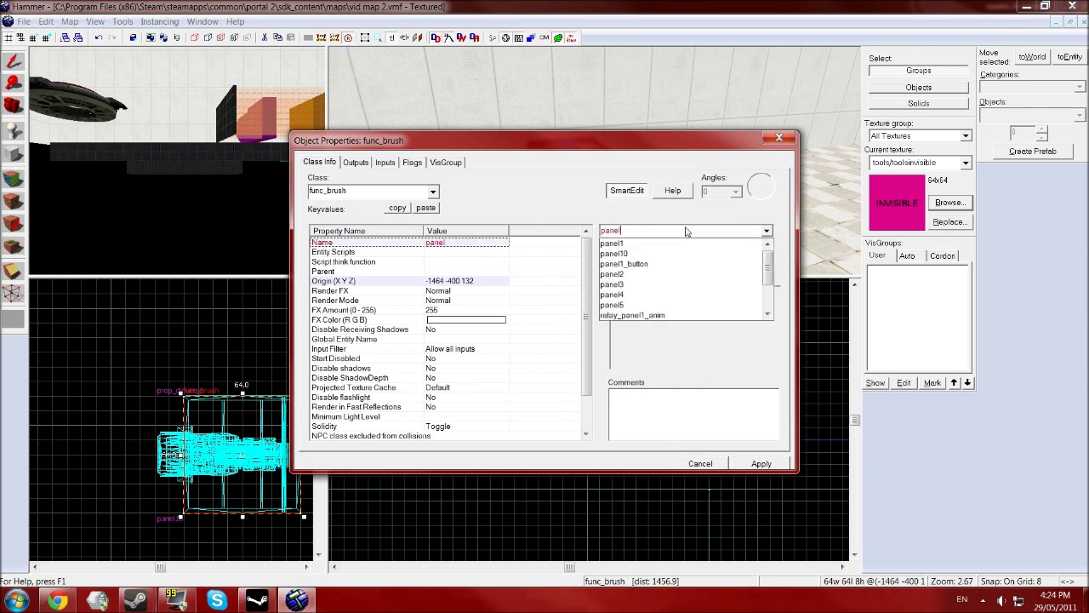
type("10")
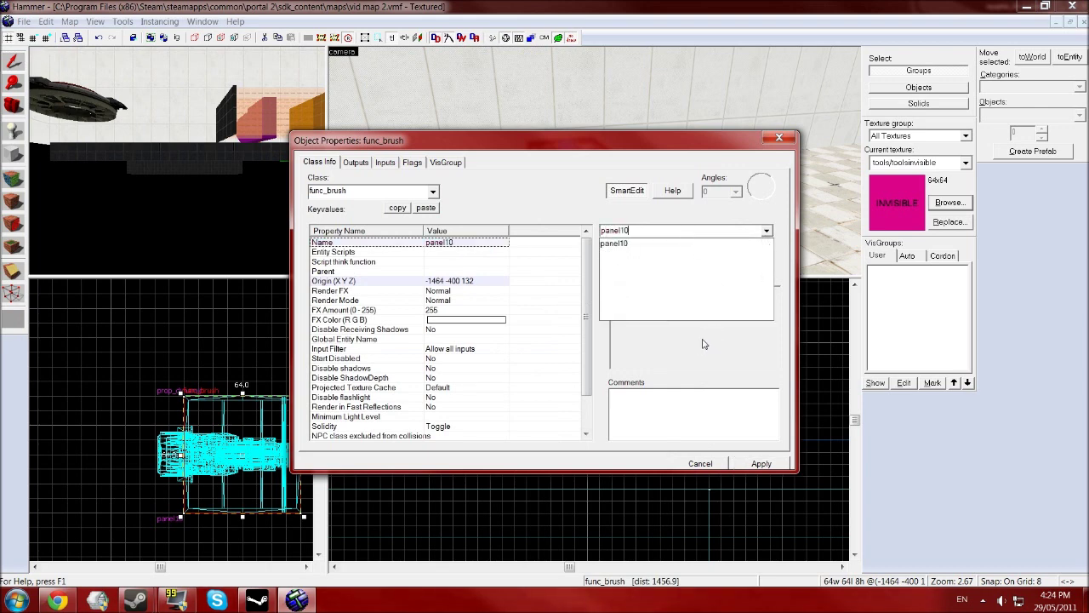
left_click(706, 345)
type(")")
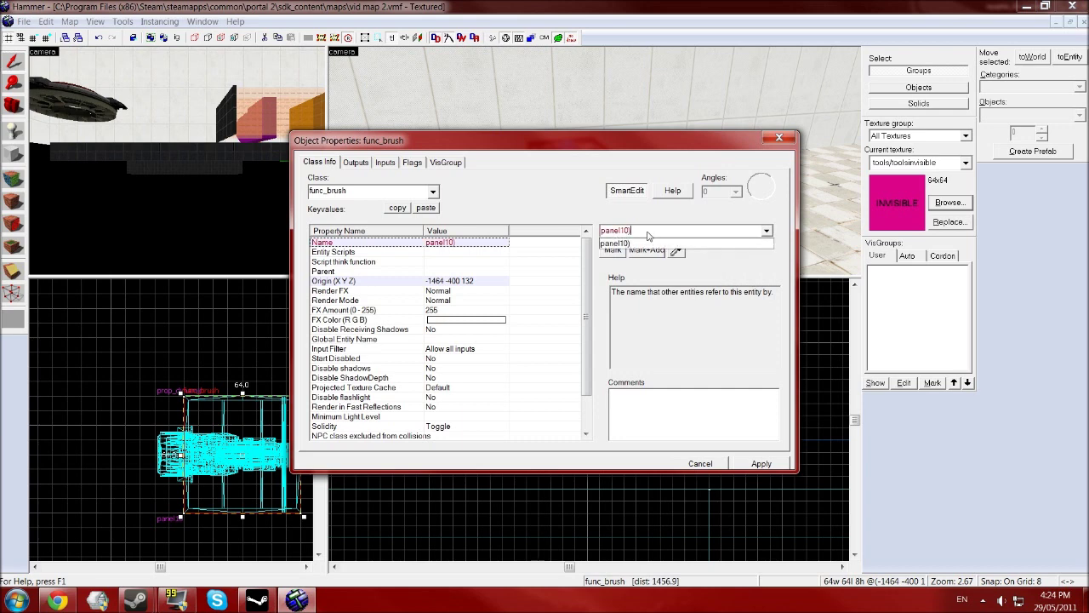
type("_brush")
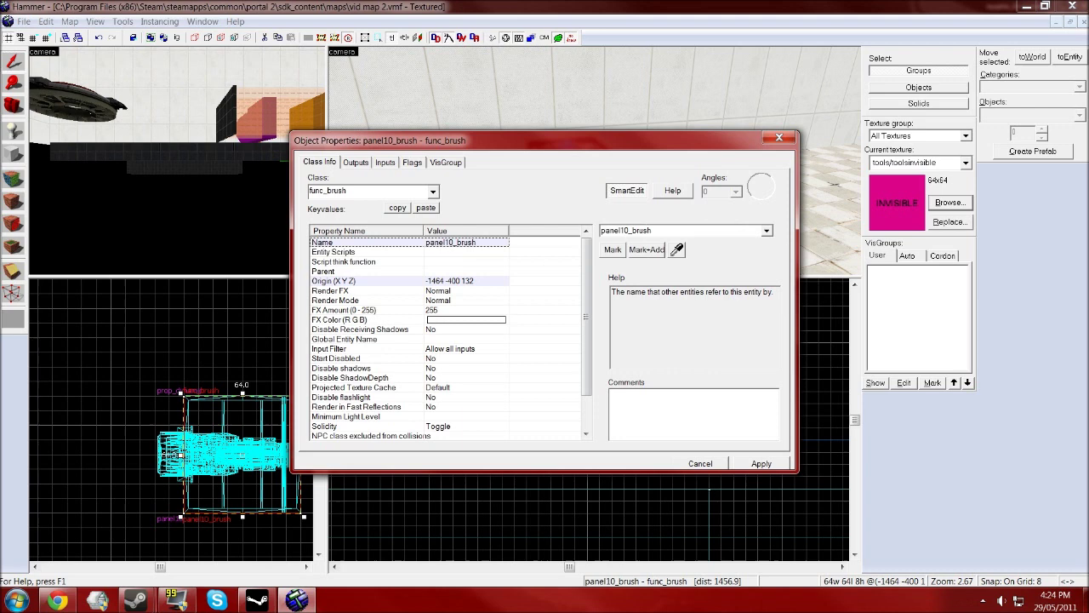
left_click(482, 271)
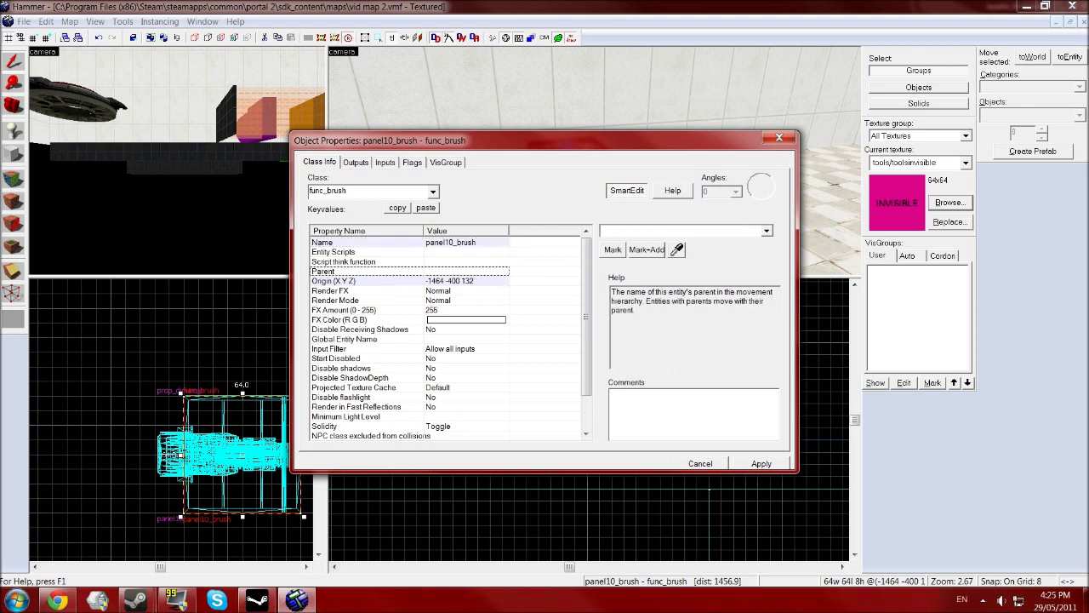
type("panel10")
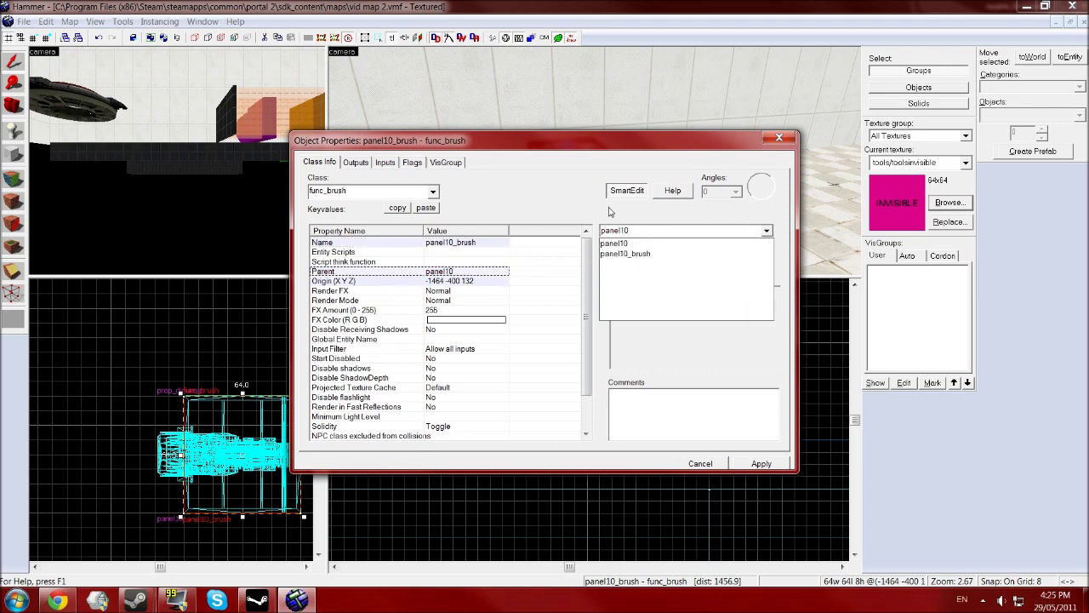
left_click(750, 464)
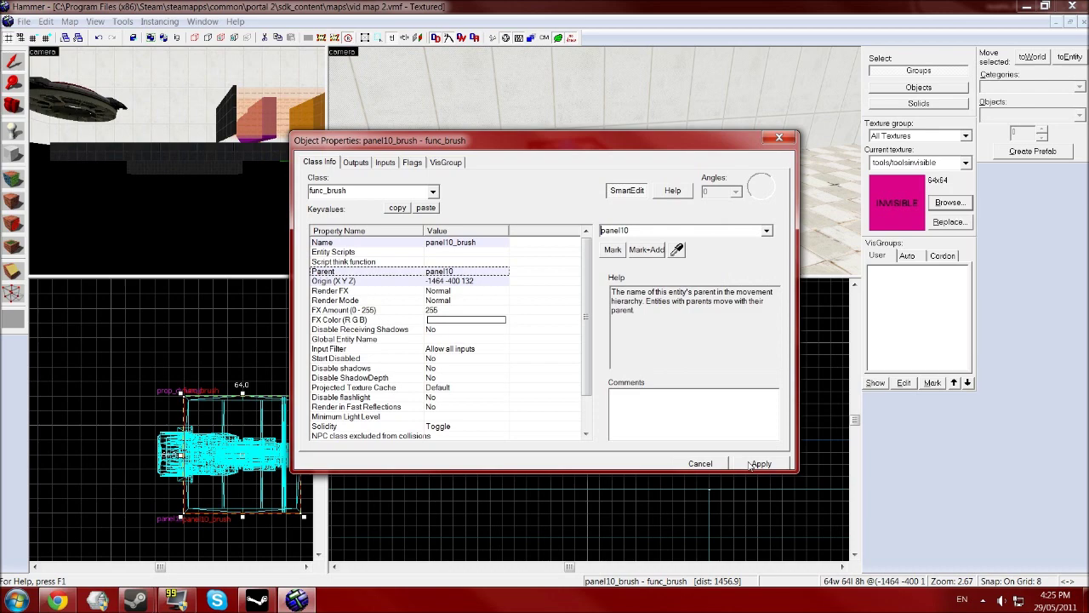
left_click(774, 138)
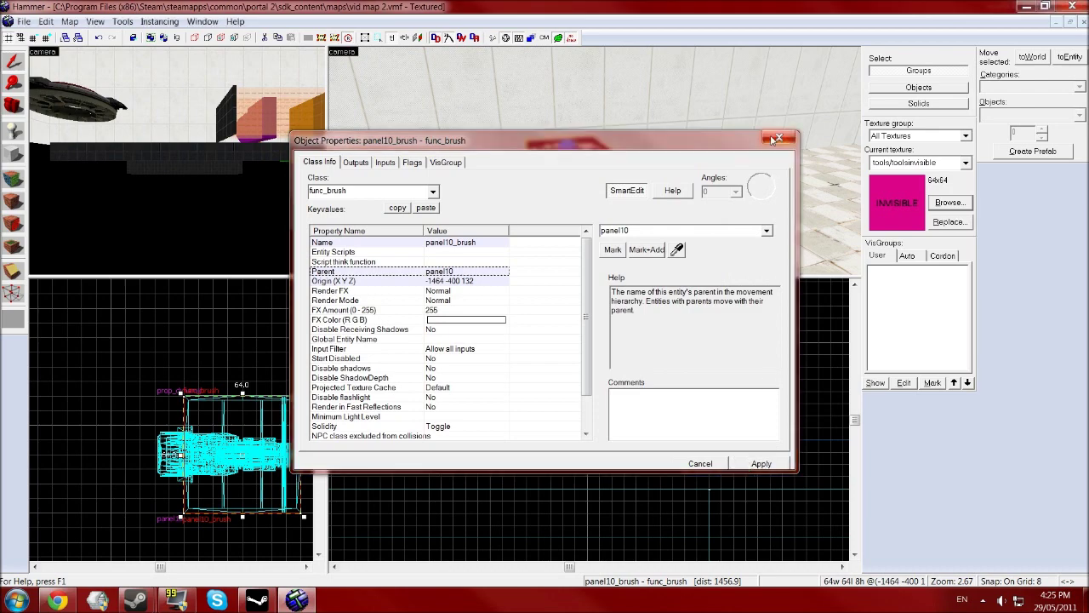
left_click(775, 138)
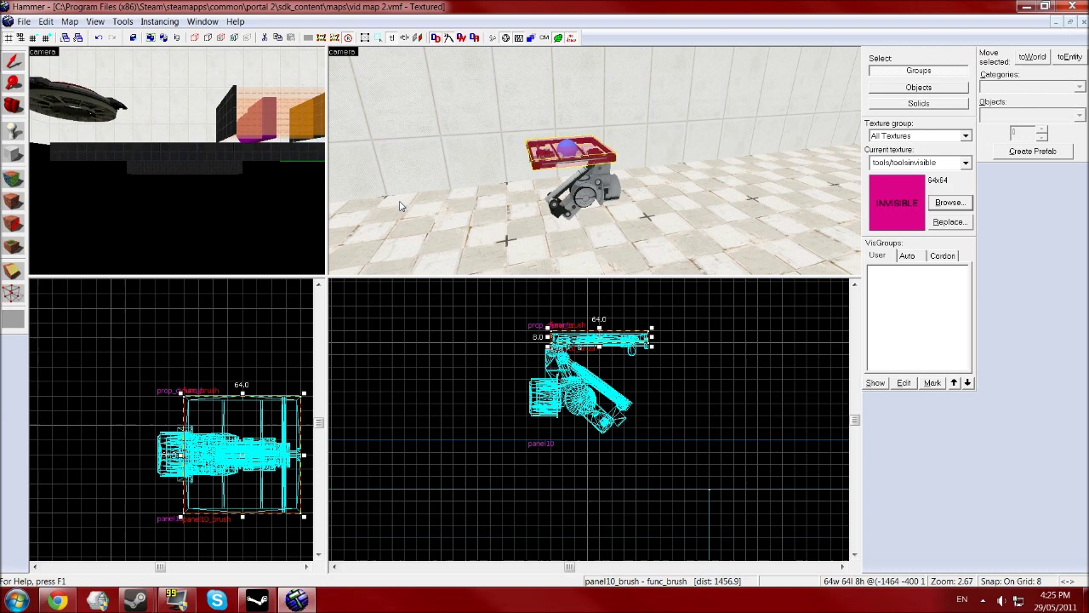
- Switch the 3D view to shaded and place a point entity beside the arm
key("ctrl+shift+t")
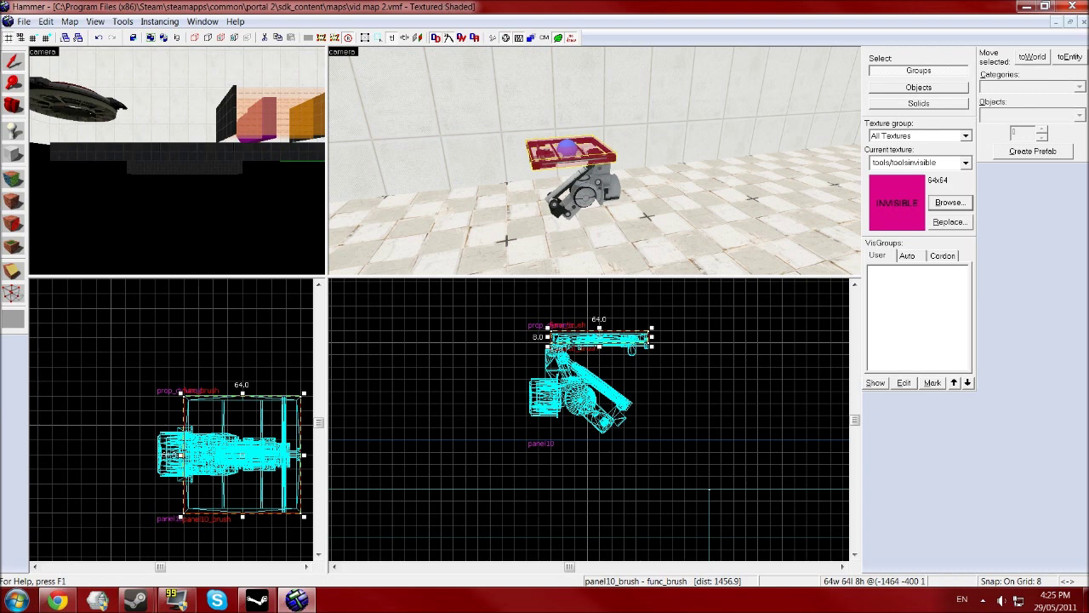
left_click(15, 132)
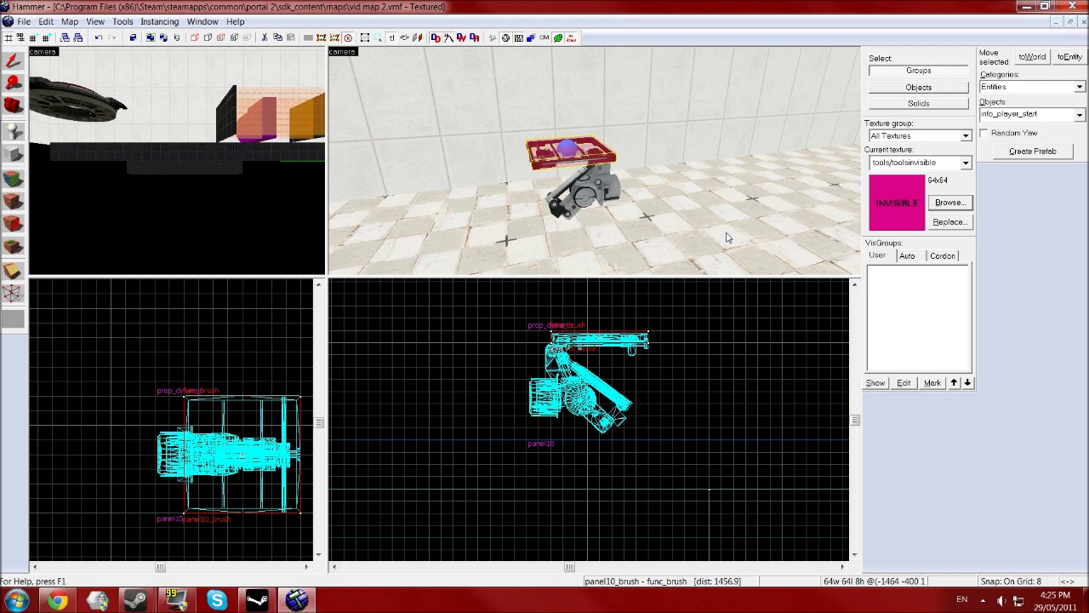
left_click(679, 242)
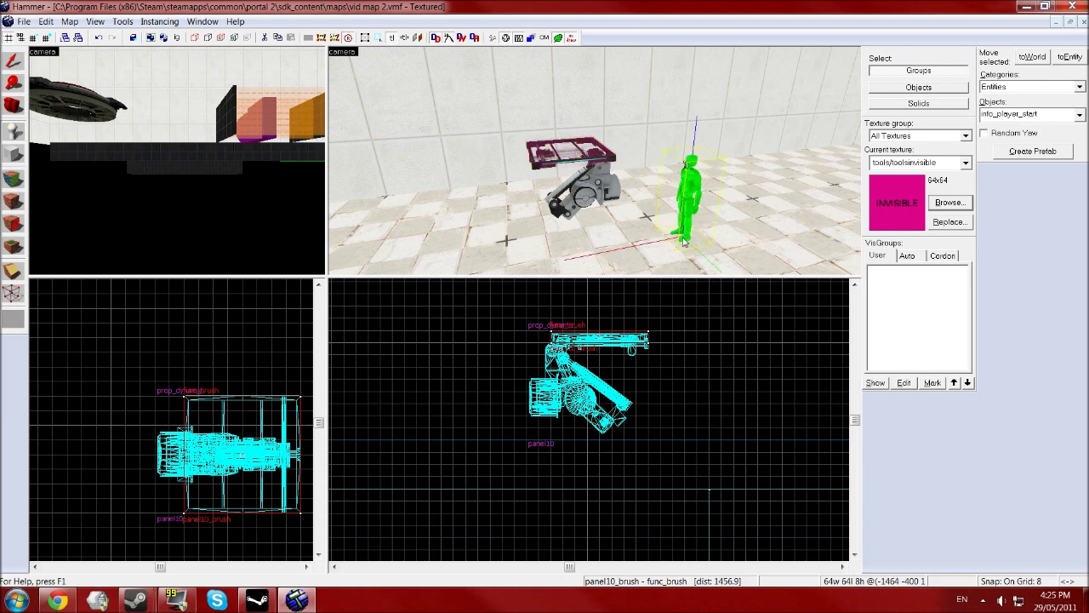
- Change the new entity's class to logic_auto and apply it
left_click(12, 64)
double_click(695, 186)
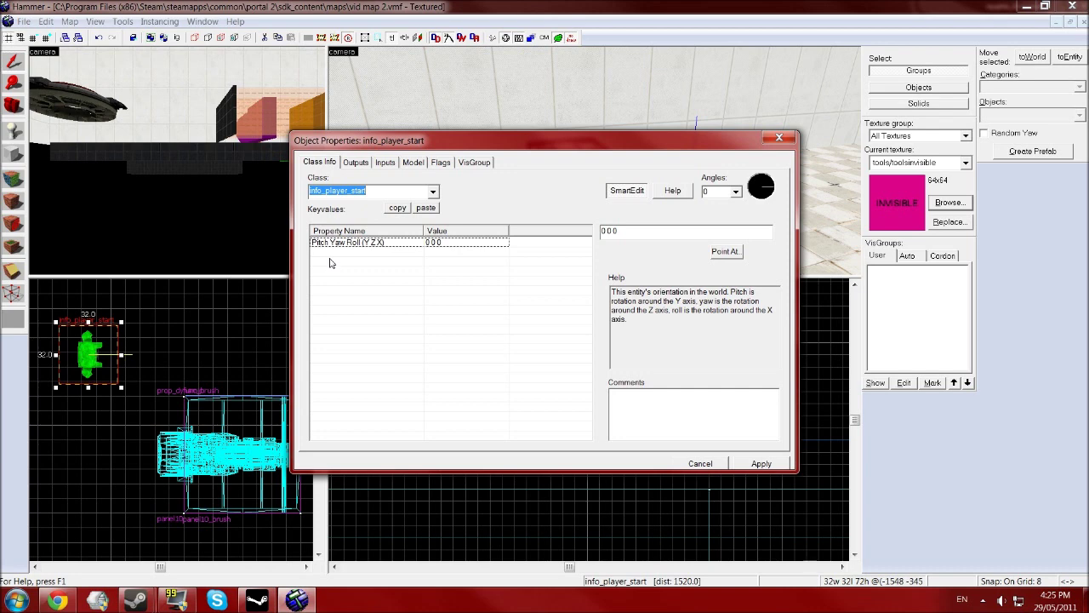
type("auto")
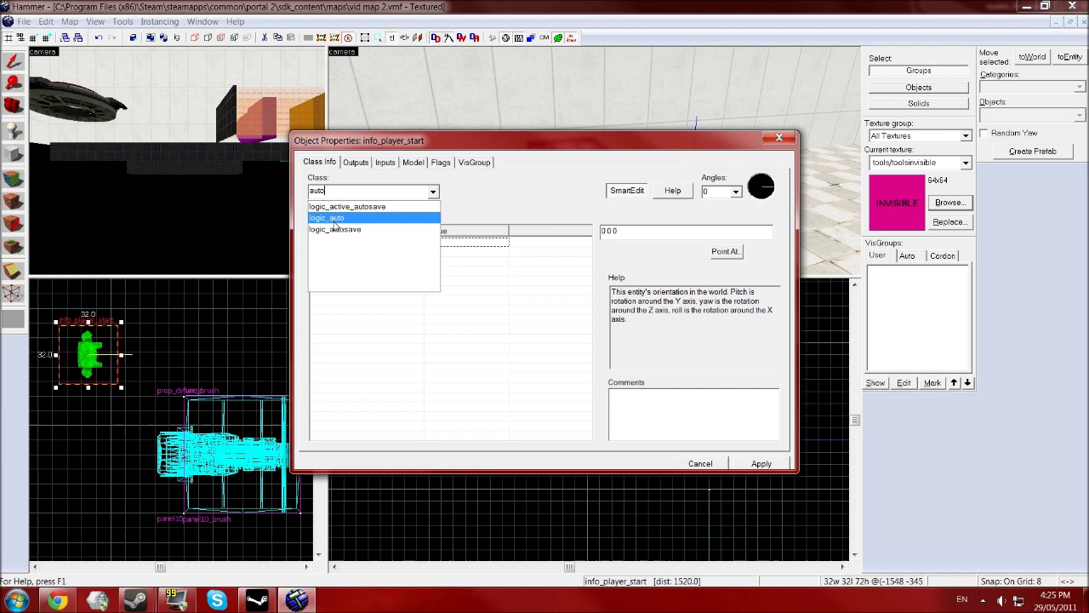
left_click(334, 220)
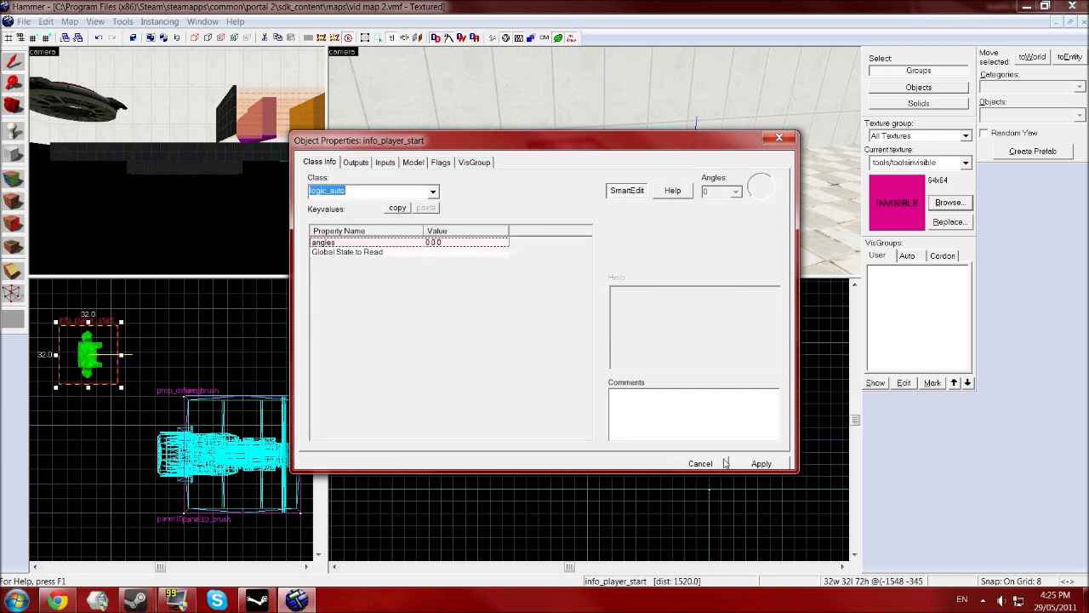
left_click(759, 464)
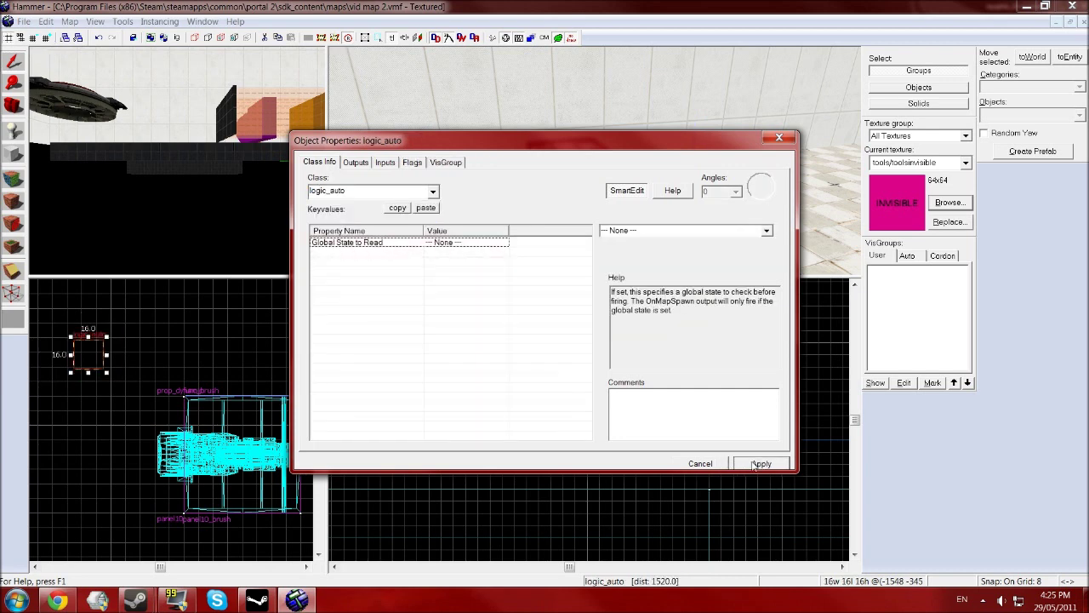
- Add an OnMapSpawn output to the logic_auto
left_click(355, 161)
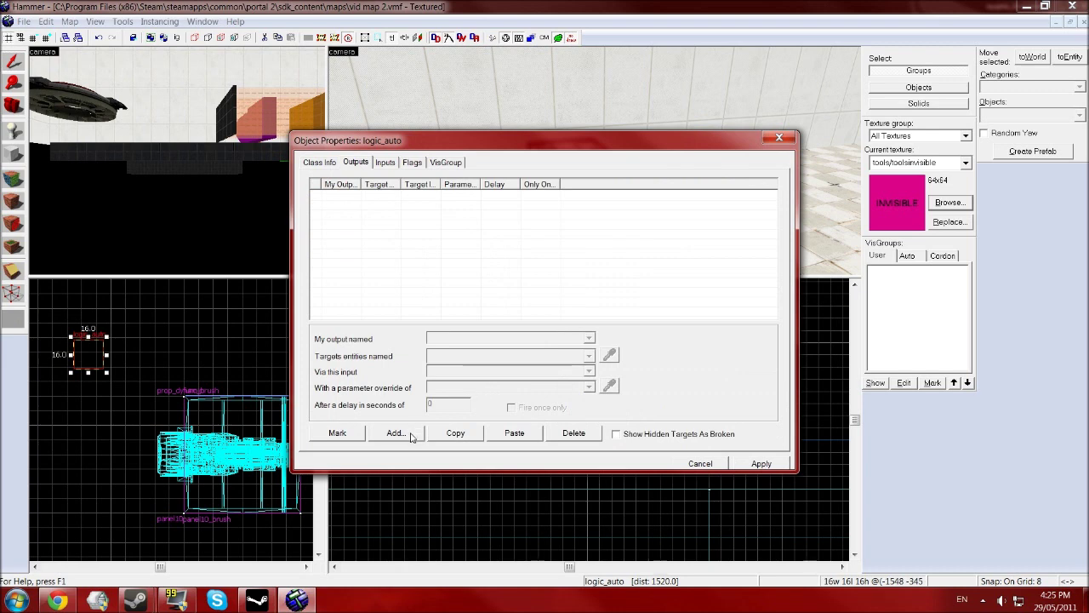
left_click(396, 434)
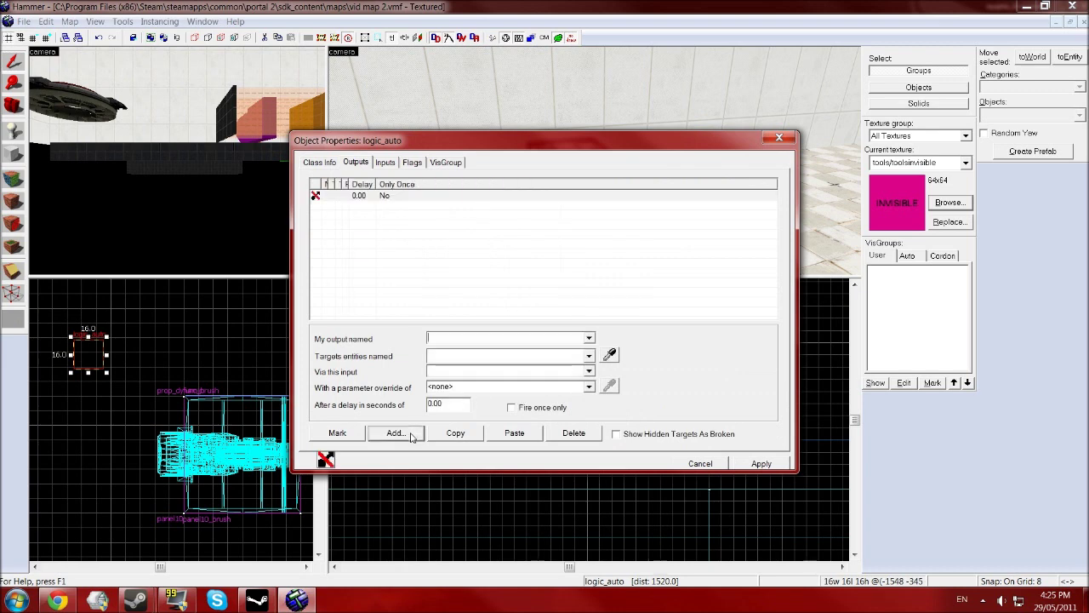
left_click(588, 339)
left_click(477, 369)
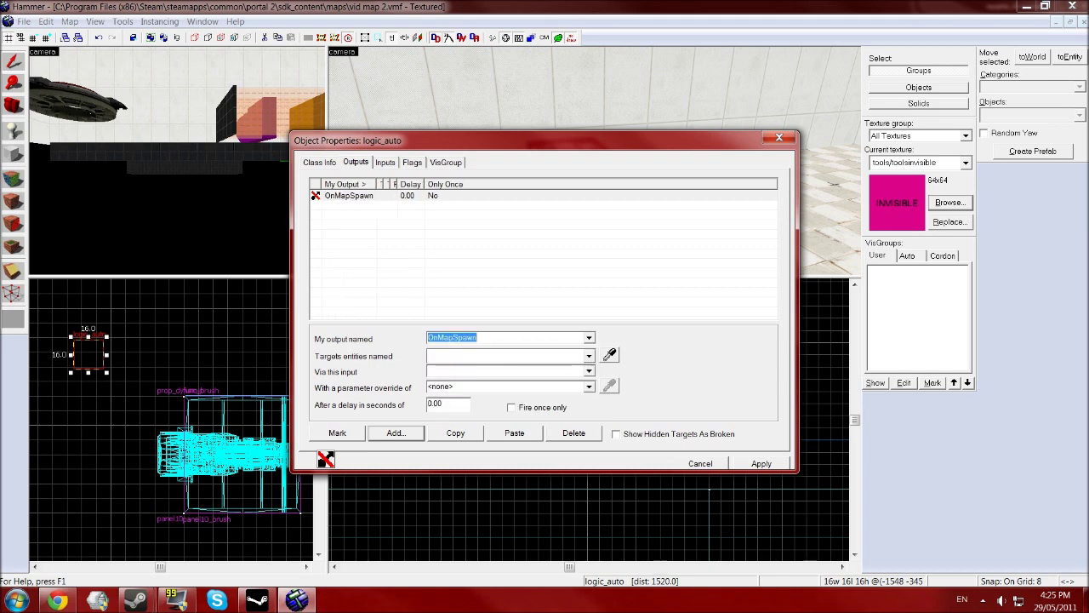
- Target the output at panel10_brush with the SetParentAttachmentMaintainOffset input
left_click(589, 356)
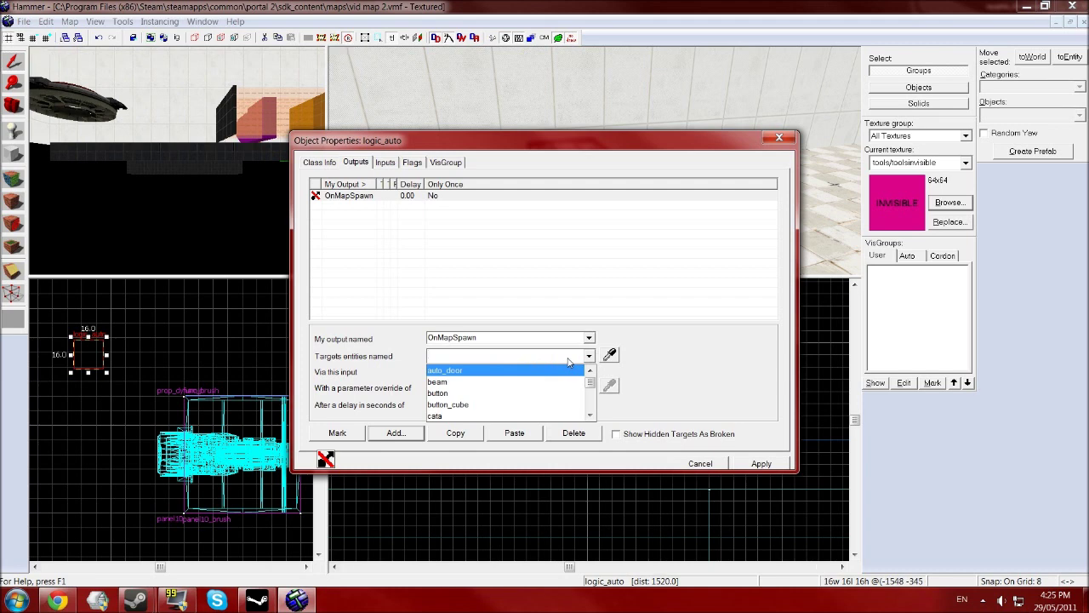
type("panel10_b")
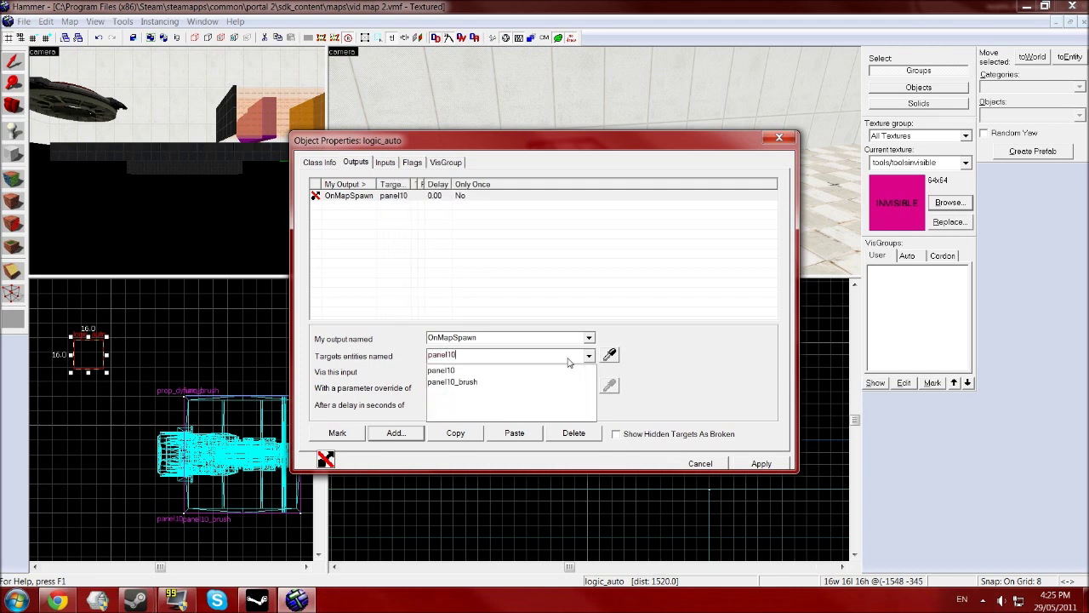
left_click(452, 370)
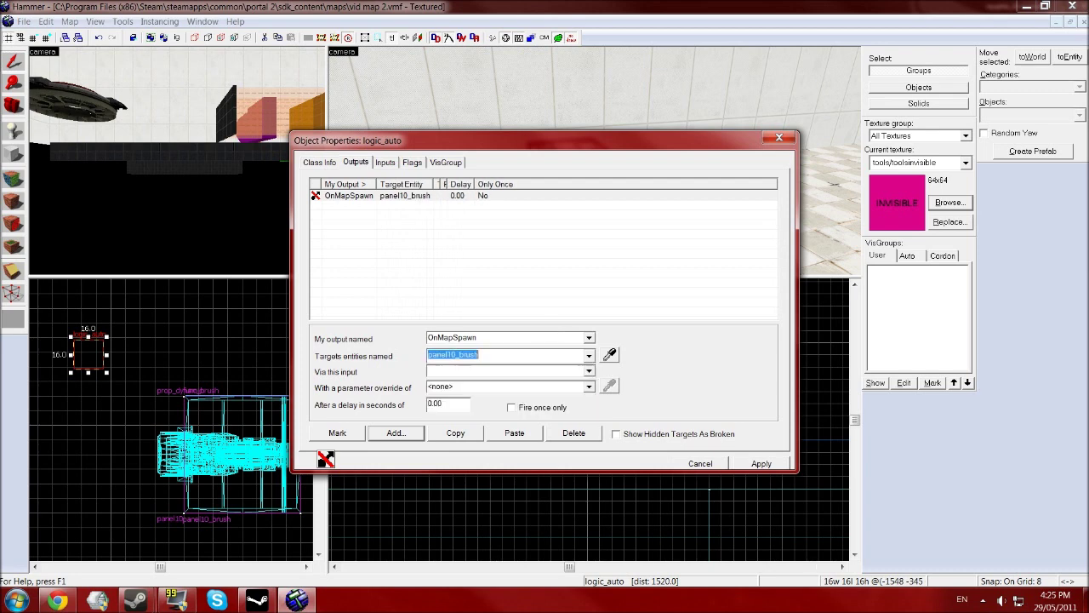
left_click(588, 371)
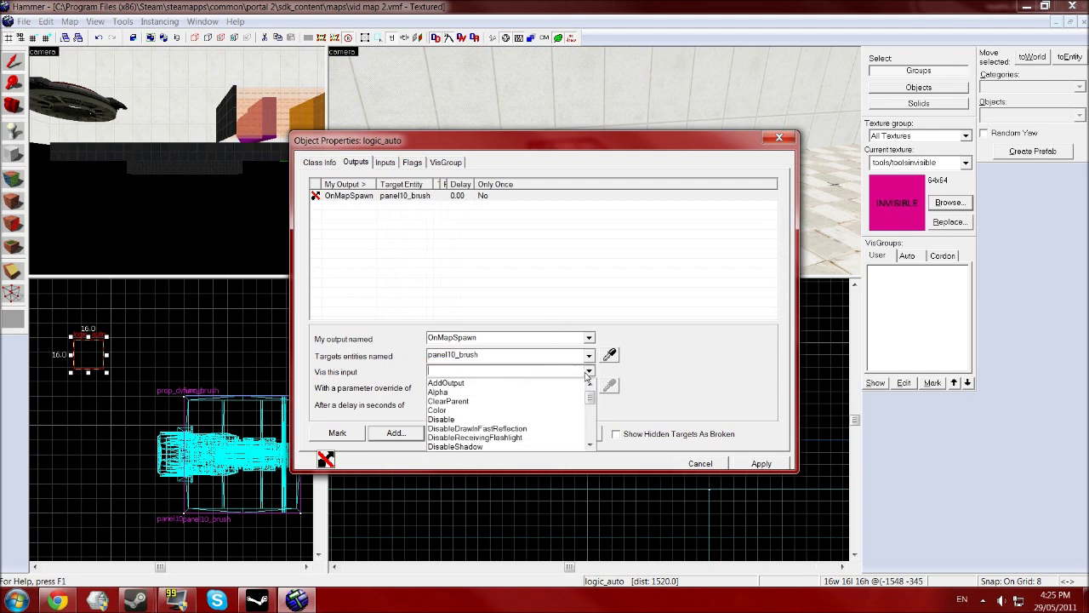
type("SetP")
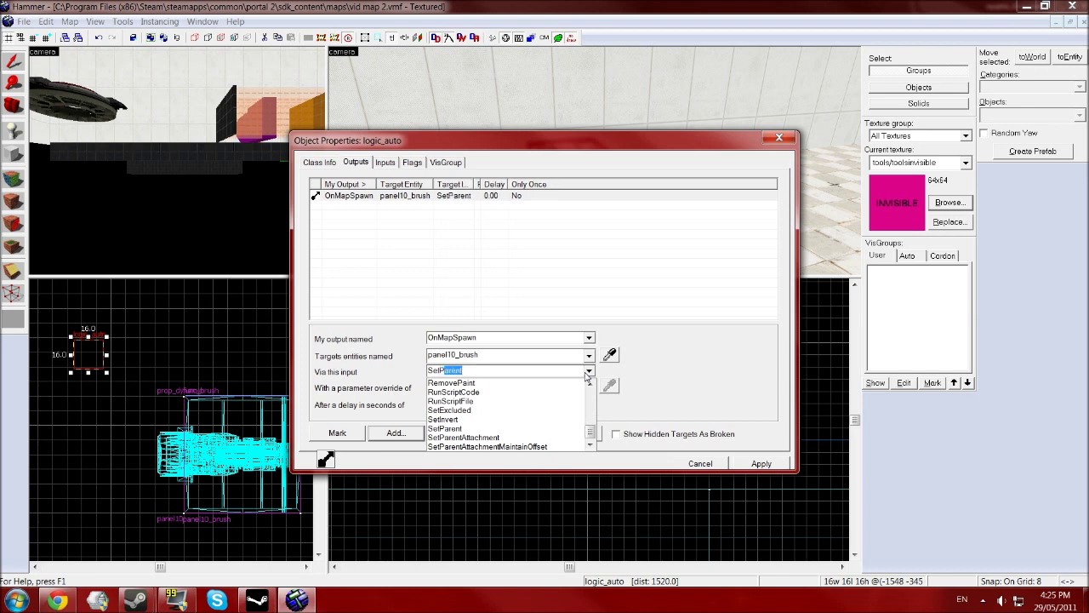
type("areny")
key("BackSpace")
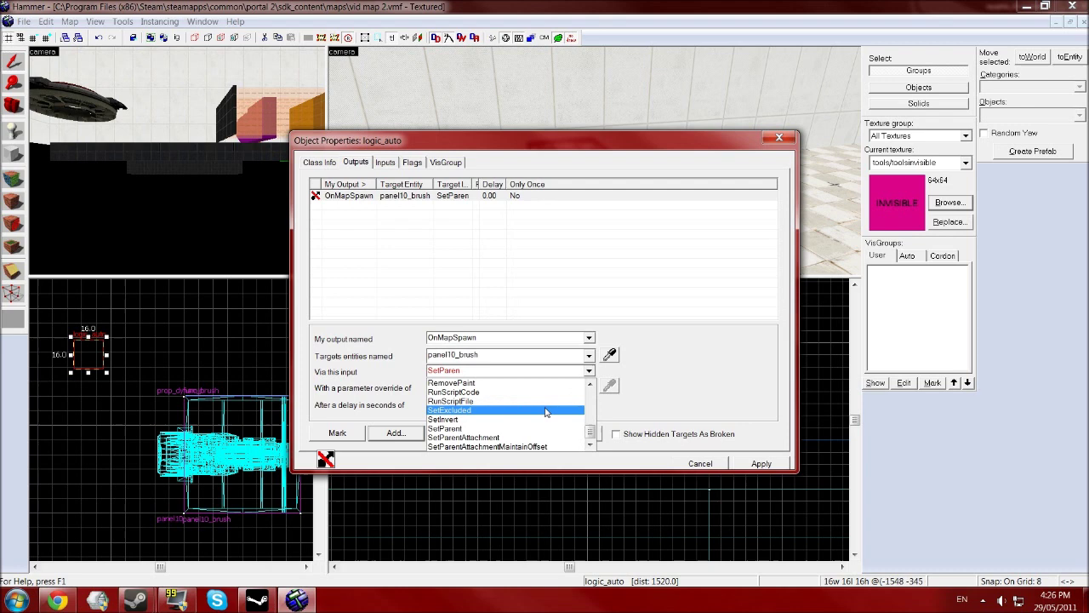
left_click(544, 446)
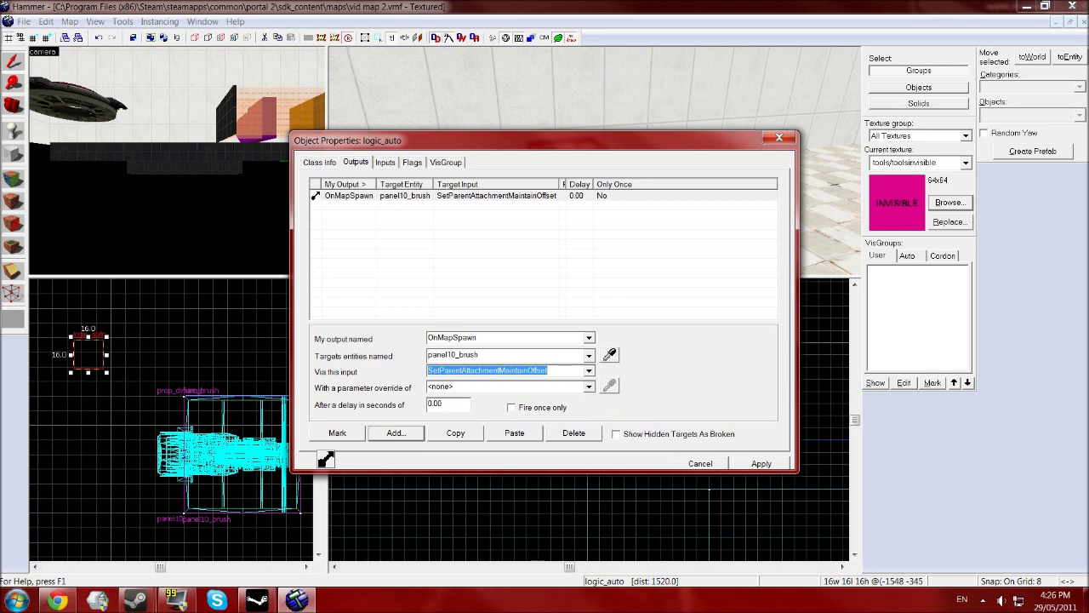
- Give the OnMapSpawn output the parameter panel_attach, make it fire only once, and close the properties
key("Tab")
type("pa")
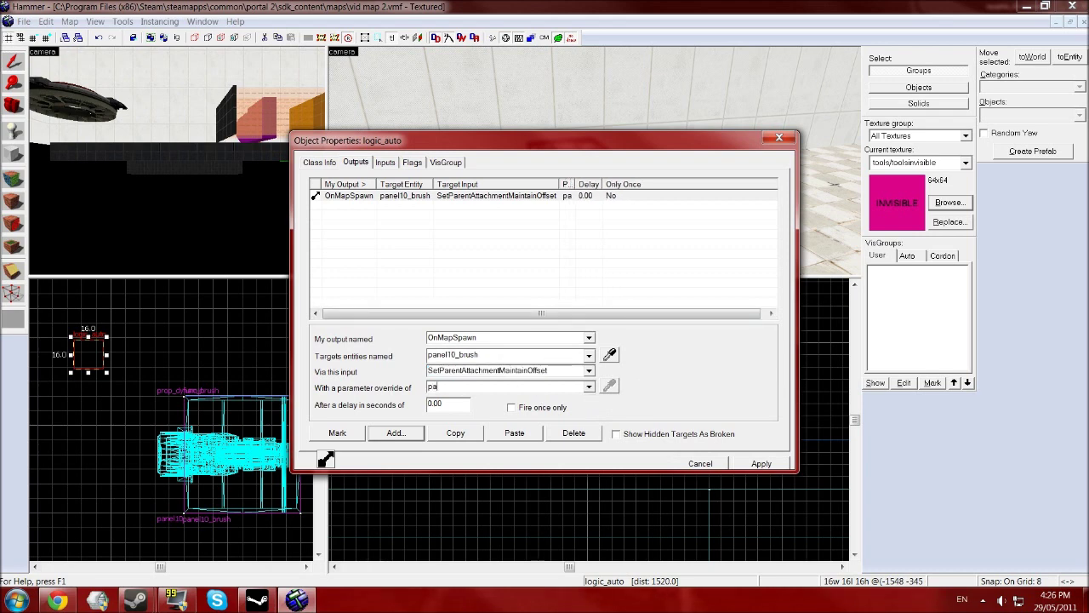
type("nel")
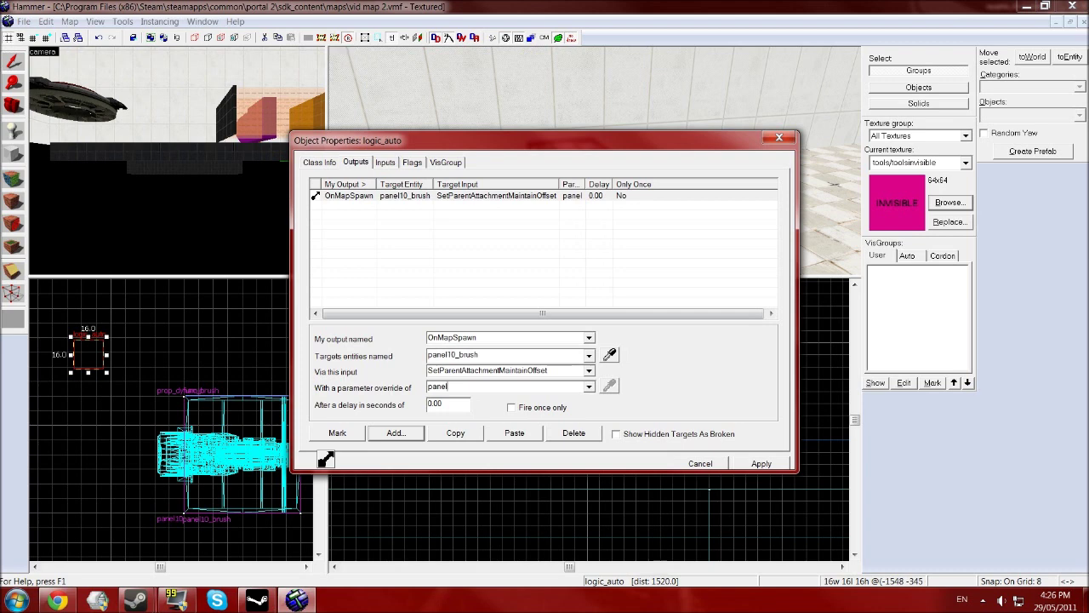
type("_atts")
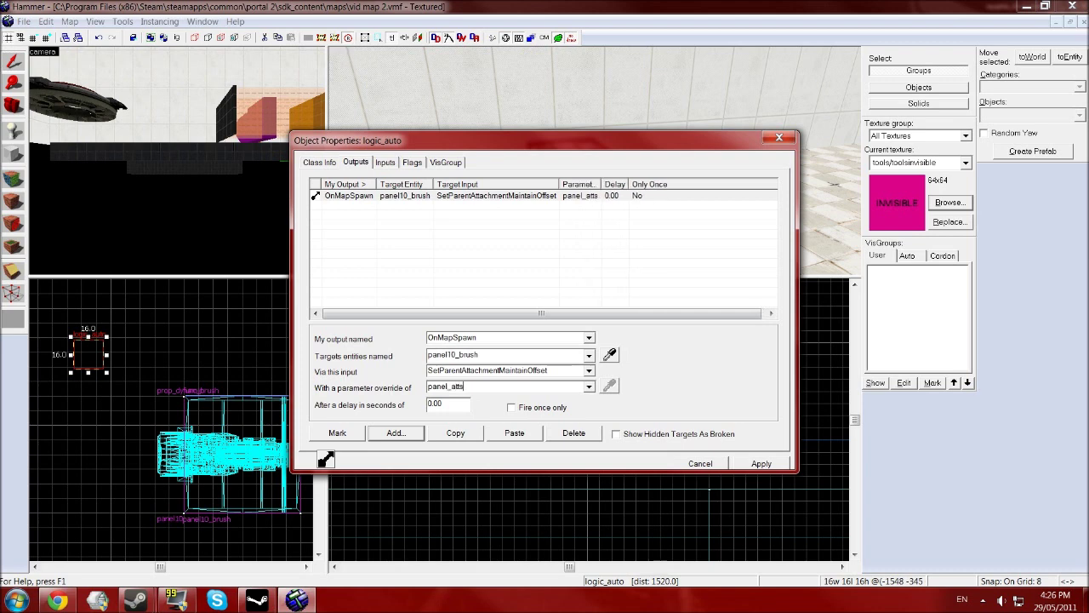
key("BackSpace")
type("ach")
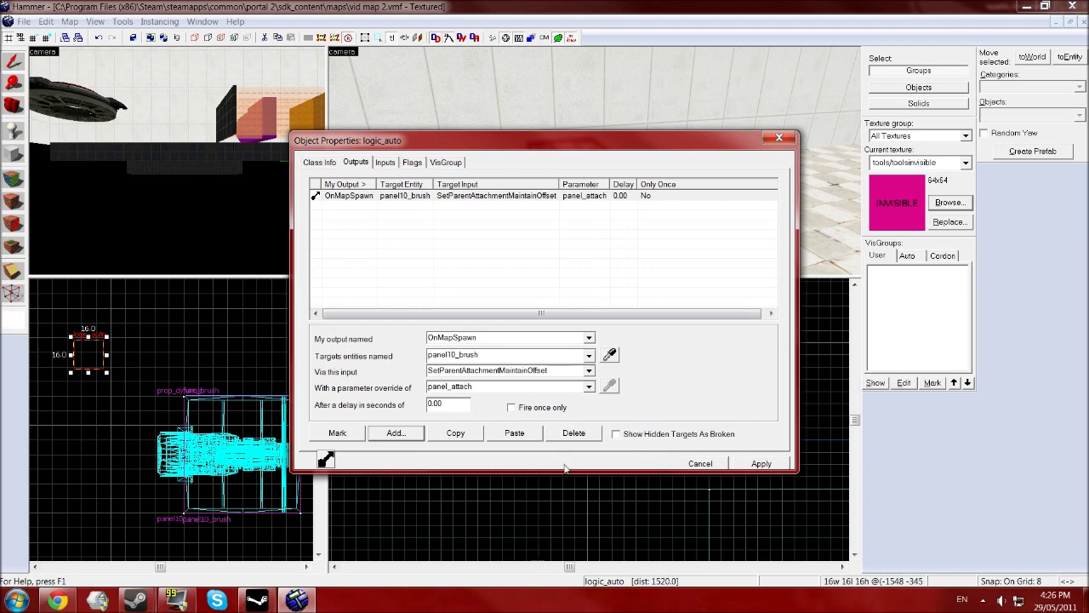
left_click(512, 408)
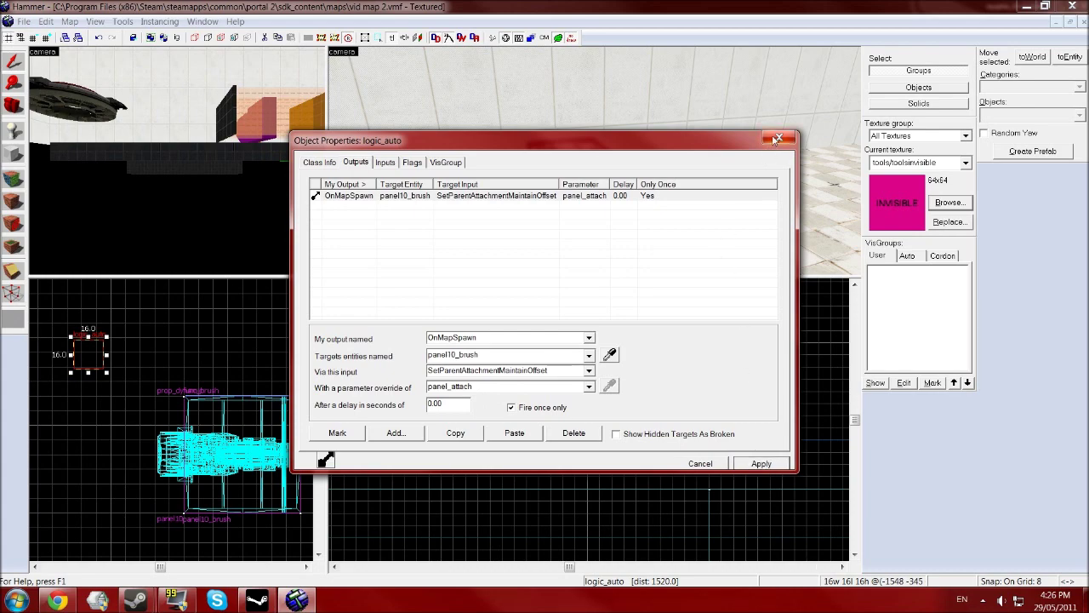
left_click(777, 139)
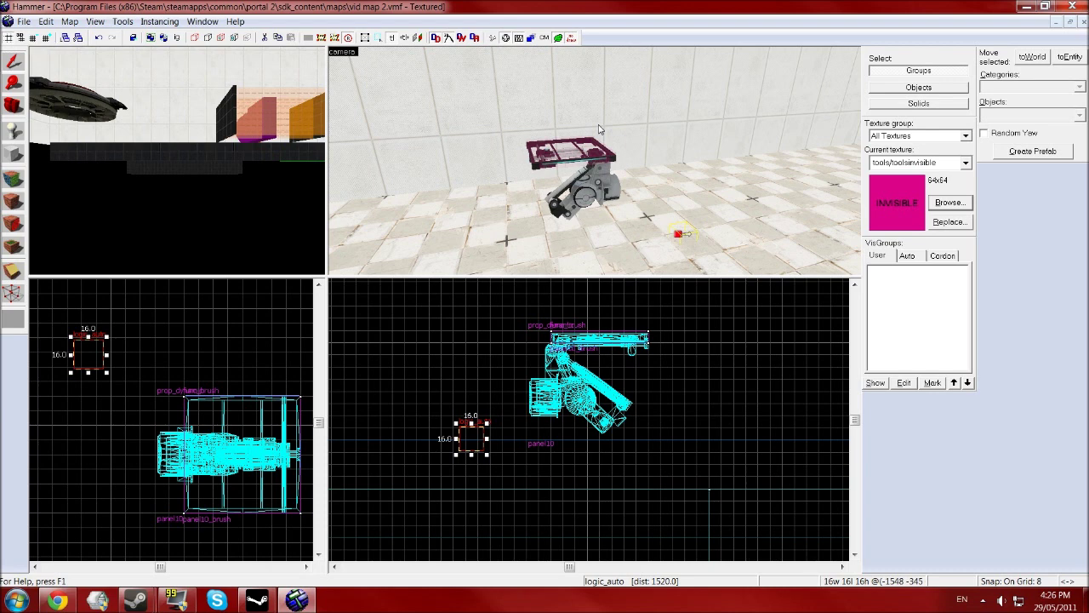
- Place a new entity on the floor and change its class to logic_relay
left_click(17, 132)
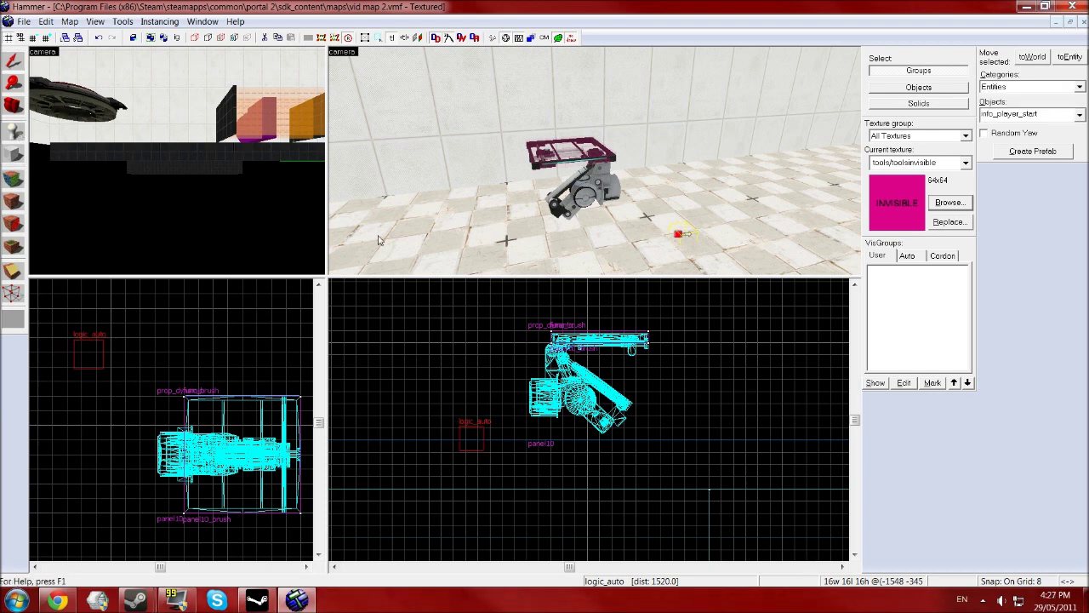
left_click(464, 250)
left_click(15, 61)
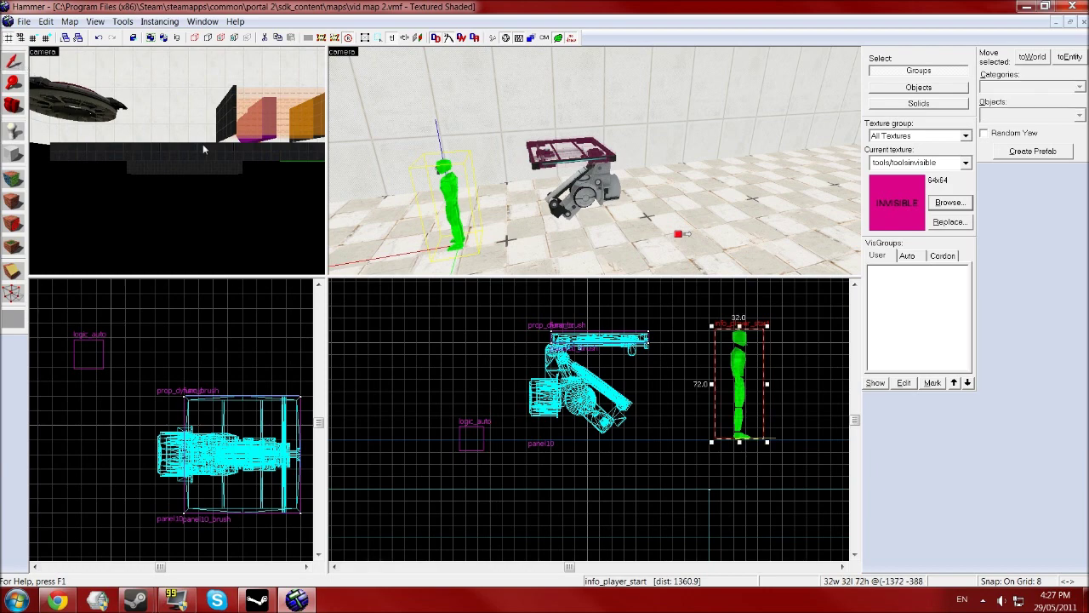
double_click(451, 197)
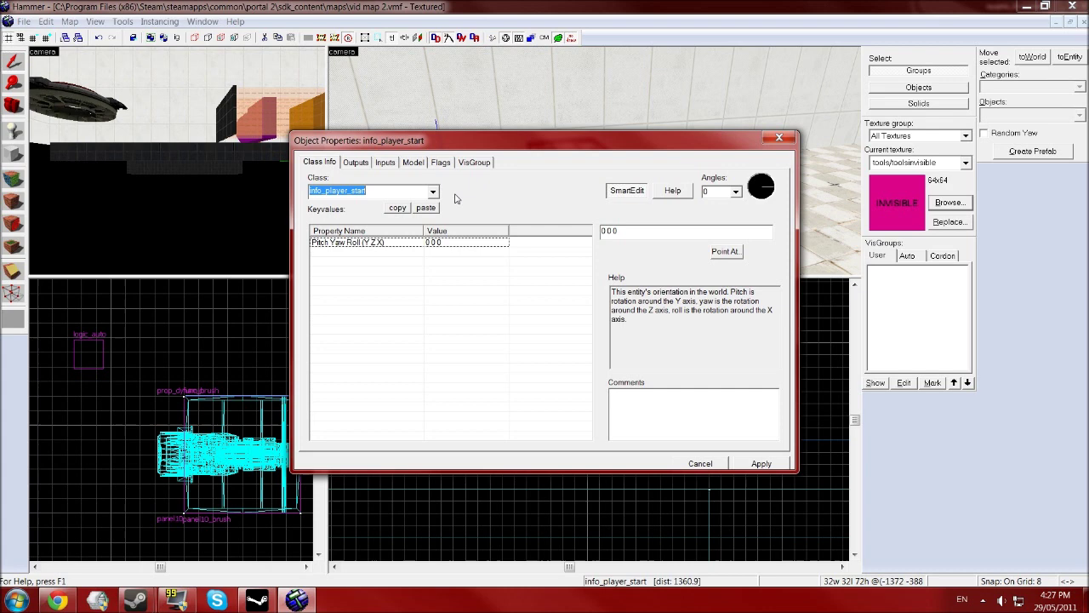
type("relay")
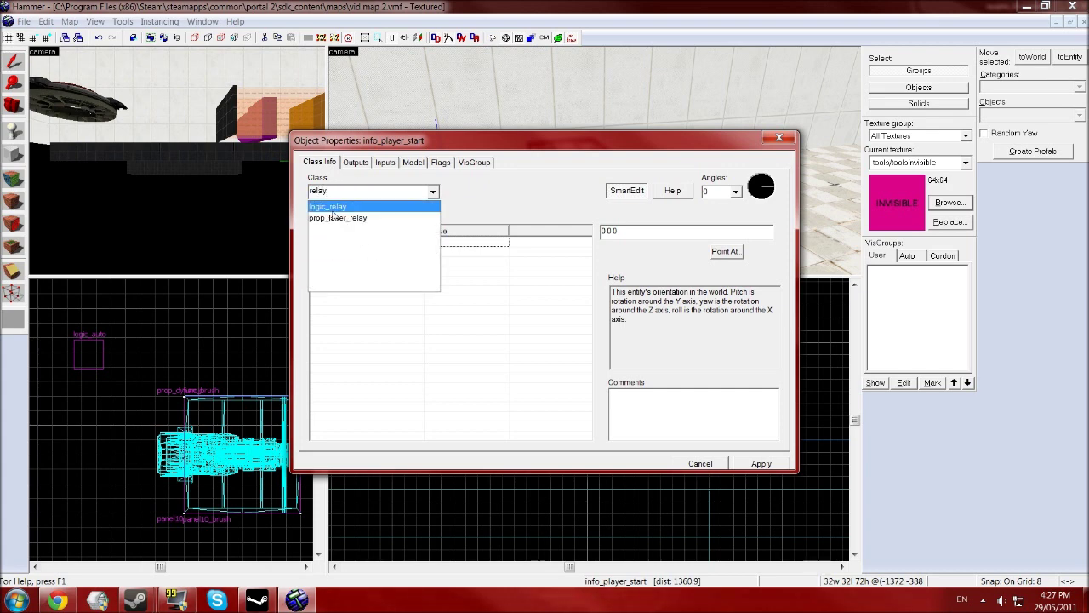
left_click(333, 209)
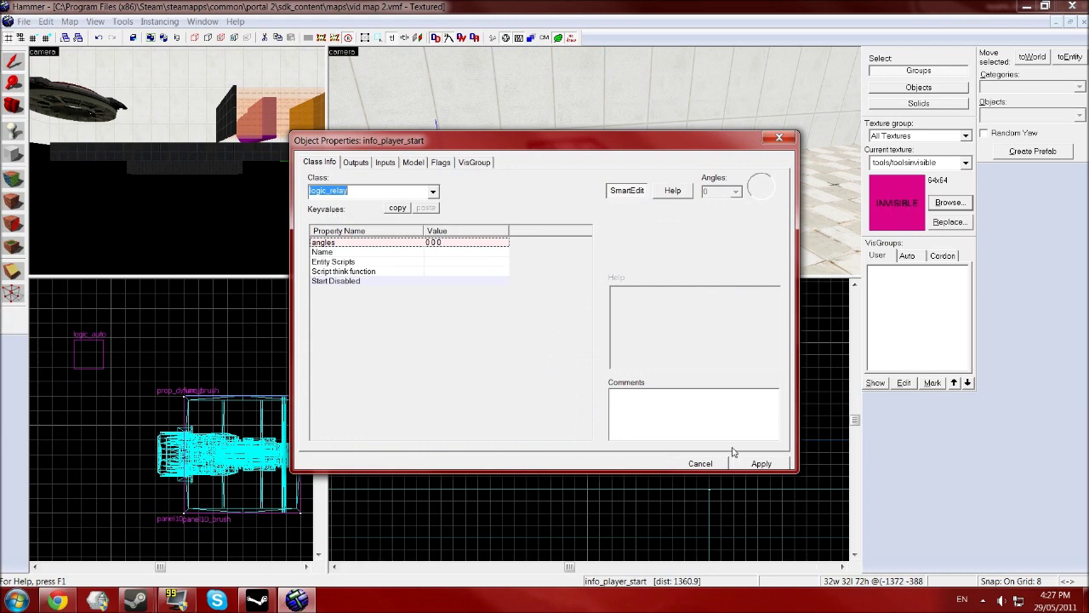
left_click(758, 465)
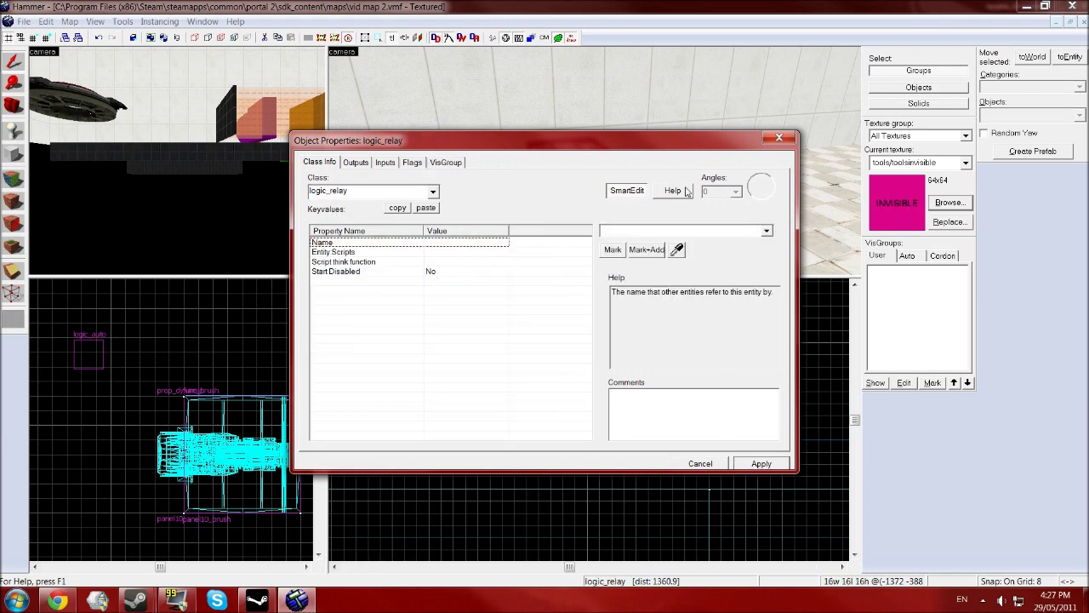
- Name the relay panel_relay_anim and apply the change
left_click(667, 230)
type("panel_relay")
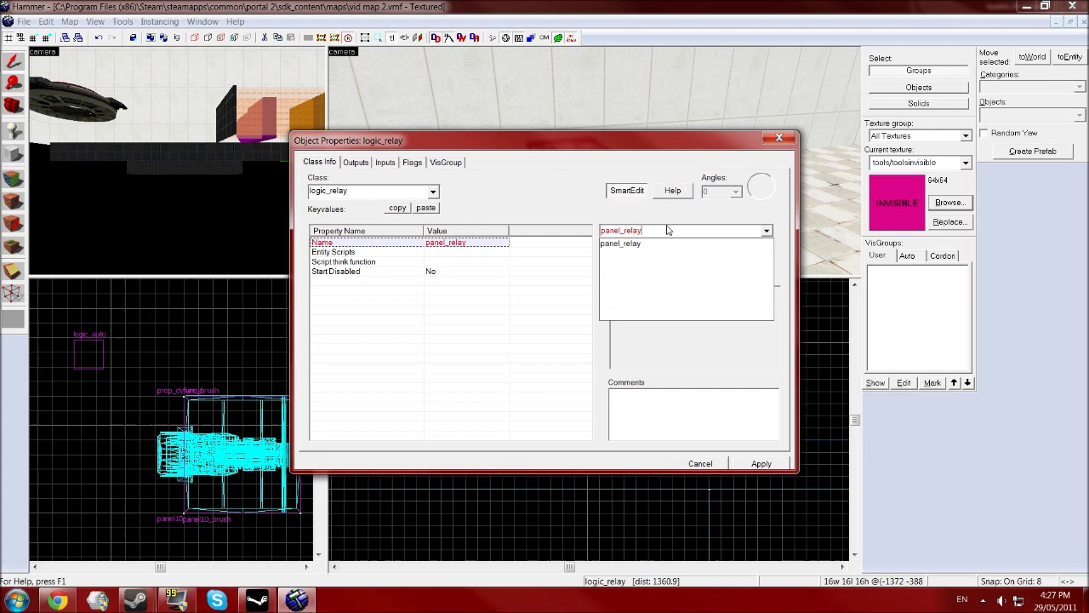
type("_anim")
key("Return")
left_click(761, 463)
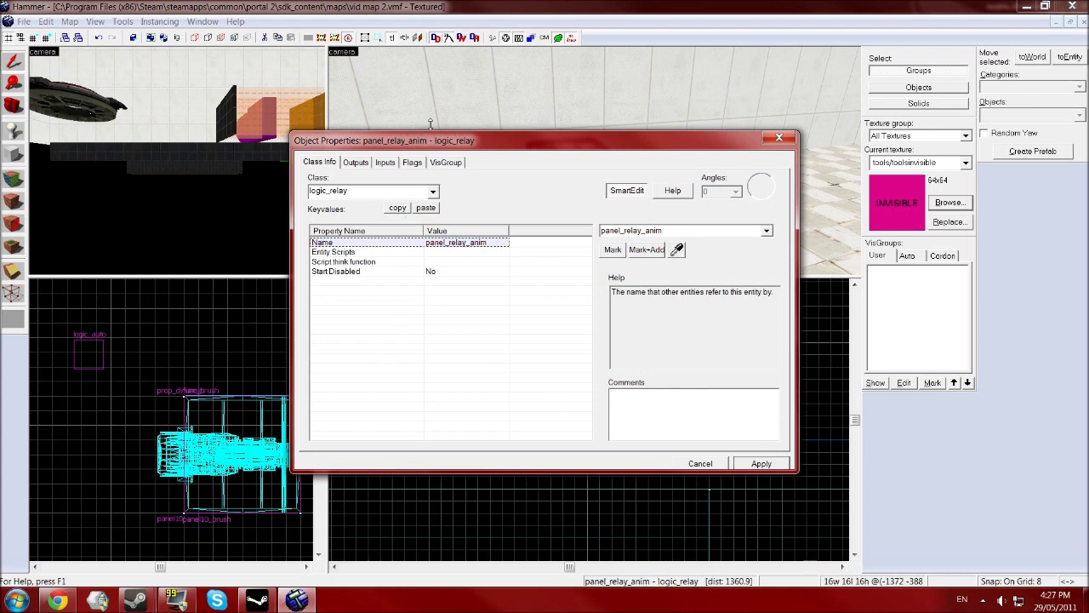
left_click(354, 163)
- Add an OnTrigger output that sends SetAnimation to panel10 and apply it
left_click(396, 433)
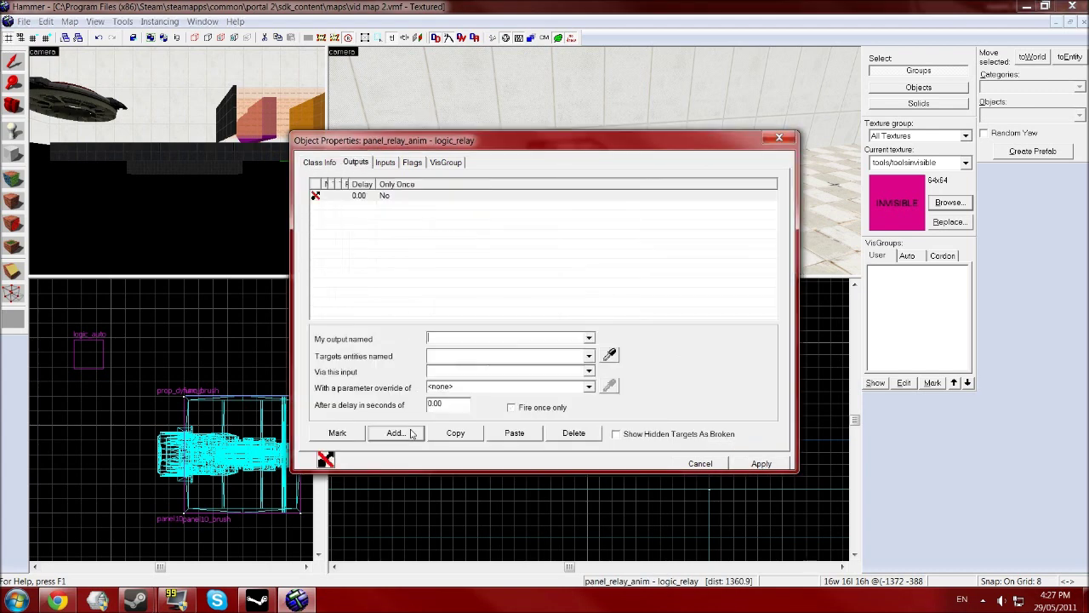
left_click(588, 338)
key("Return")
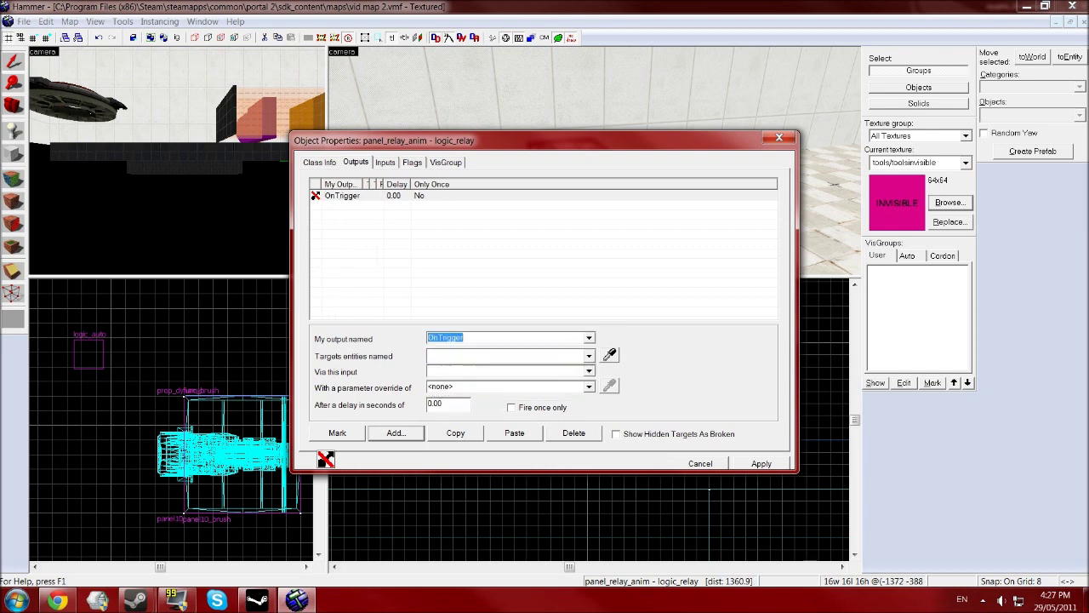
left_click(589, 357)
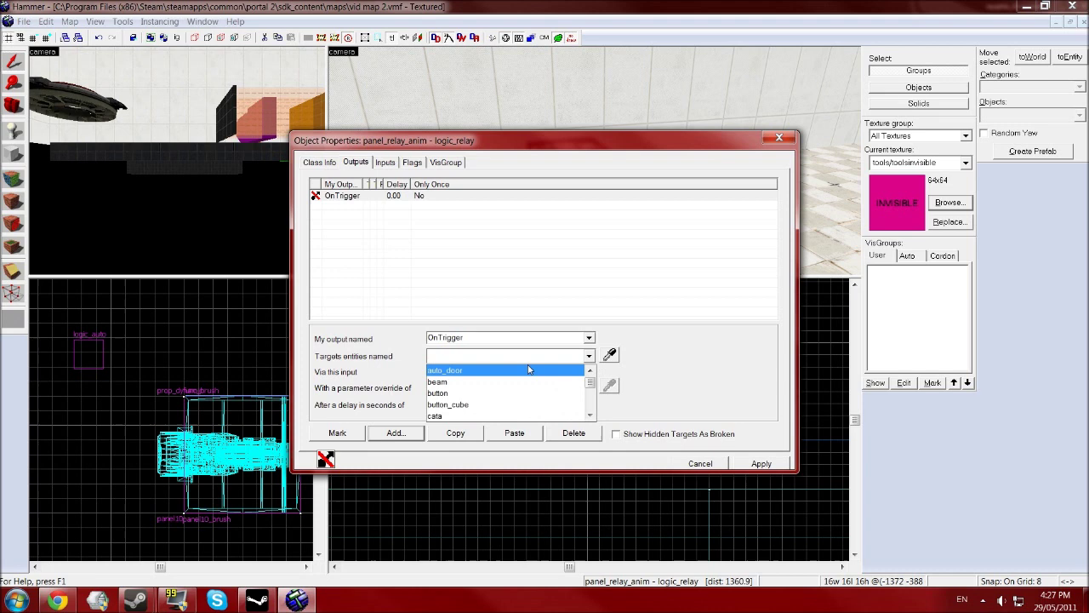
type("panel")
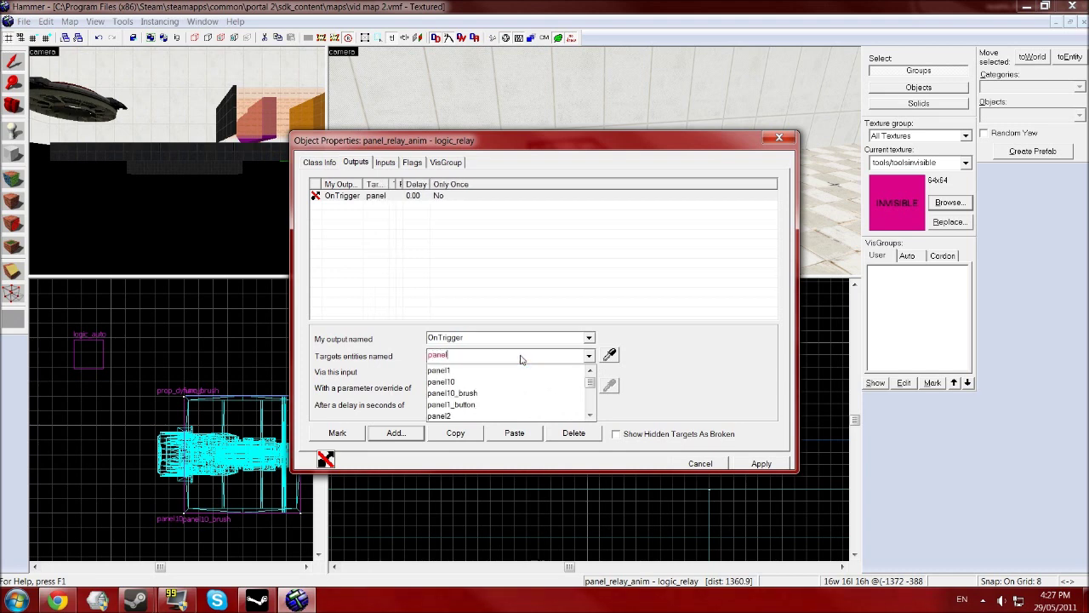
type("10")
left_click(508, 370)
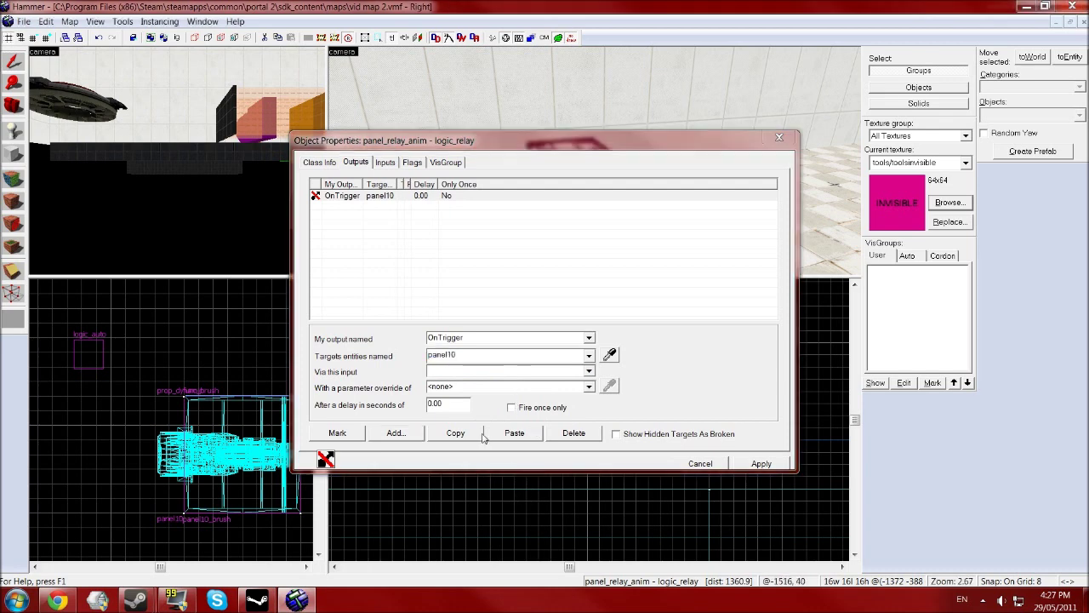
left_click(429, 371)
type("SetAnimation")
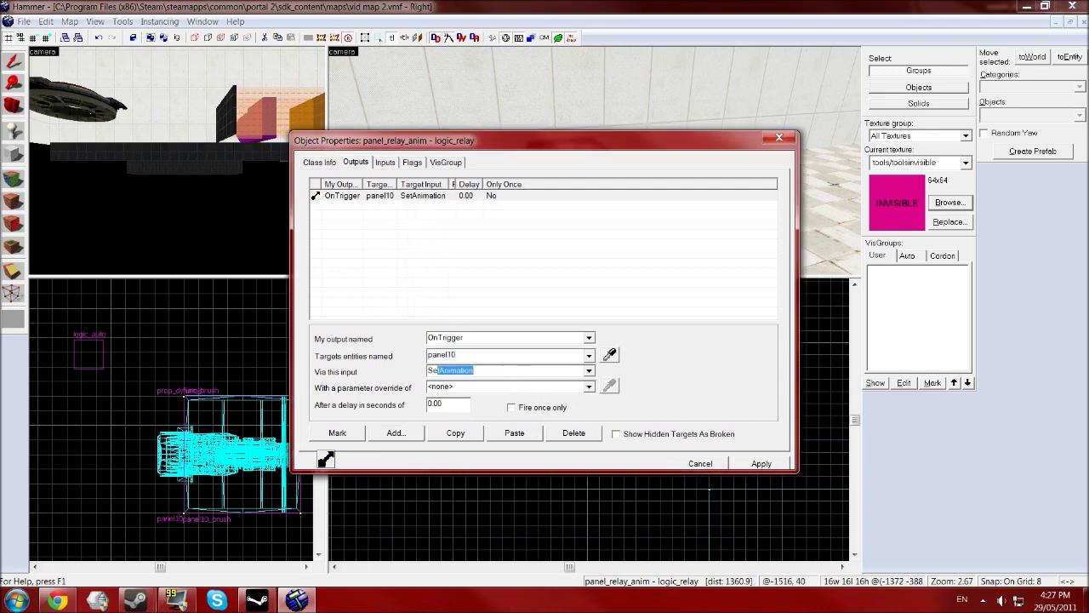
key("Tab")
key("Tab")
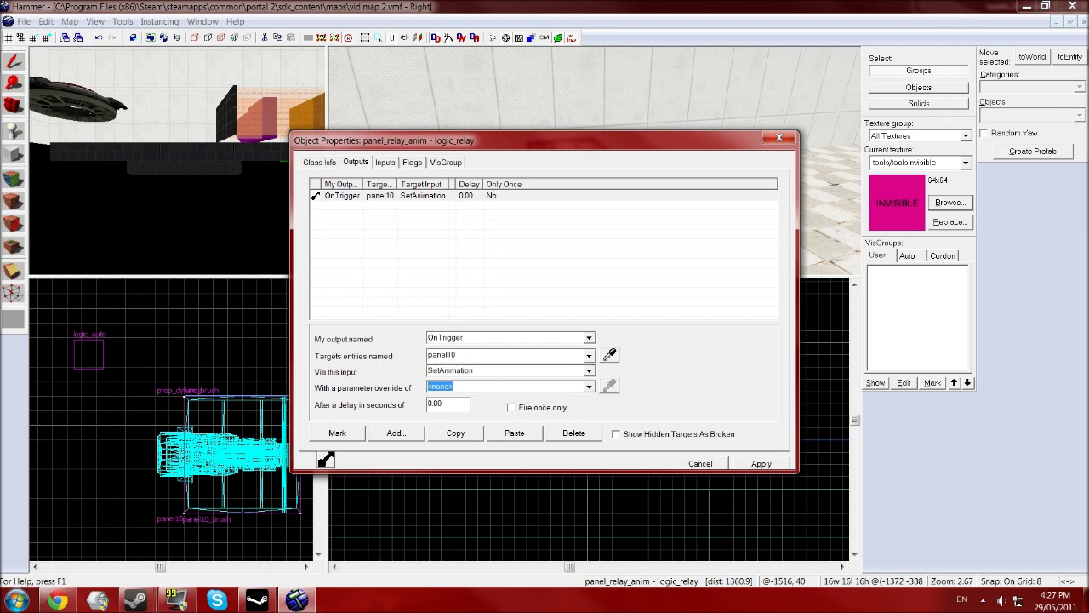
left_click(759, 464)
left_click(778, 140)
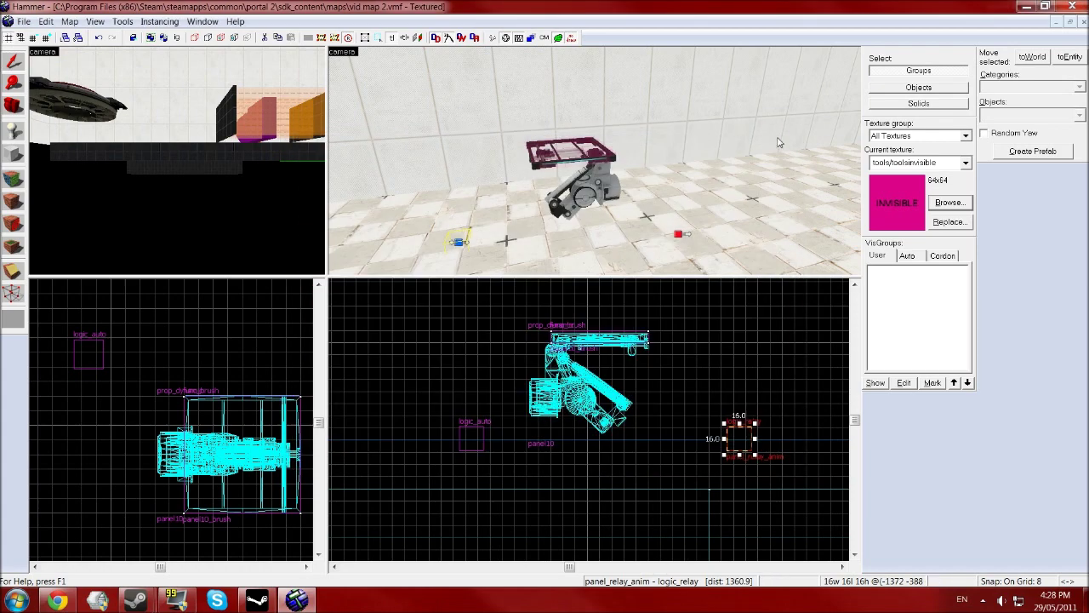
double_click(596, 202)
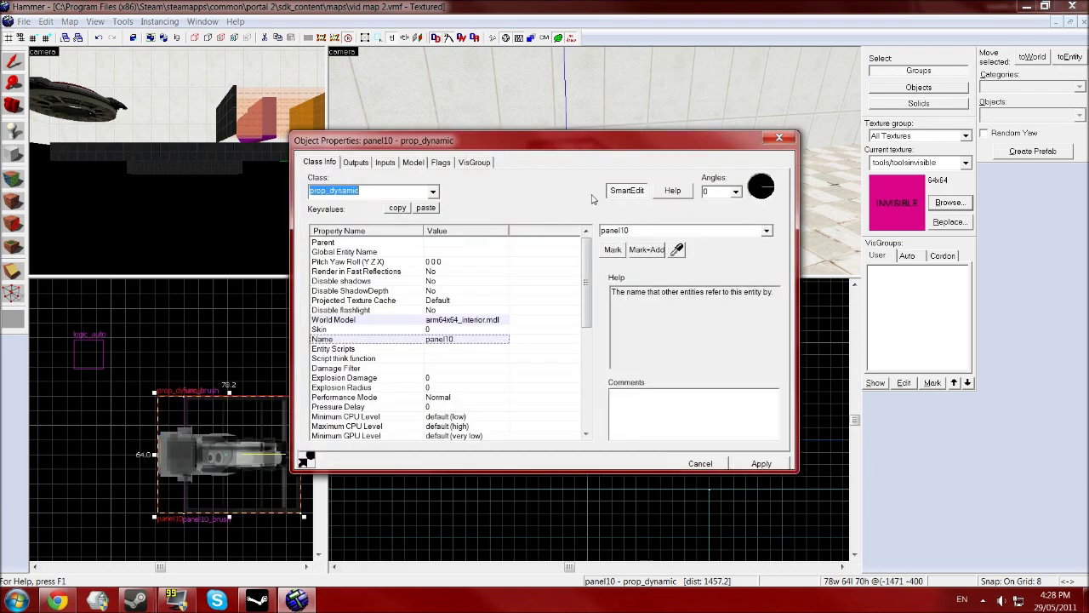
left_click(460, 320)
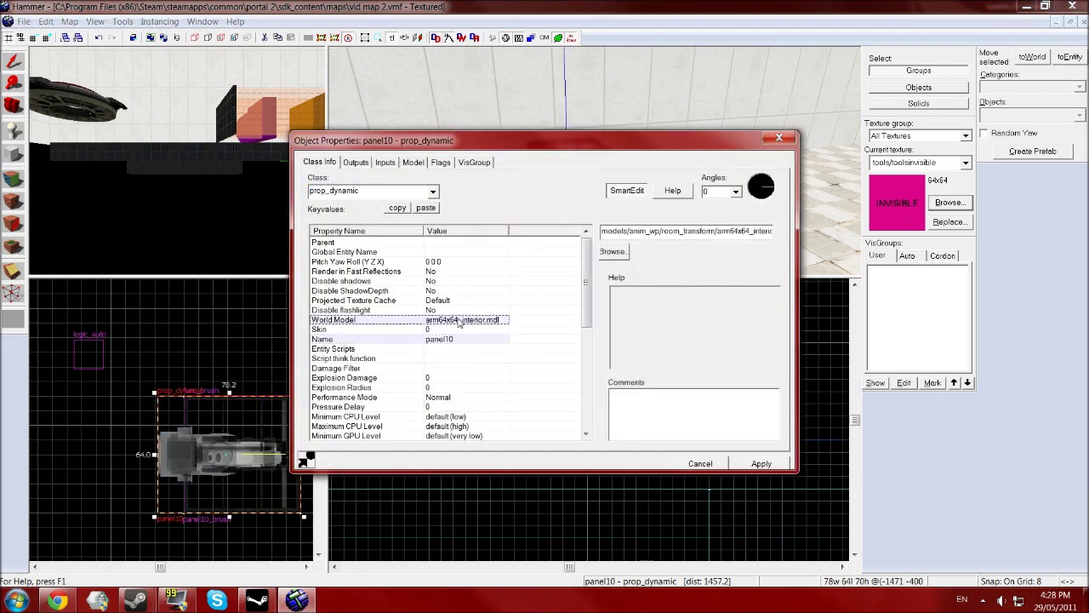
left_click(613, 252)
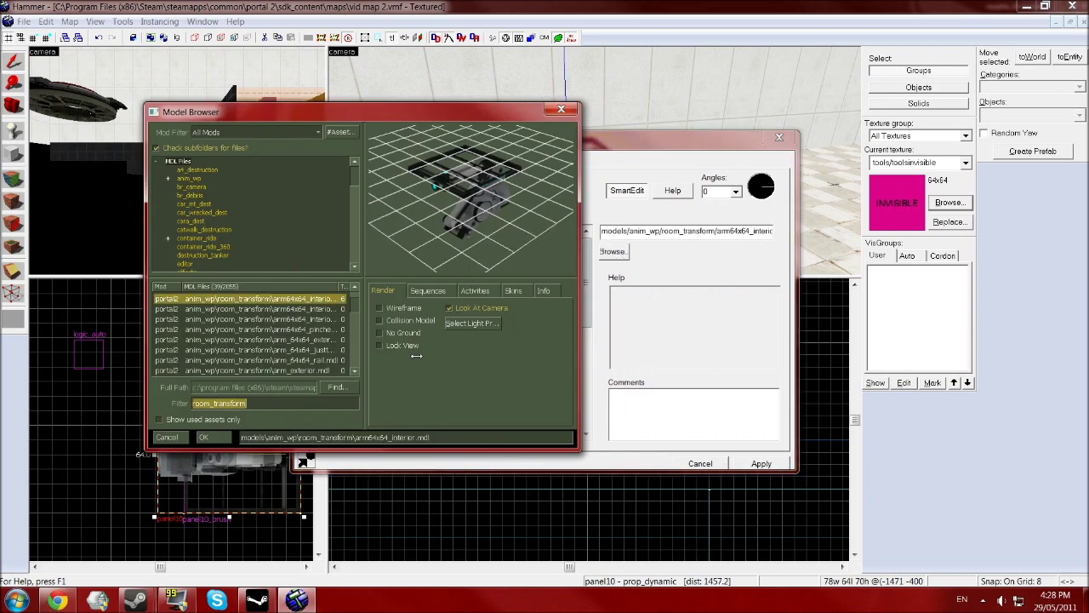
left_click(429, 291)
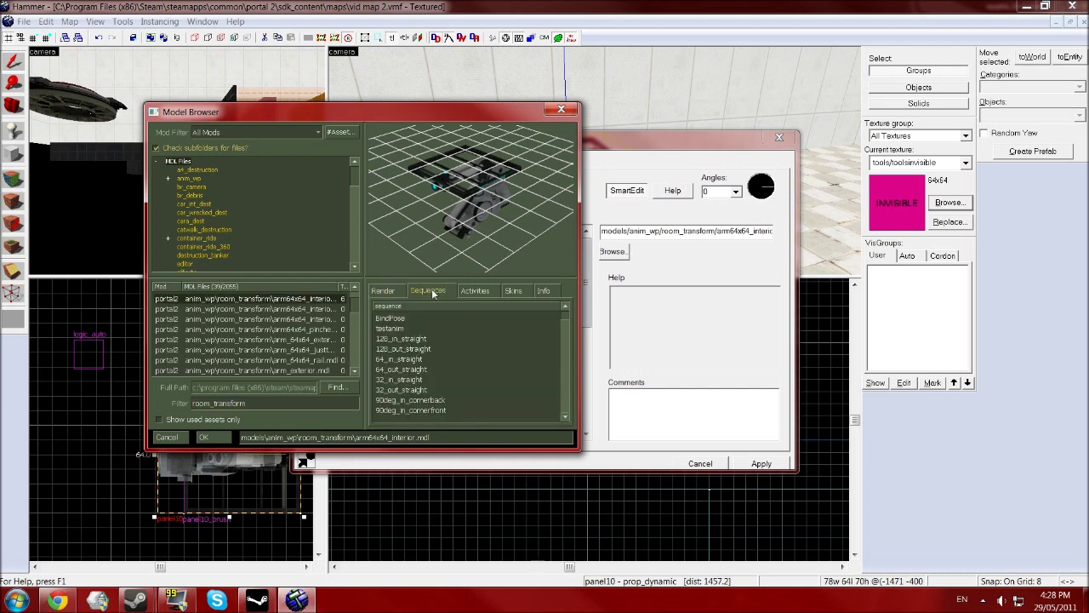
left_click(408, 339)
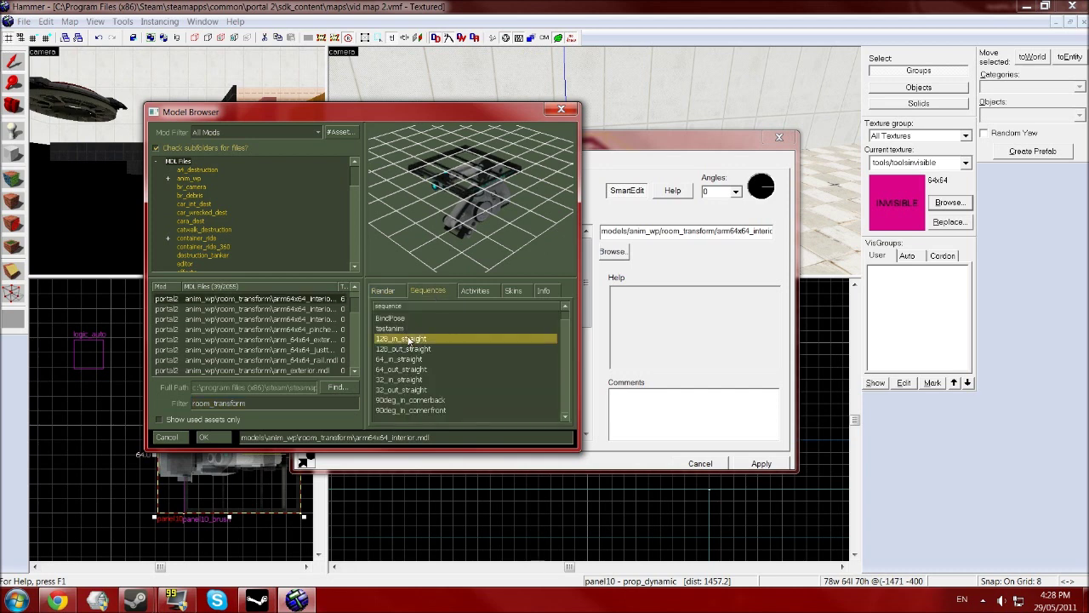
left_click(412, 350)
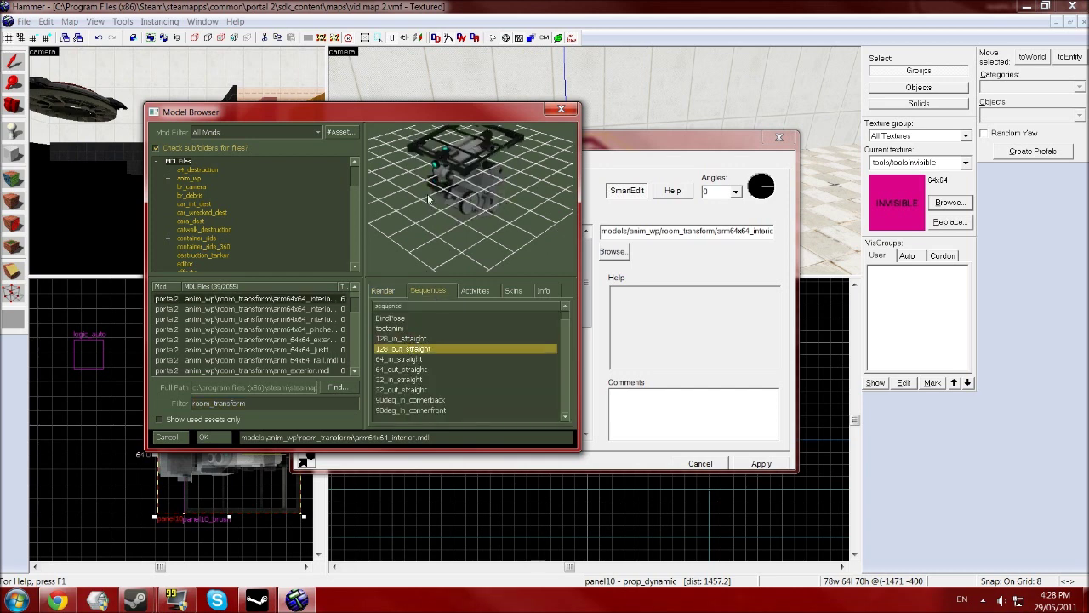
left_click(412, 359)
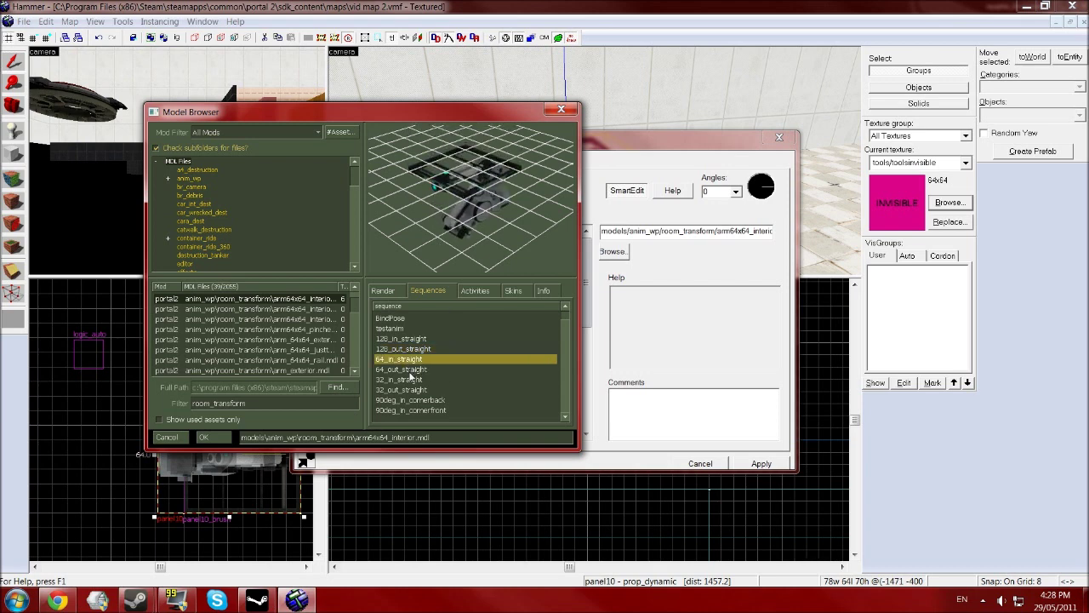
left_click(406, 371)
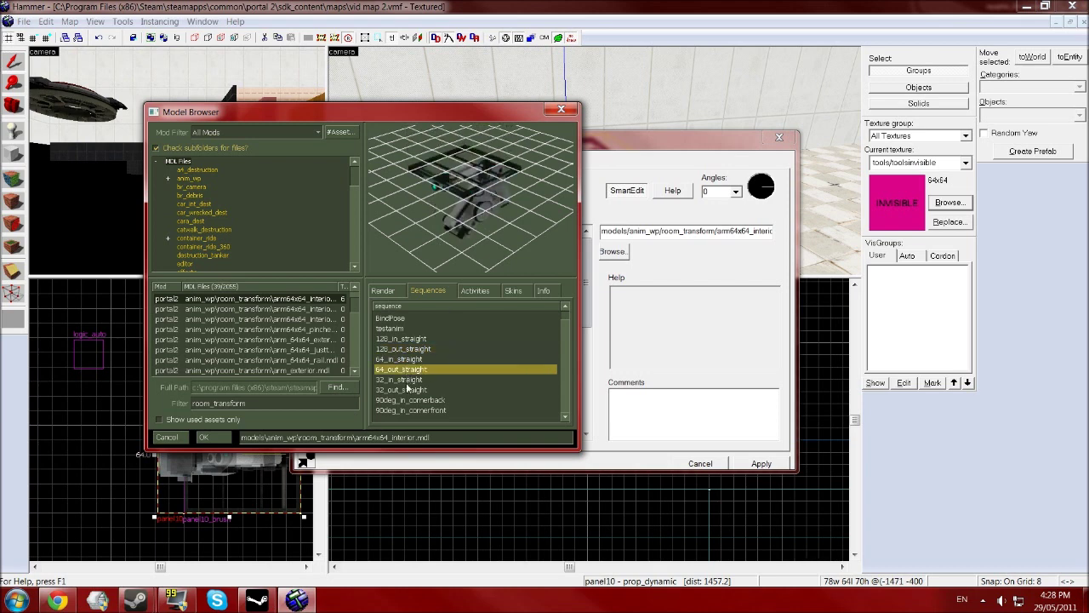
left_click(410, 380)
left_click(411, 390)
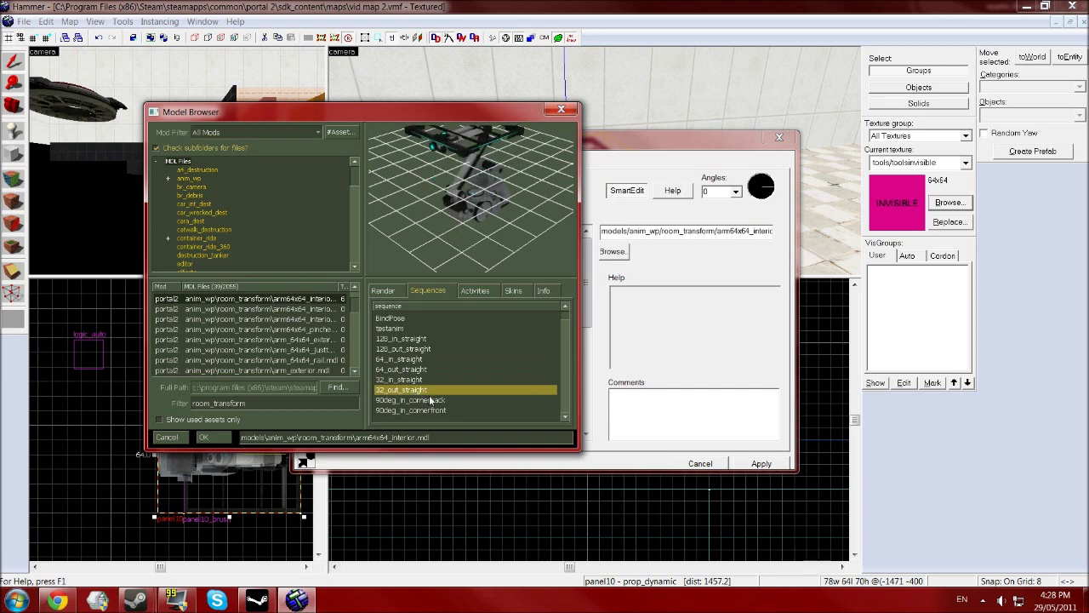
left_click(439, 400)
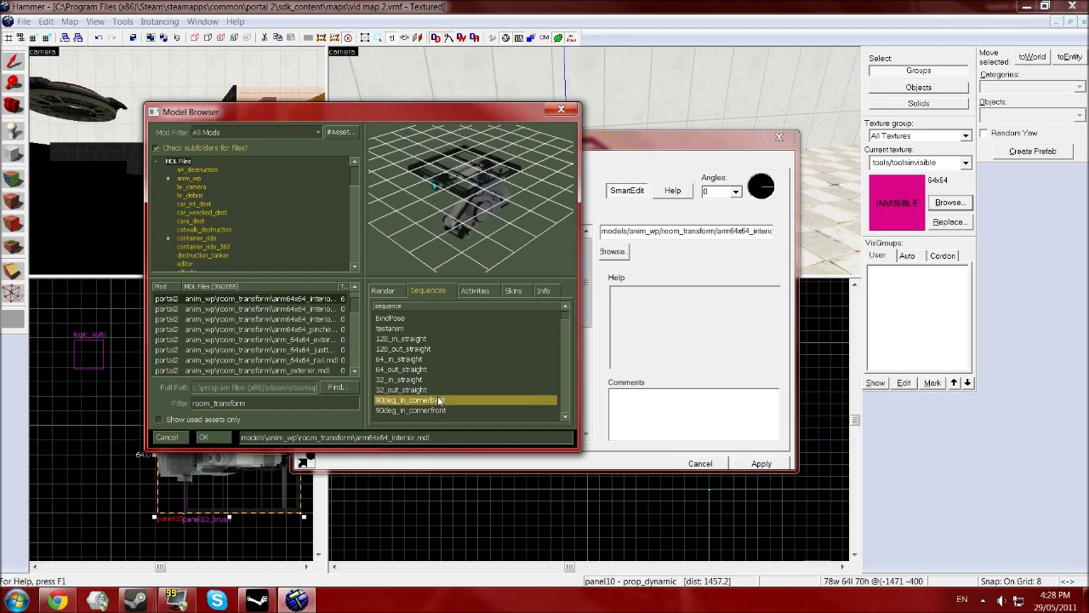
left_click(442, 411)
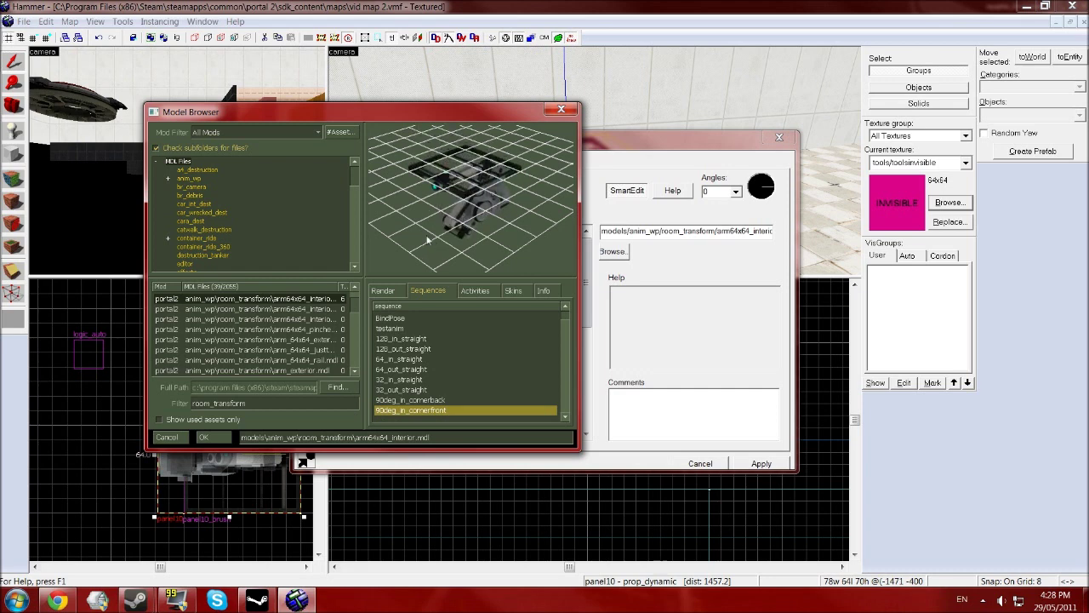
left_click(411, 342)
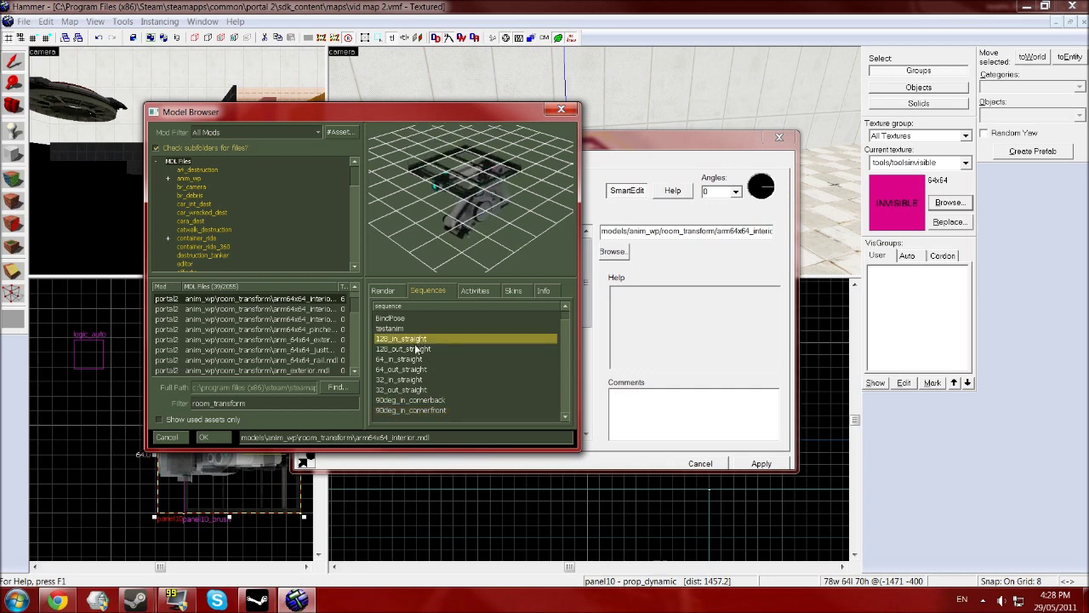
left_click(417, 350)
left_click(422, 360)
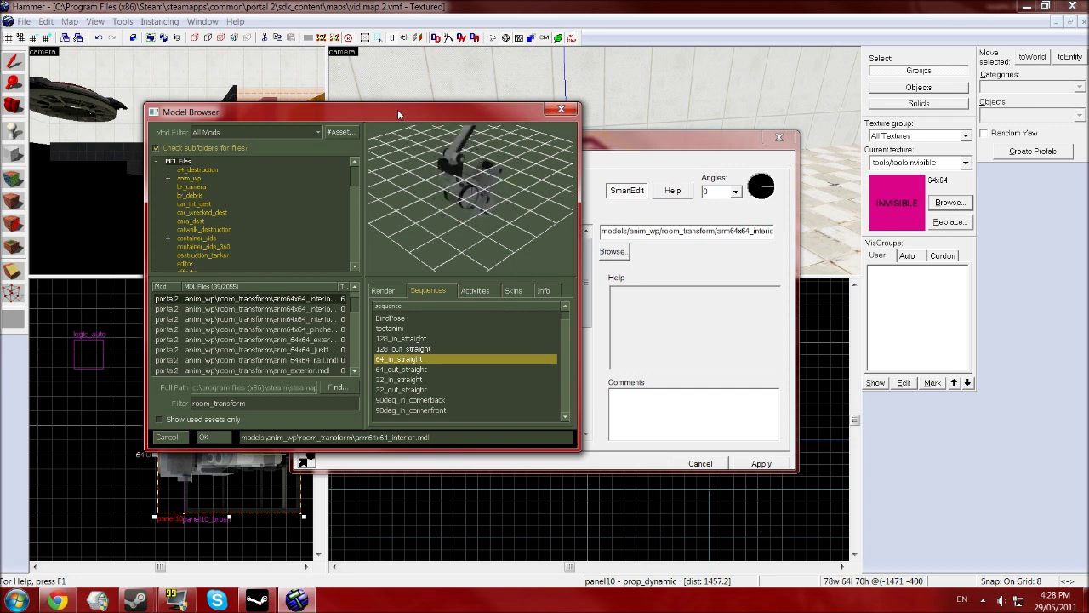
left_click_drag(397, 109, 218, 127)
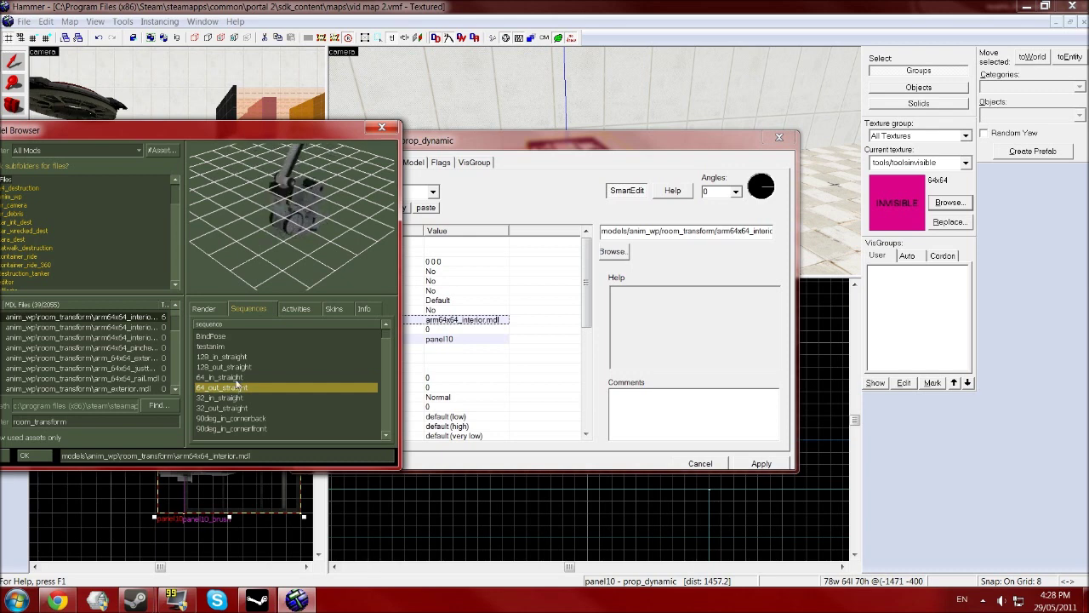
- Close panel10's properties and enter 64_out_straight as the relay's OnTrigger parameter override
left_click(382, 130)
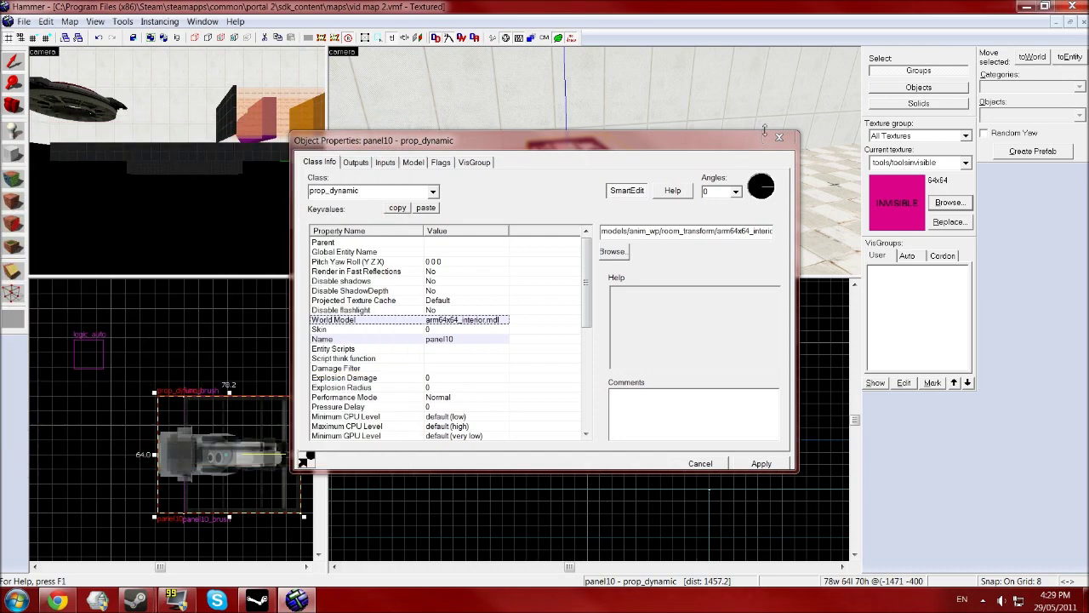
left_click(777, 136)
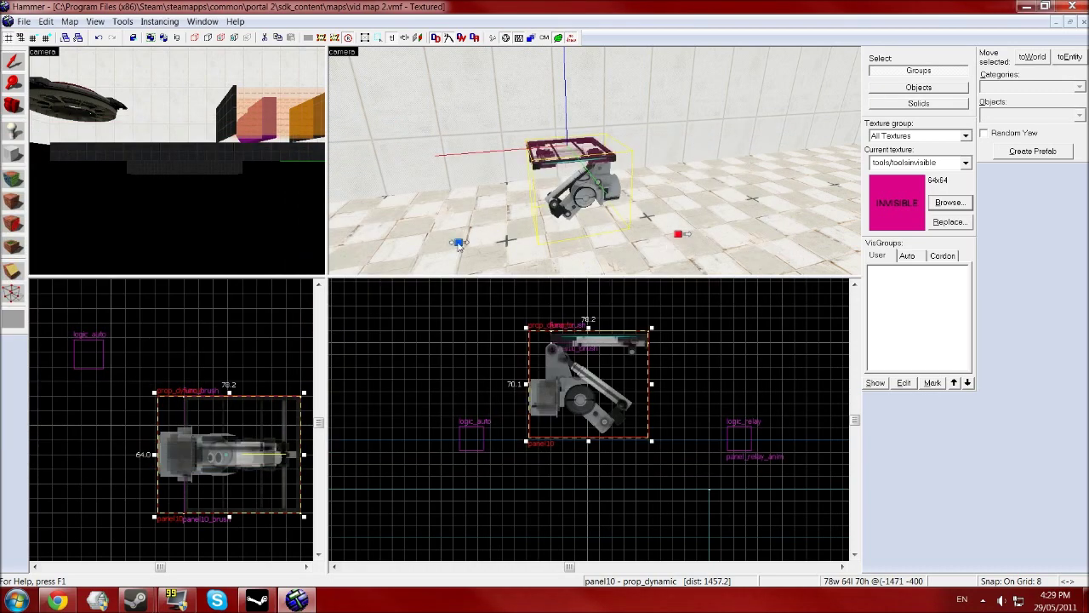
double_click(458, 244)
left_click(358, 163)
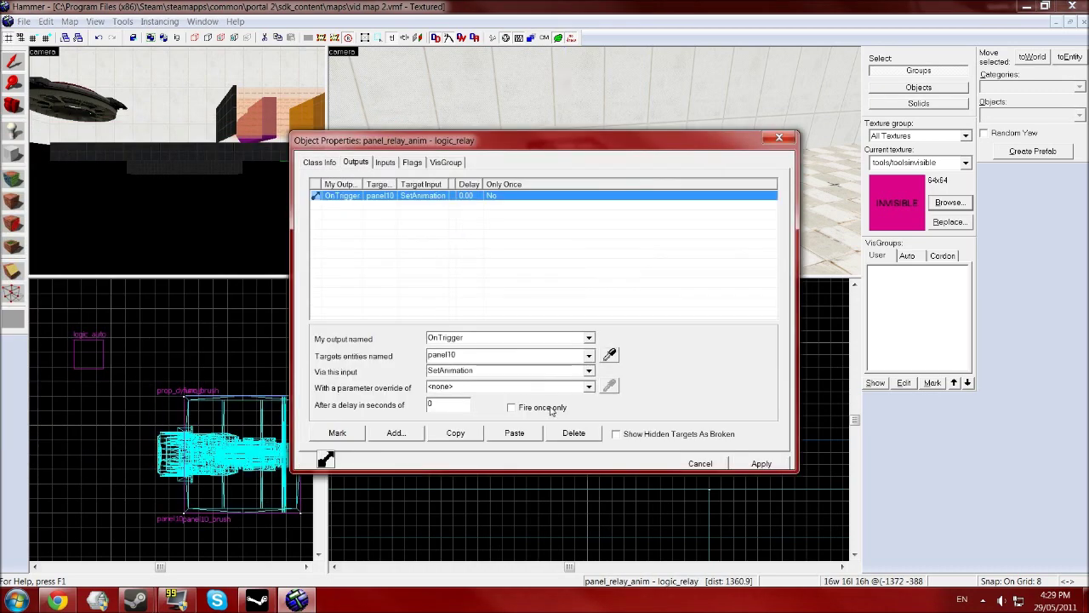
left_click(451, 386)
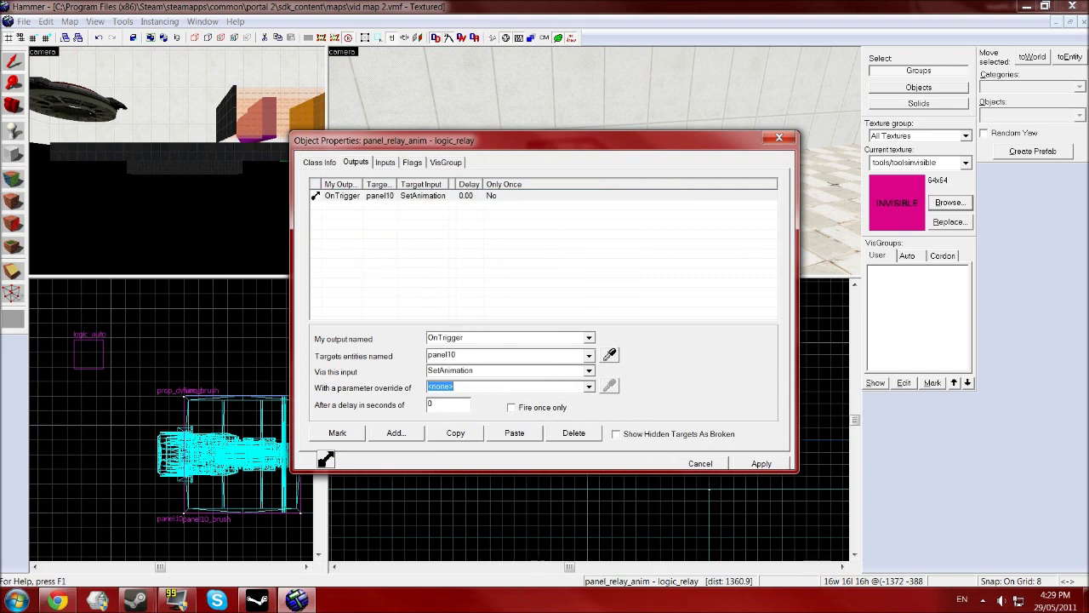
type("64")
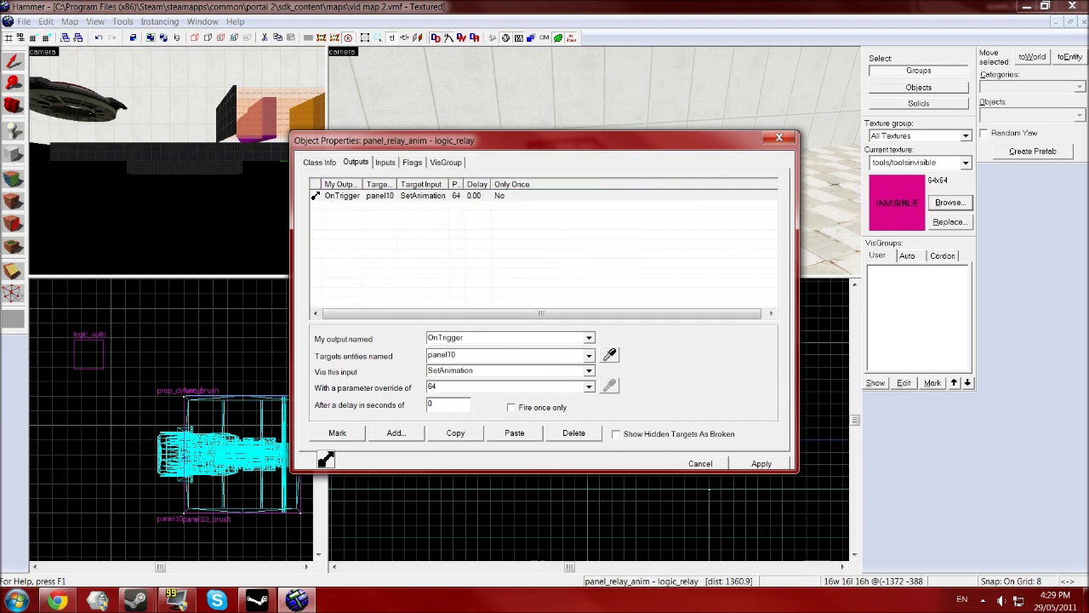
type("_out_")
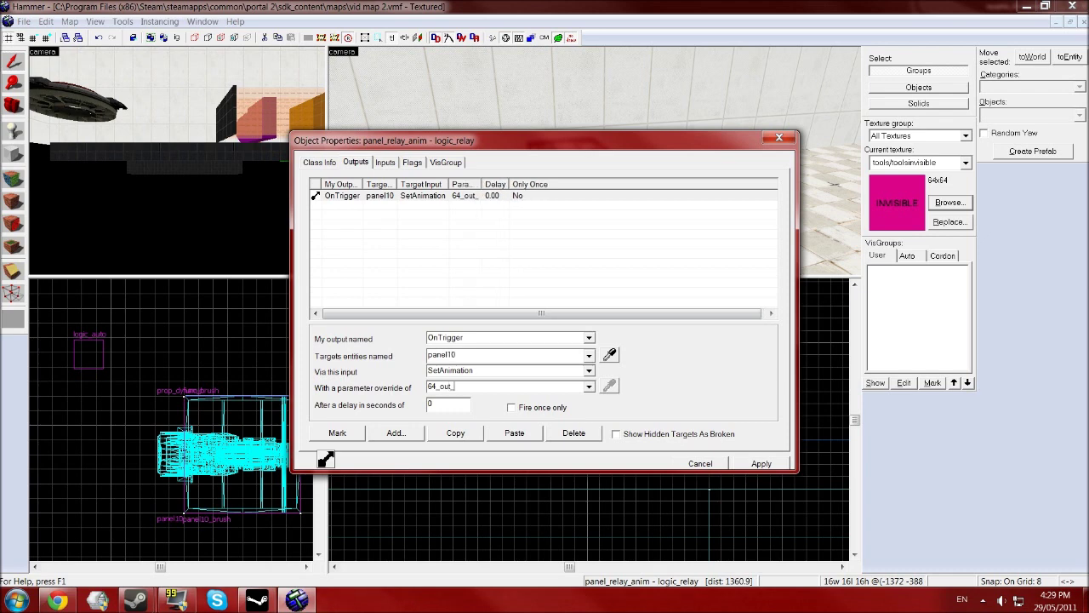
type("str")
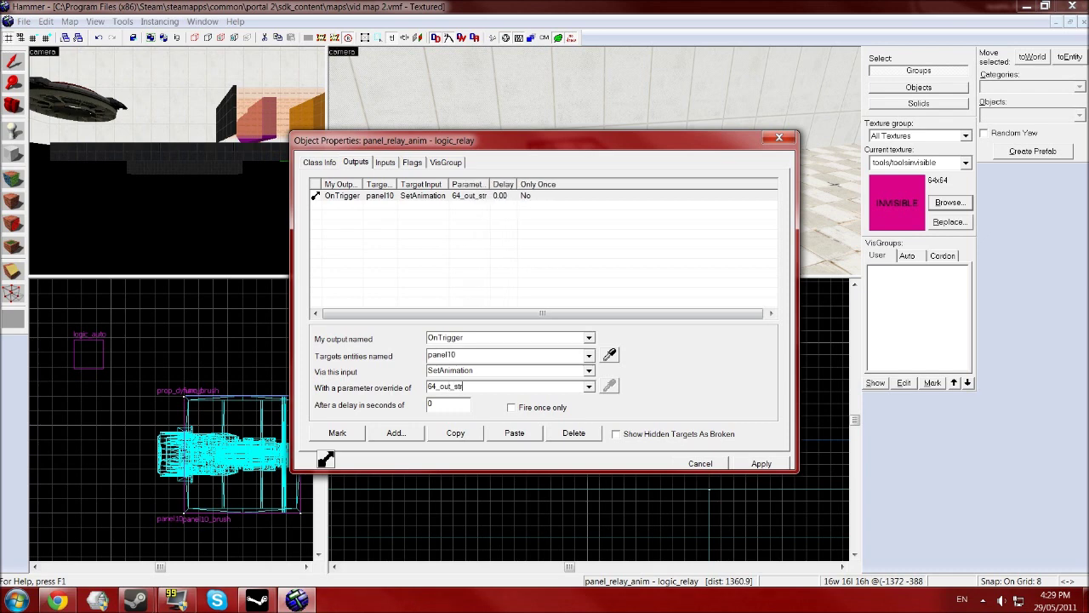
type("aight")
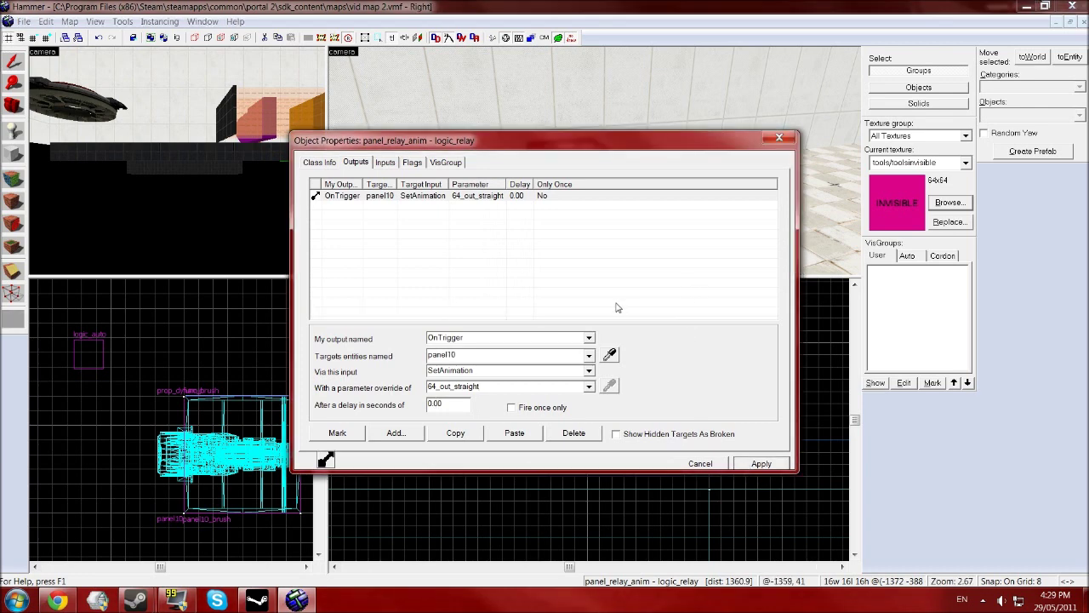
- Add an OnUser1 output on the relay targeting panel10 with the SetAnimation input
left_click(394, 432)
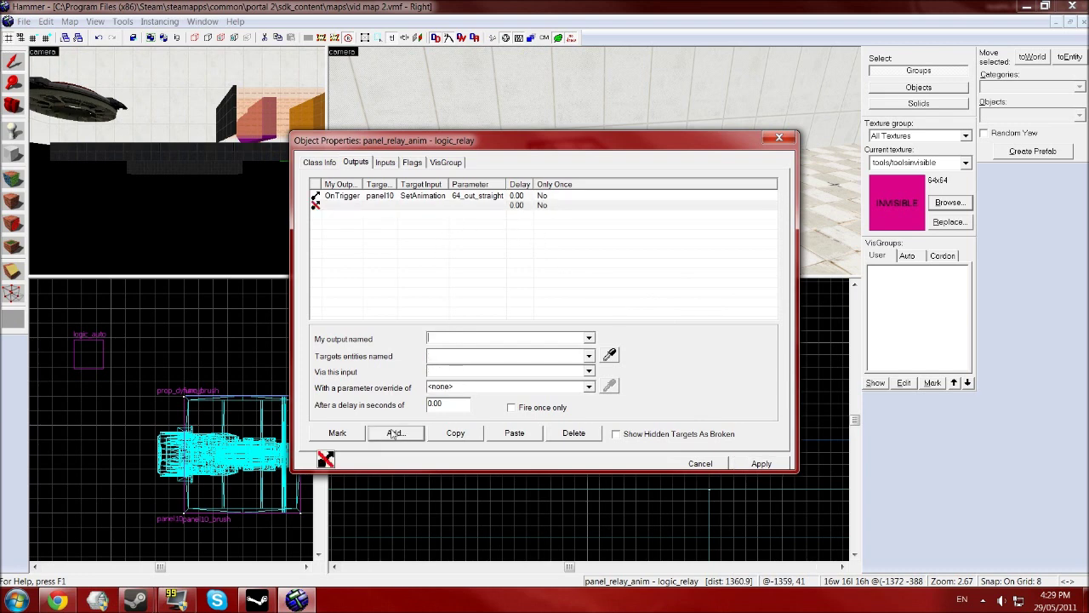
left_click(589, 339)
left_click(447, 368)
left_click(589, 356)
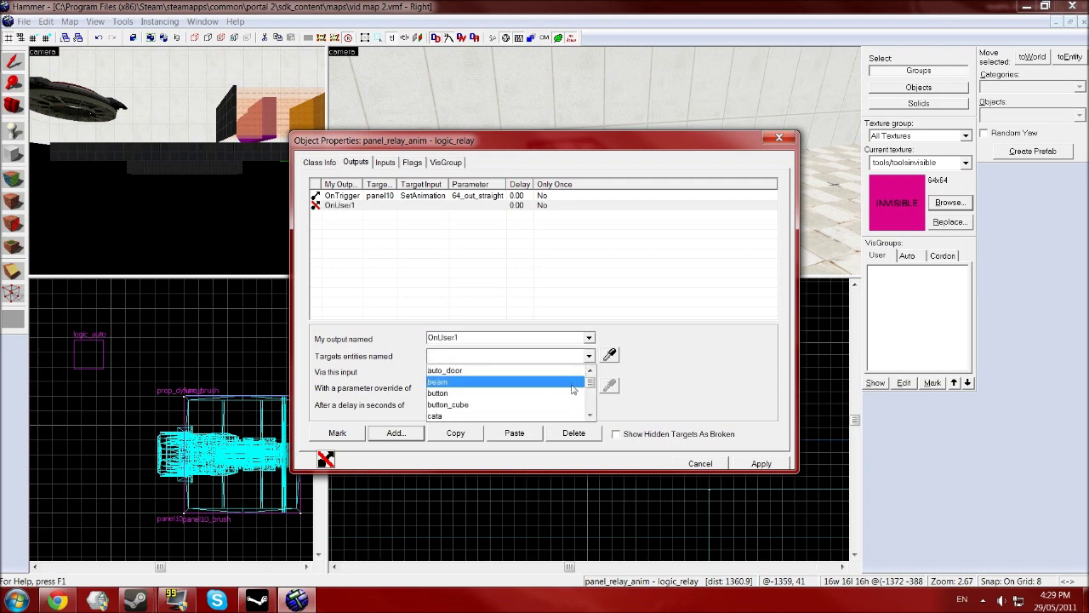
type("p")
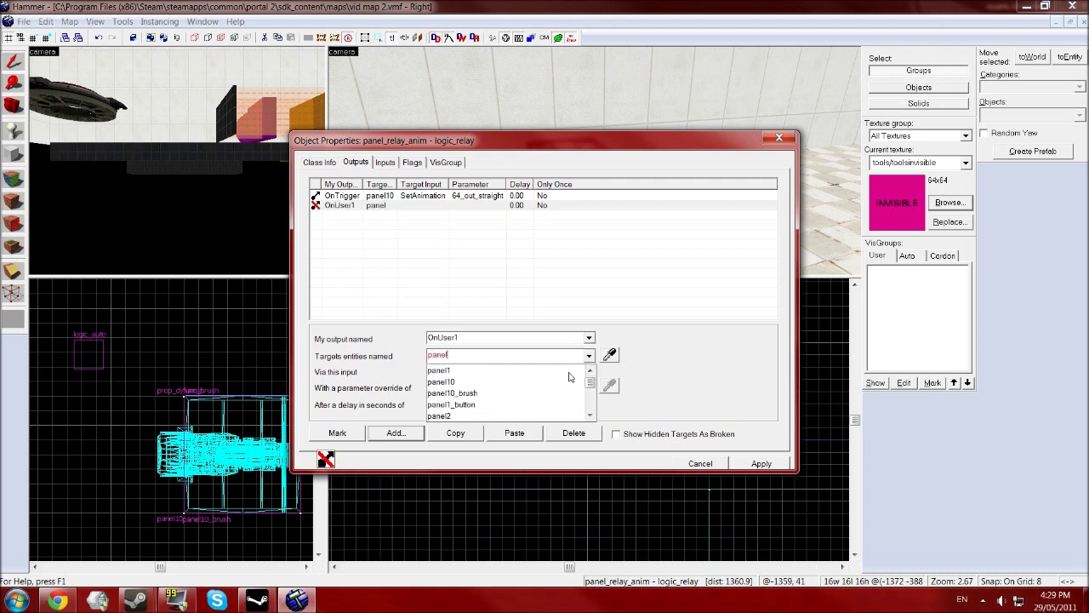
type("anel")
left_click(542, 381)
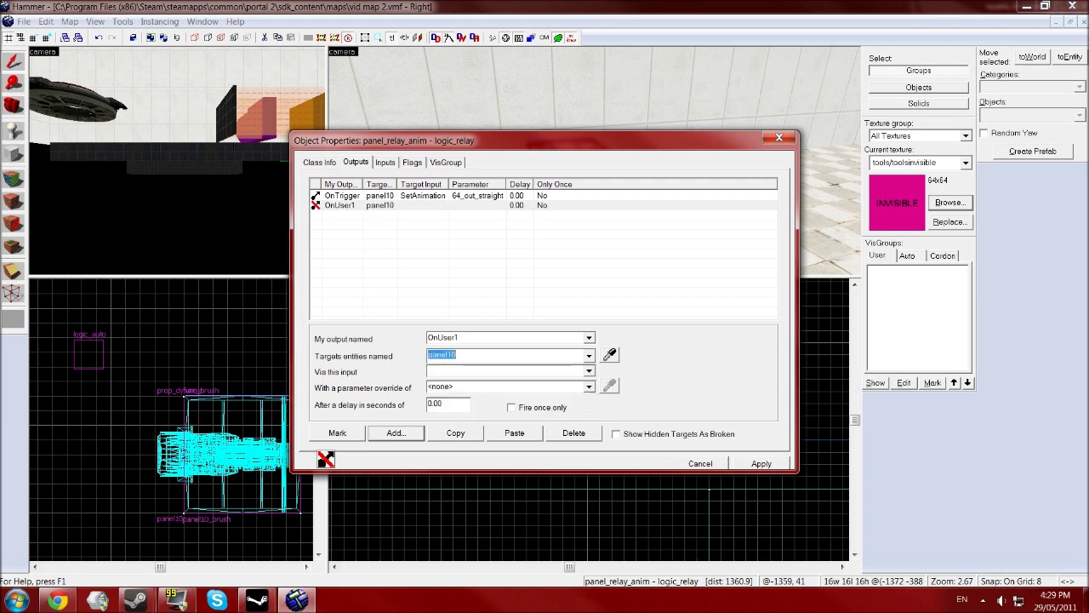
key("Tab")
type("Se")
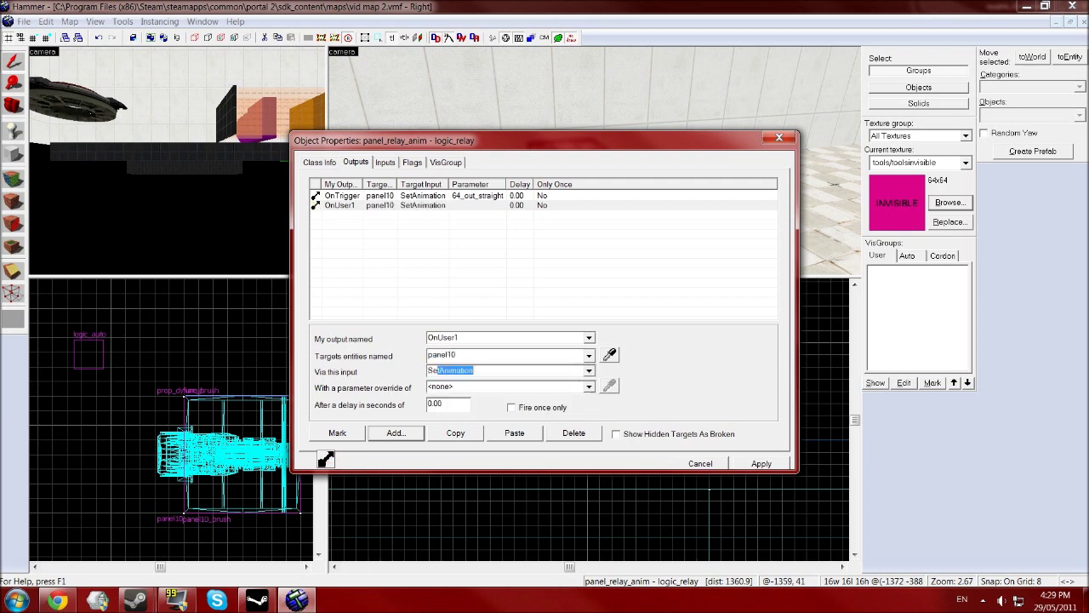
- Set the OnUser1 parameter override to 64_in_straight, apply, and close the properties
key("Tab")
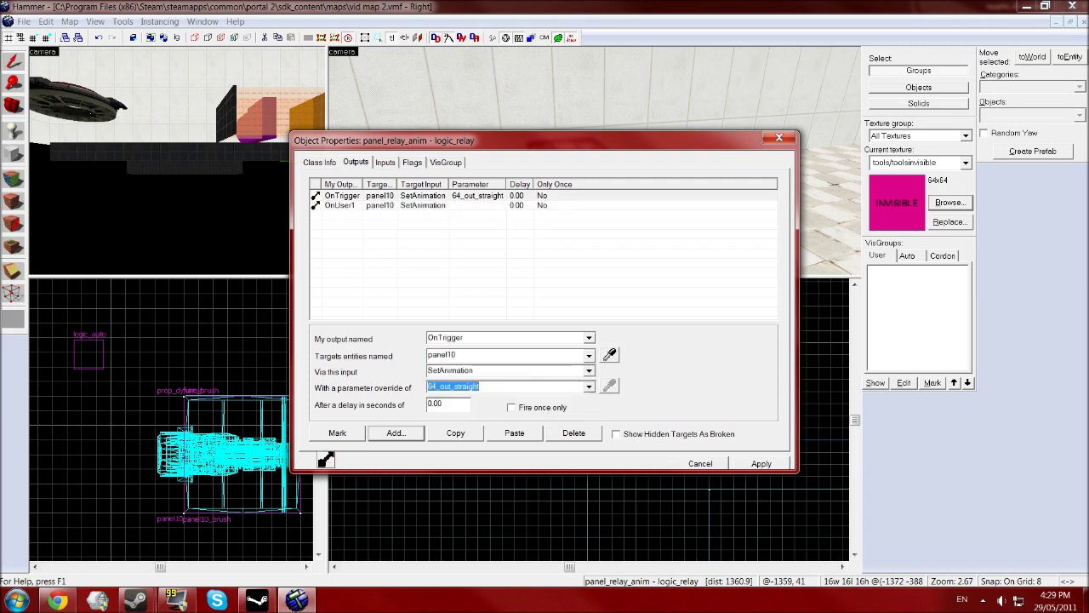
left_click(479, 206)
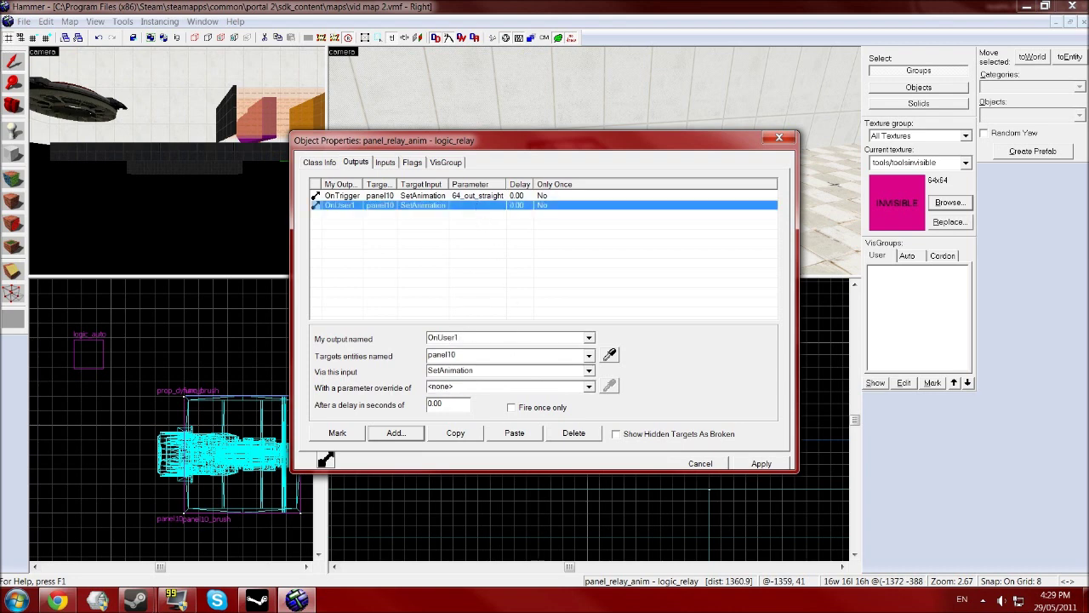
key("Tab")
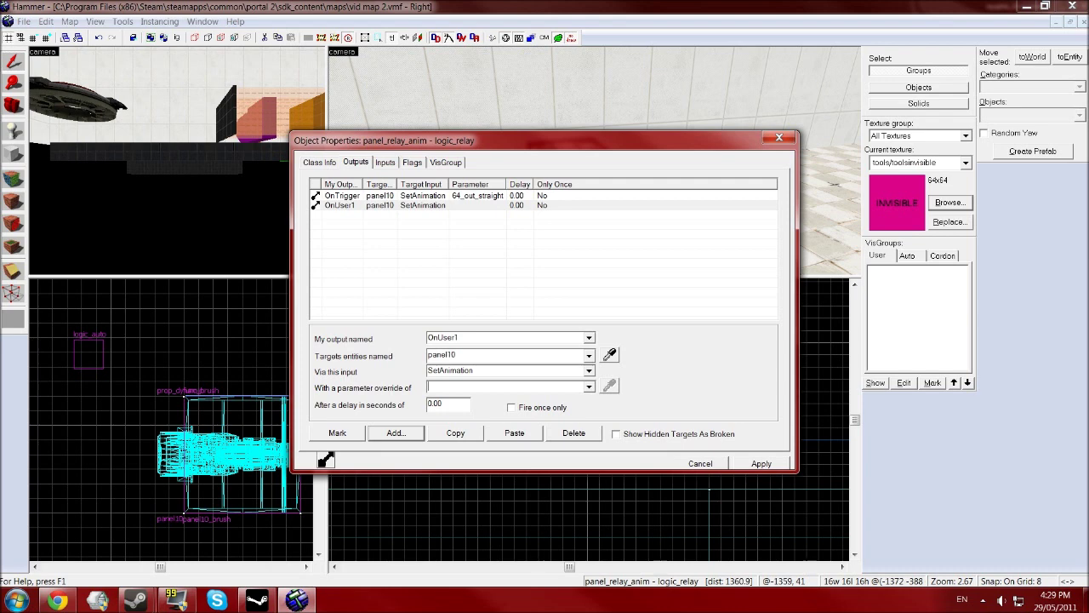
type("64_in_straight")
key("Return")
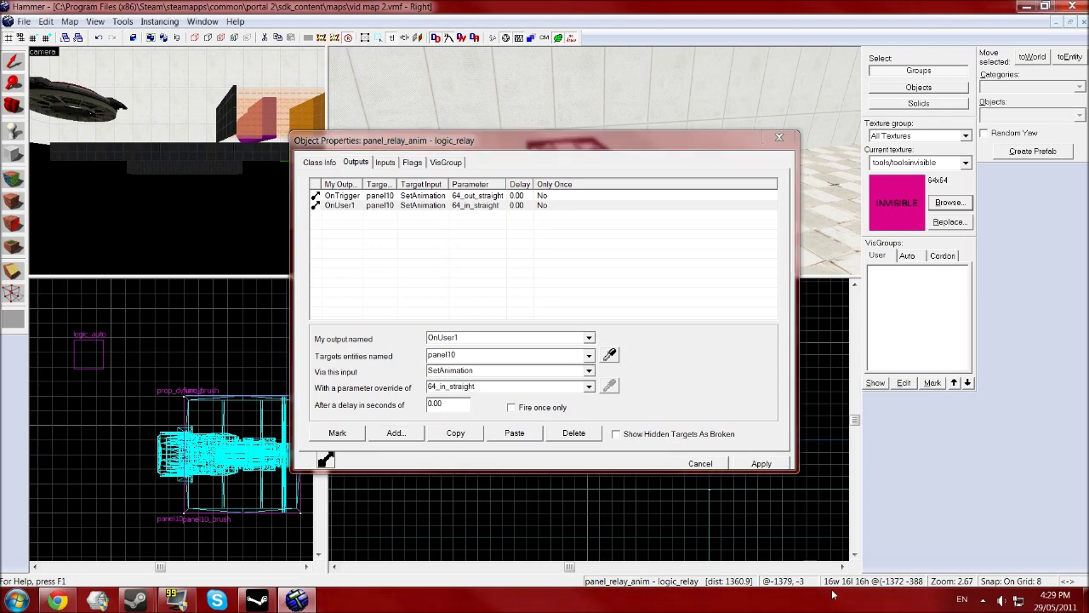
left_click(761, 464)
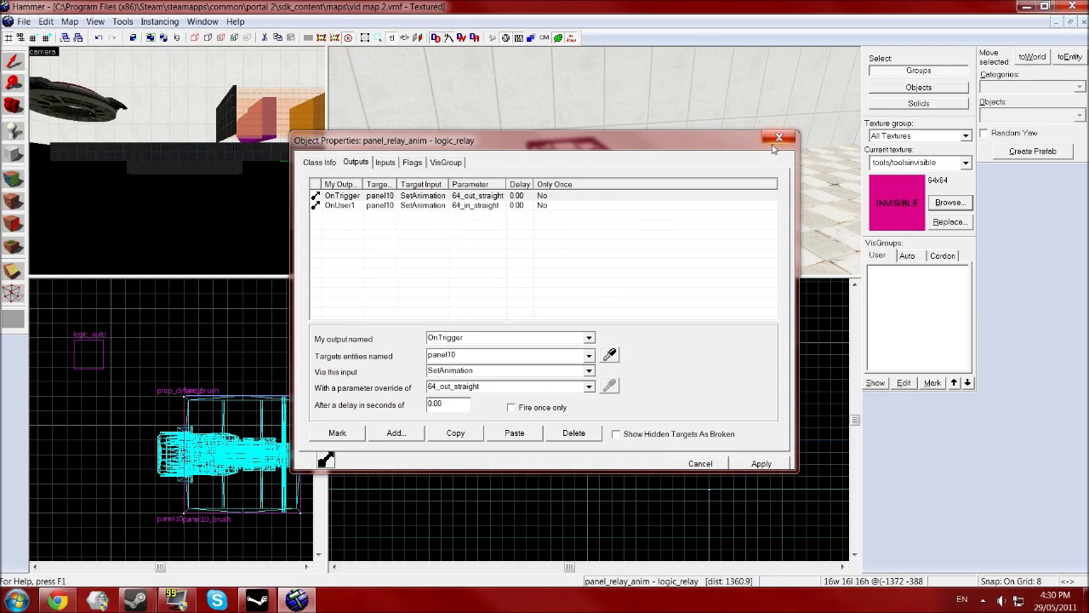
left_click(776, 140)
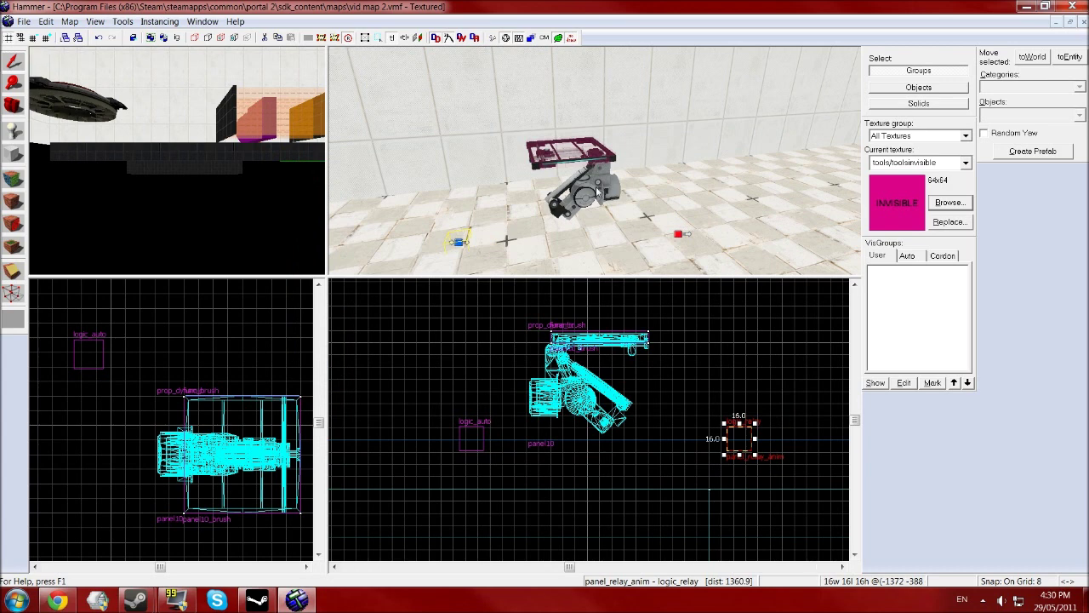
- Reopen and close the relay's properties, then select the panel10 arm panel
key("alt+Return")
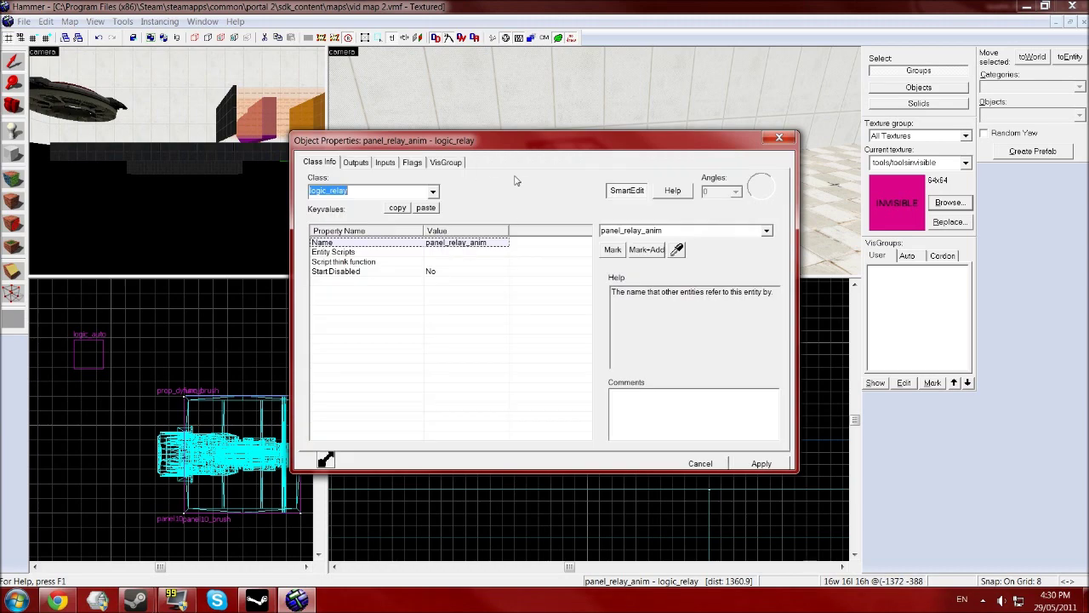
left_click(779, 137)
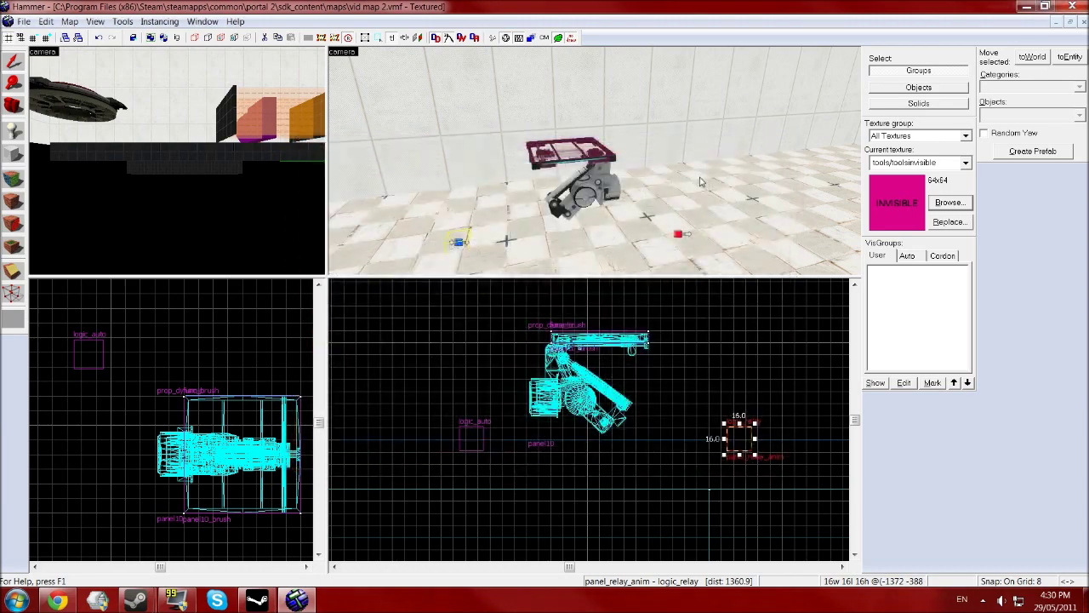
left_click(553, 214)
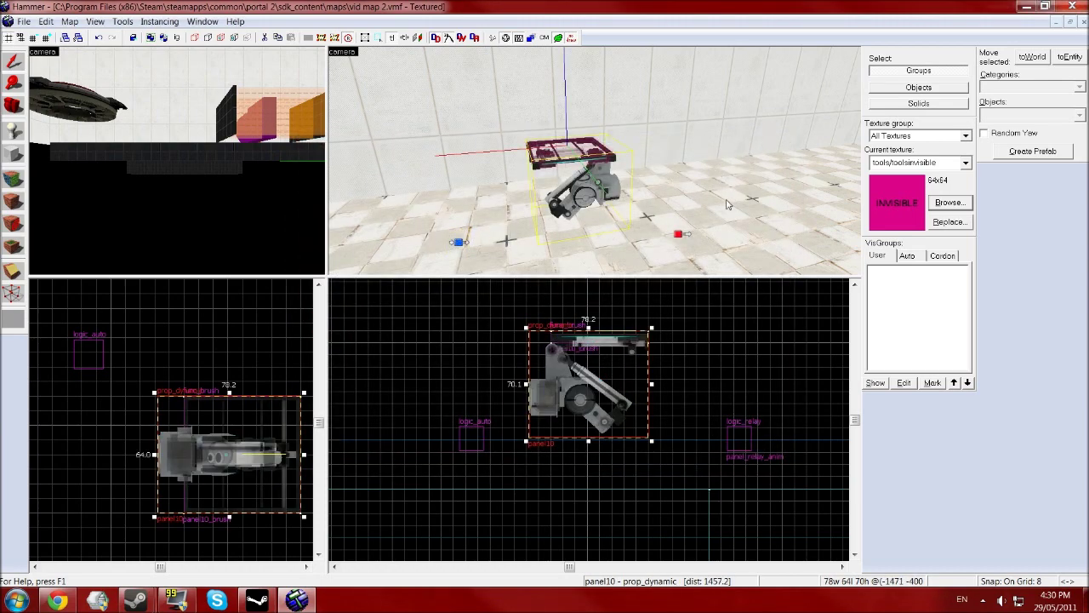
scroll(727, 204, "down", 3)
scroll(595, 199, "down", 3)
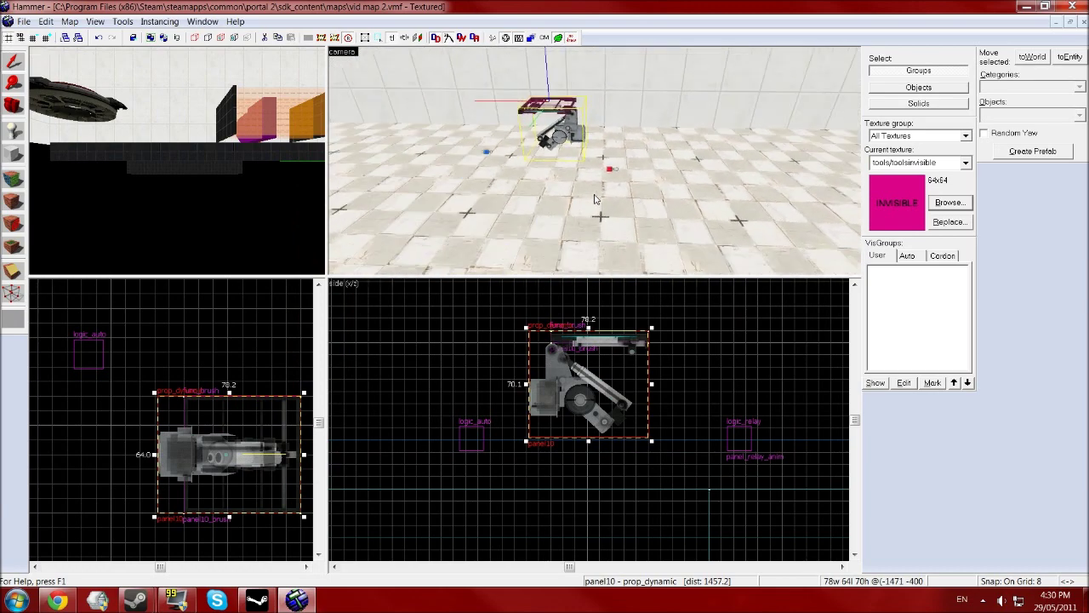
scroll(595, 199, "up", 3)
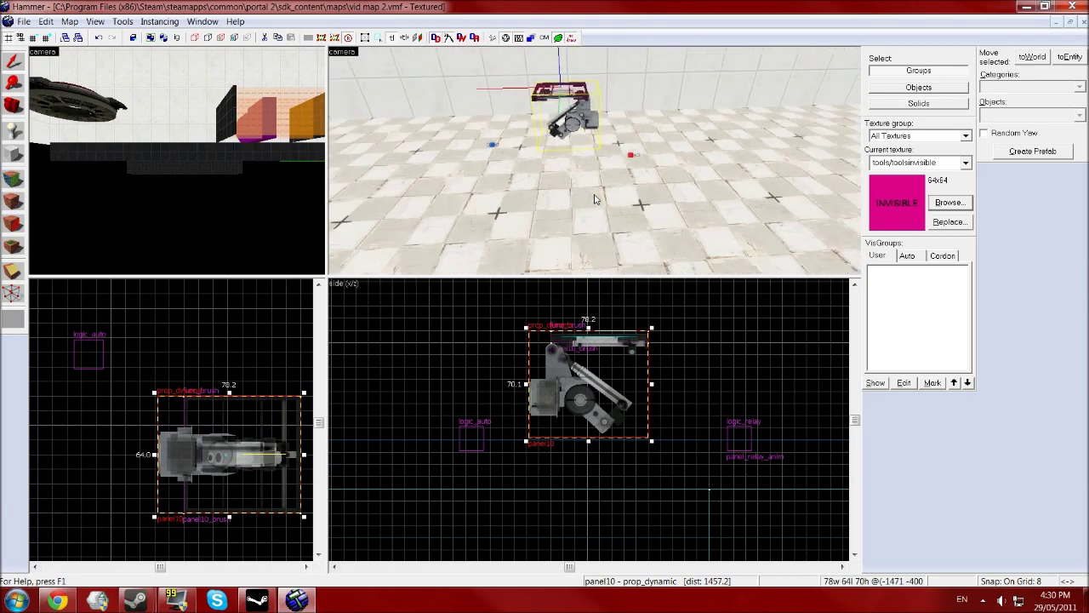
scroll(594, 199, "up", 1)
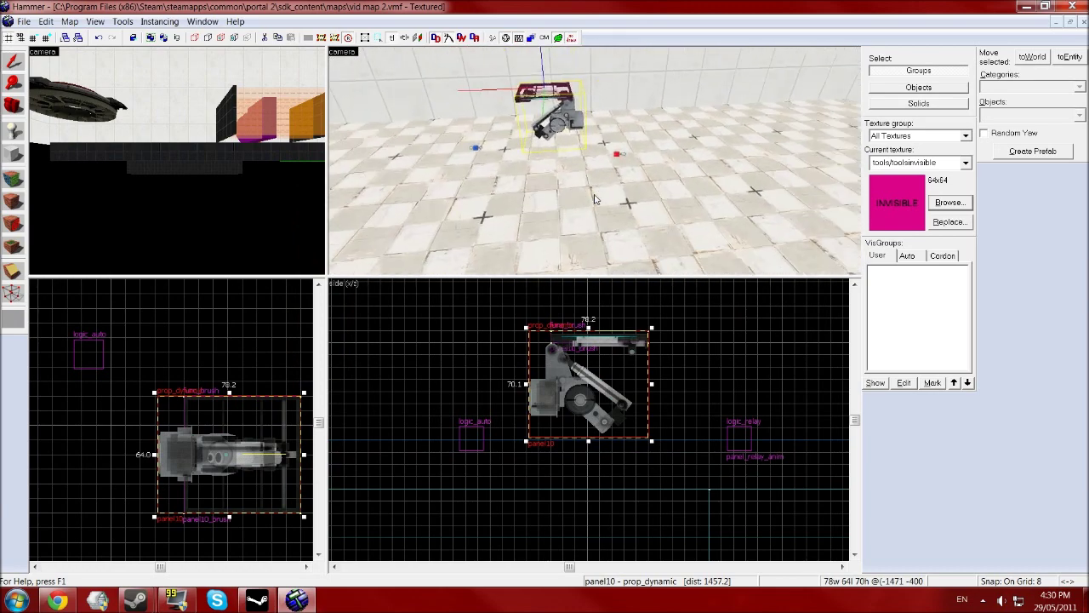
- Place an entity beside the arm panel, make it a prop_floor_button, and begin naming it
left_click(499, 235)
key("shift+s")
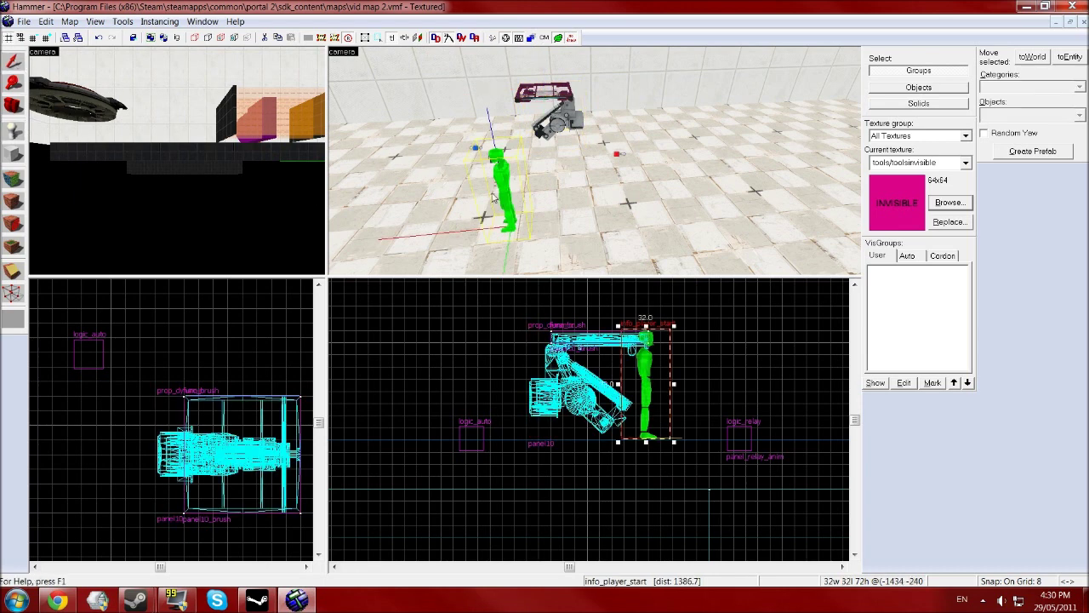
double_click(504, 186)
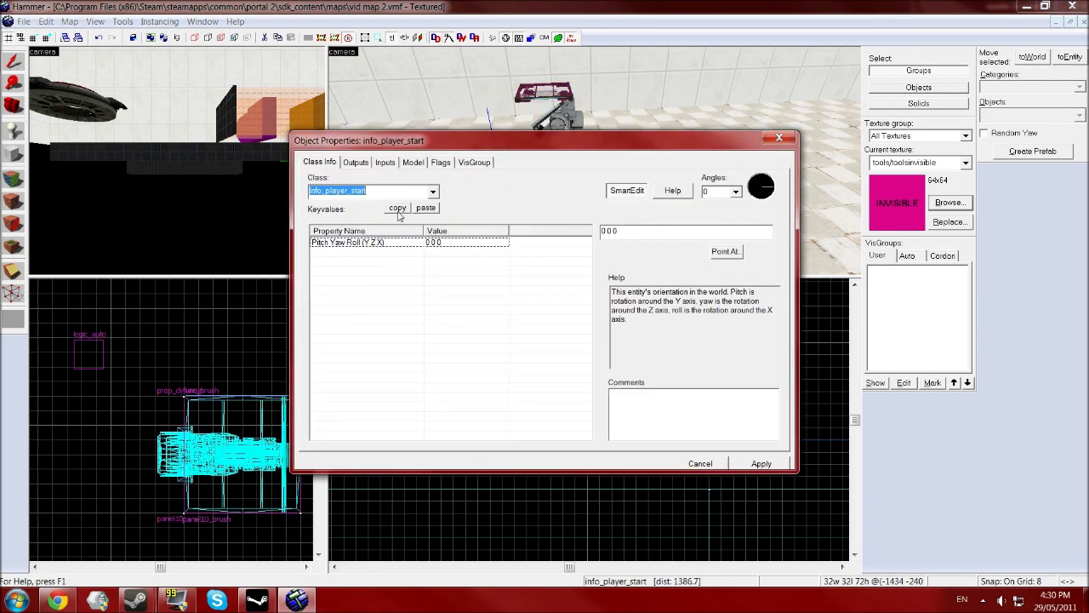
type("butto")
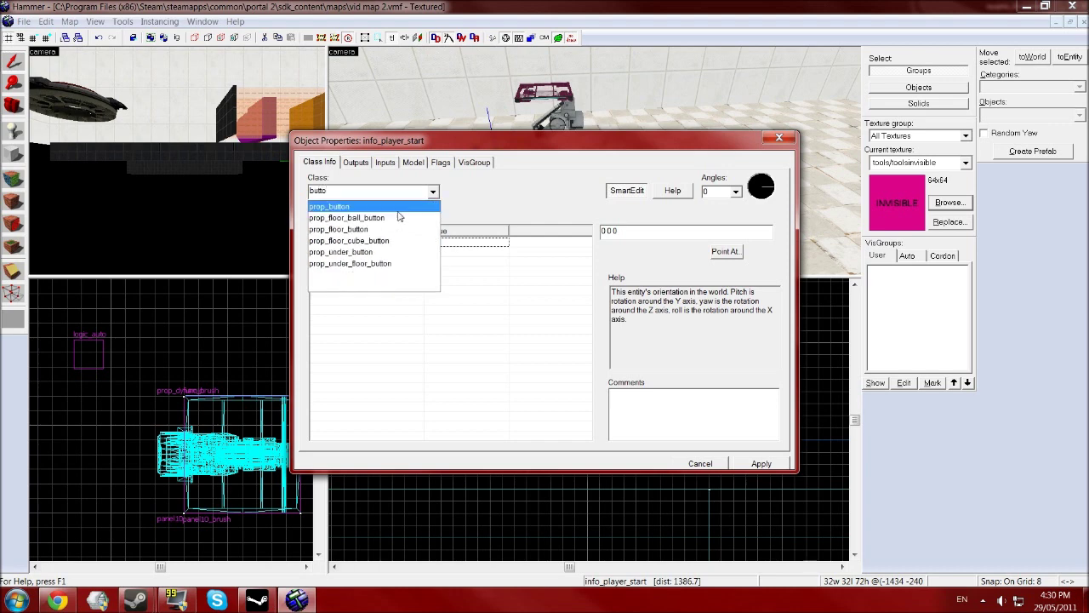
left_click(383, 229)
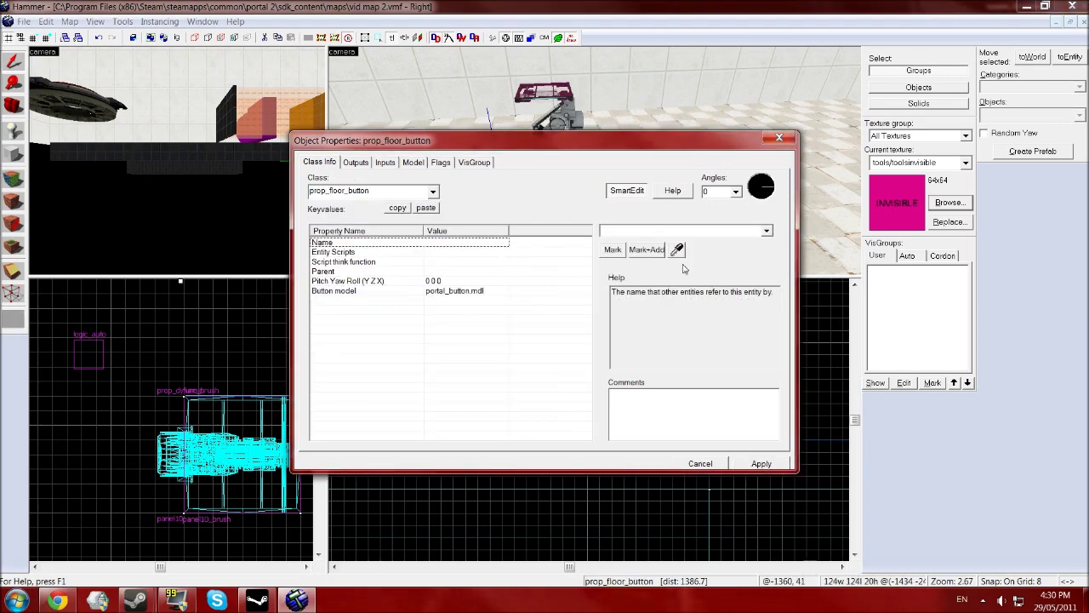
type("pan")
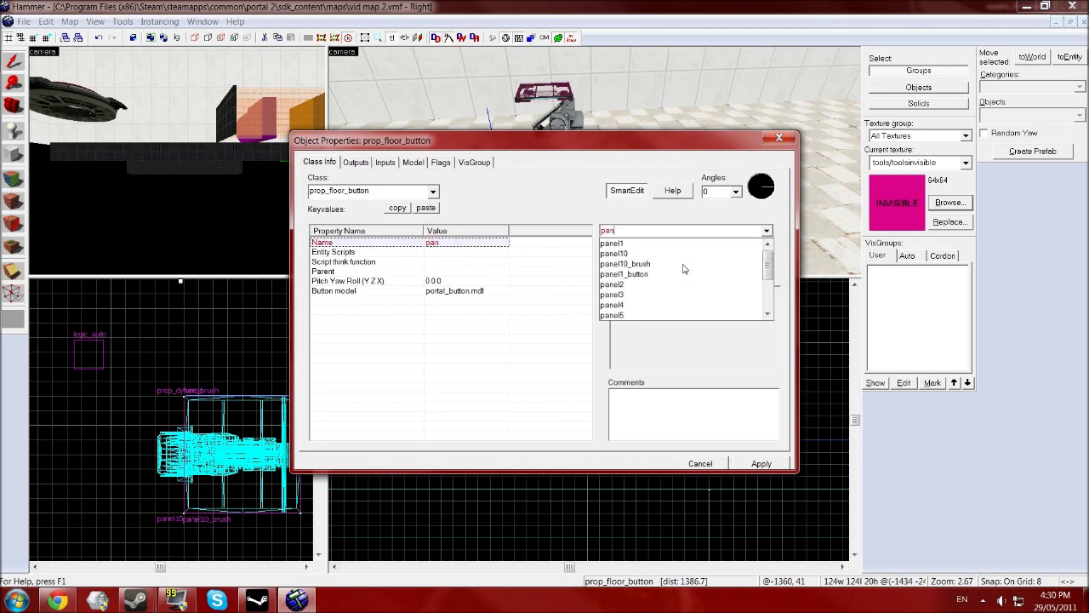
type("el_button")
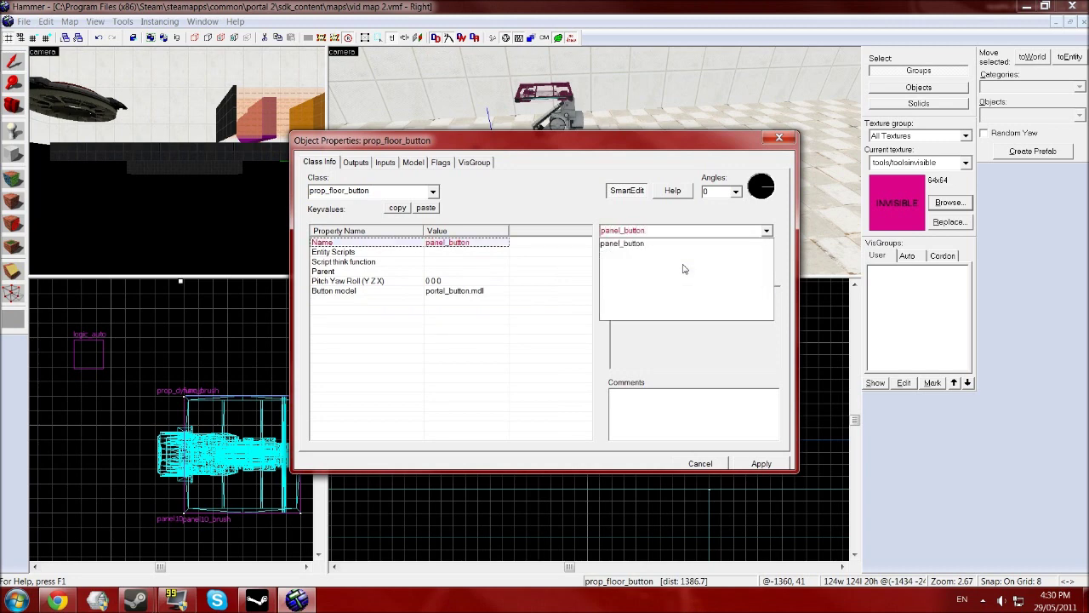
- Name the button panel_button and add an OnPressed output
key("Return")
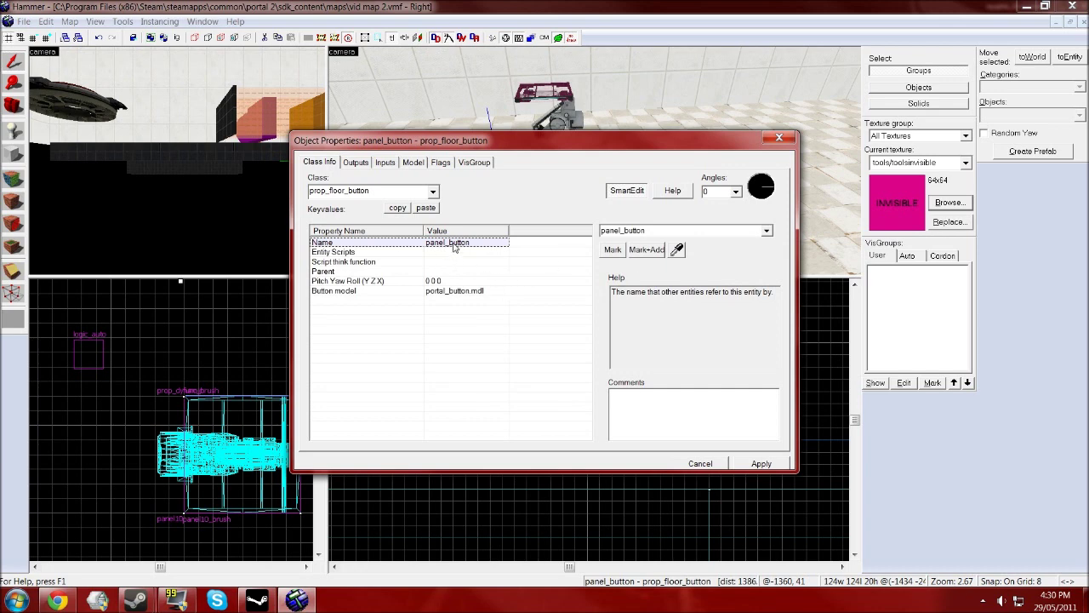
left_click(352, 163)
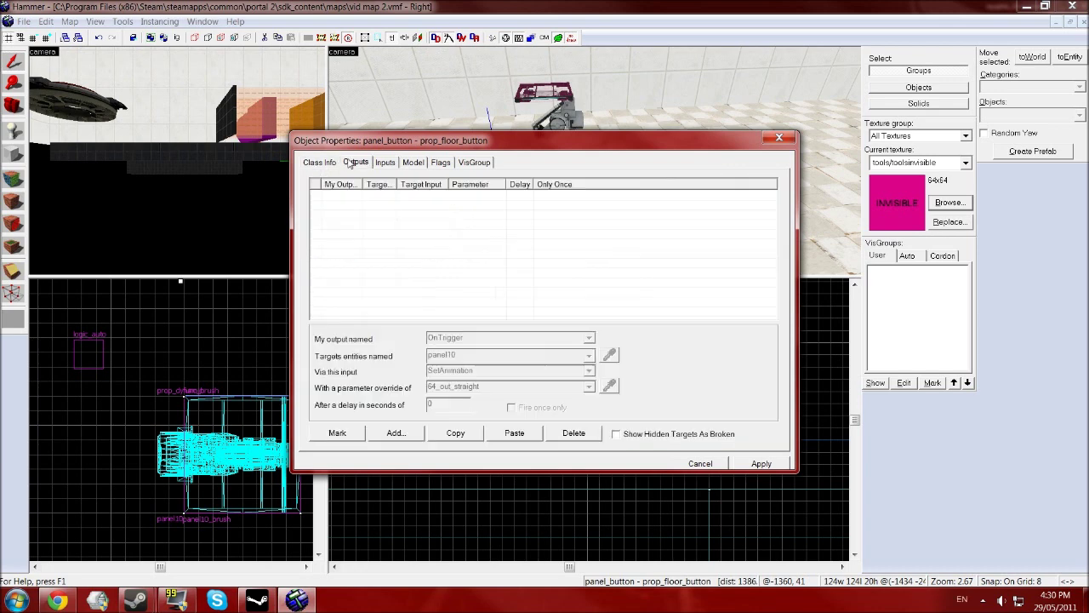
left_click(400, 434)
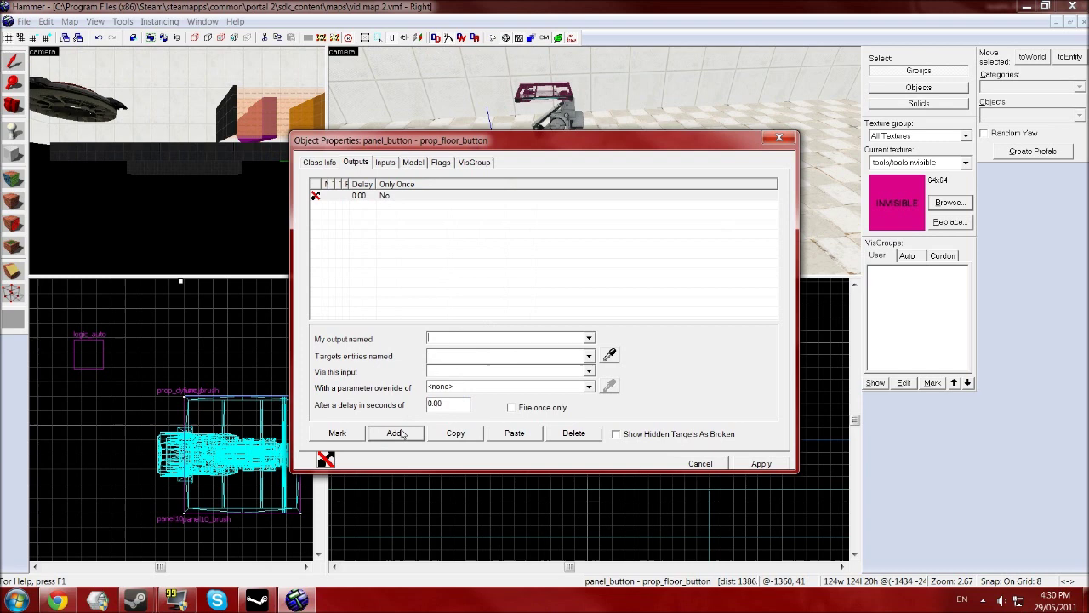
left_click(589, 339)
left_click(576, 349)
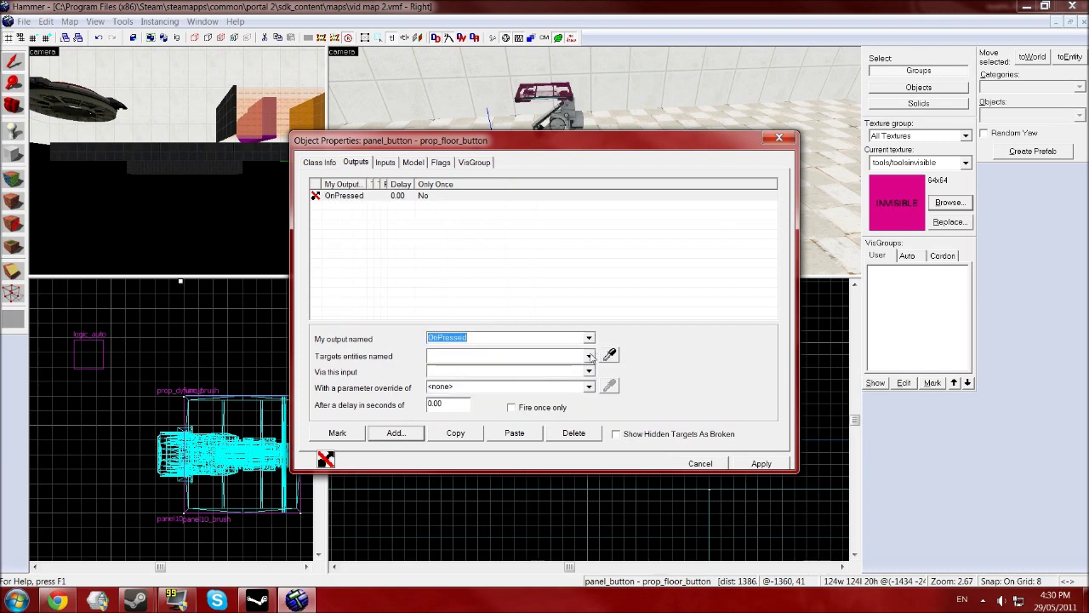
- Target the OnPressed output at panel_relay_anim
left_click(589, 356)
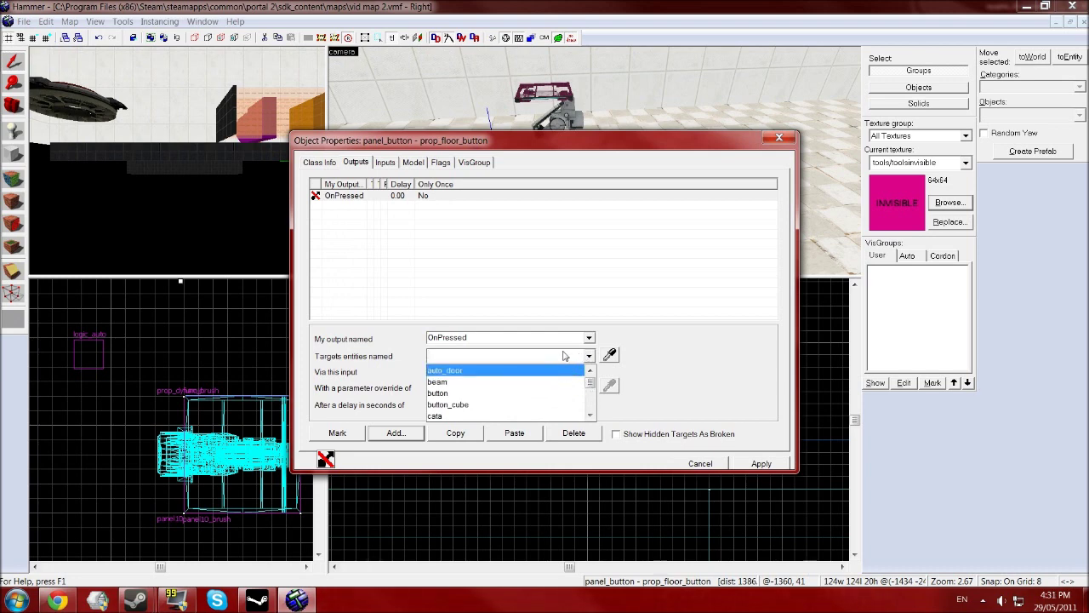
type("re")
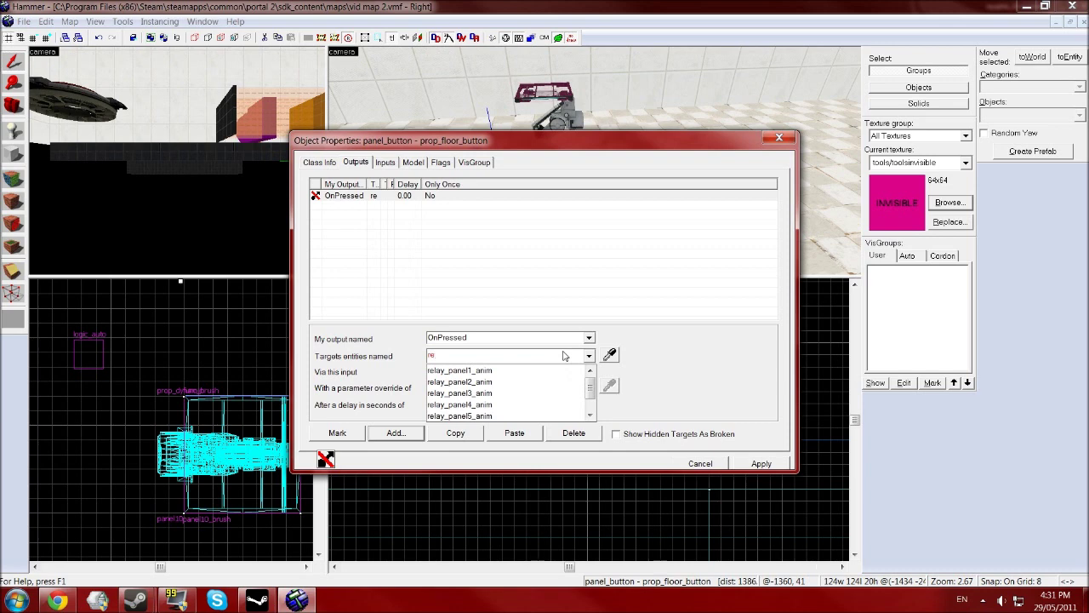
type("lay")
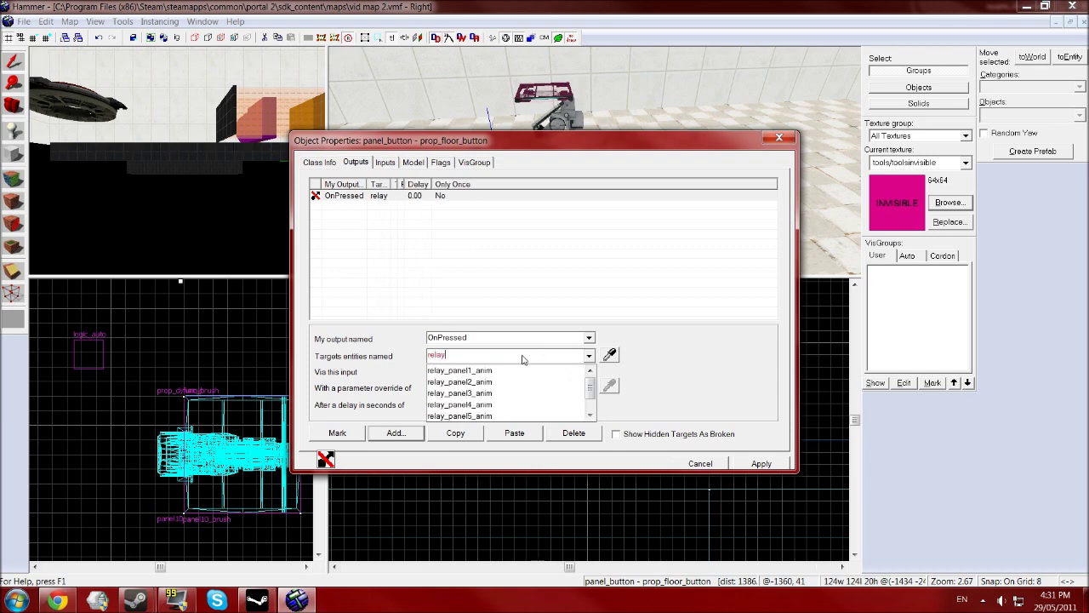
key("BackSpace")
key("BackSpace")
key("BackSpace")
key("BackSpace")
key("BackSpace")
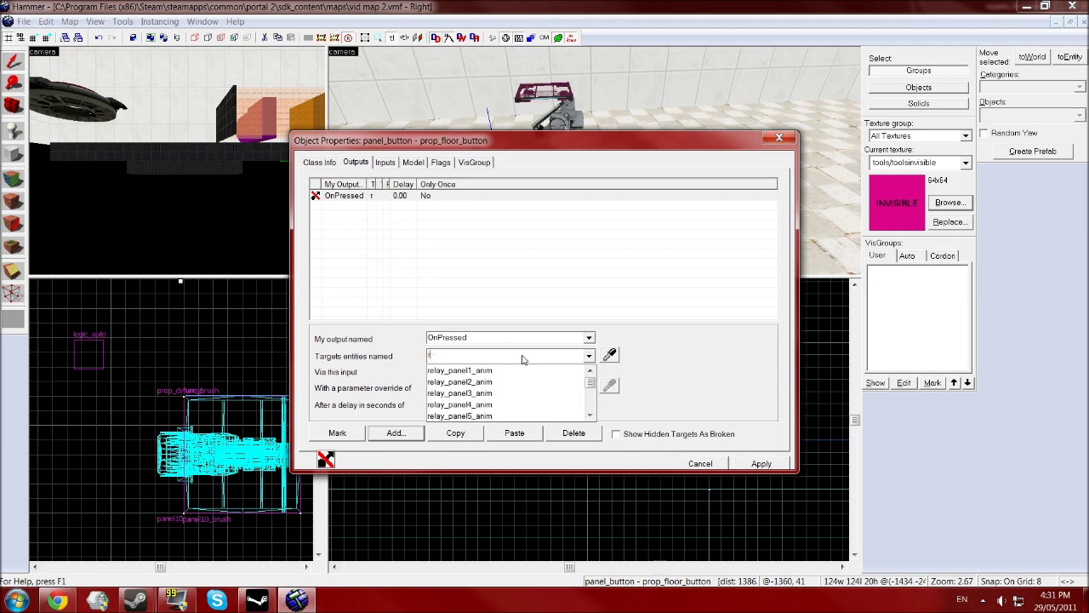
type("panel")
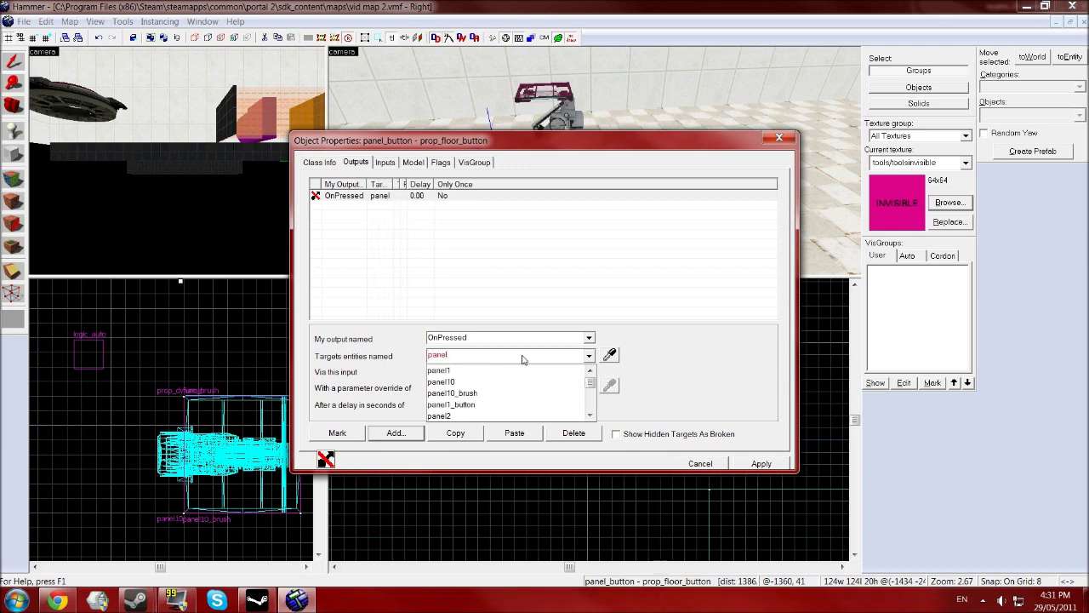
type("10")
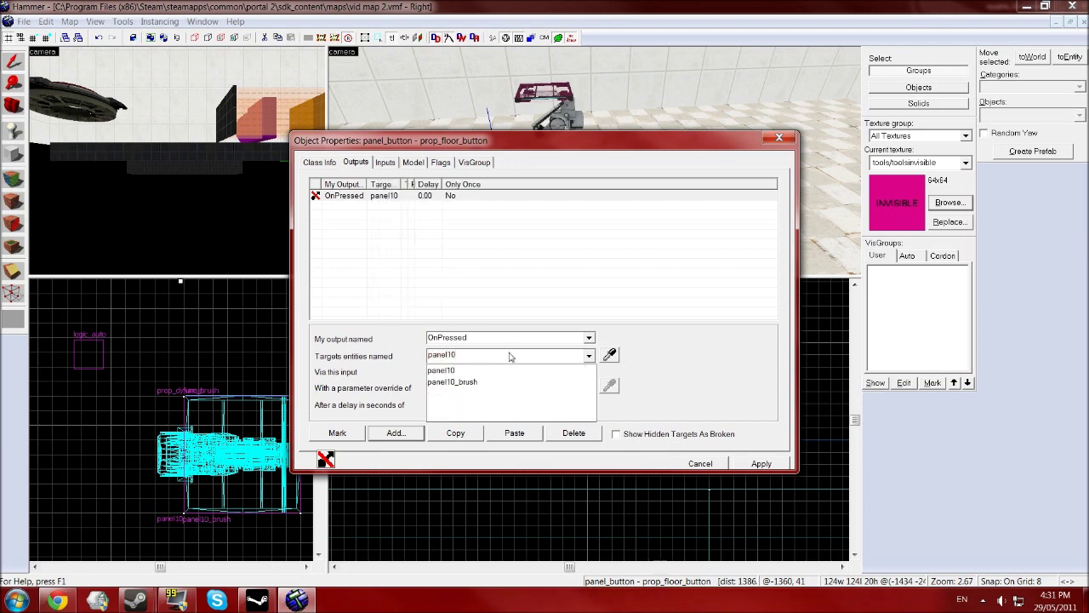
type("_re")
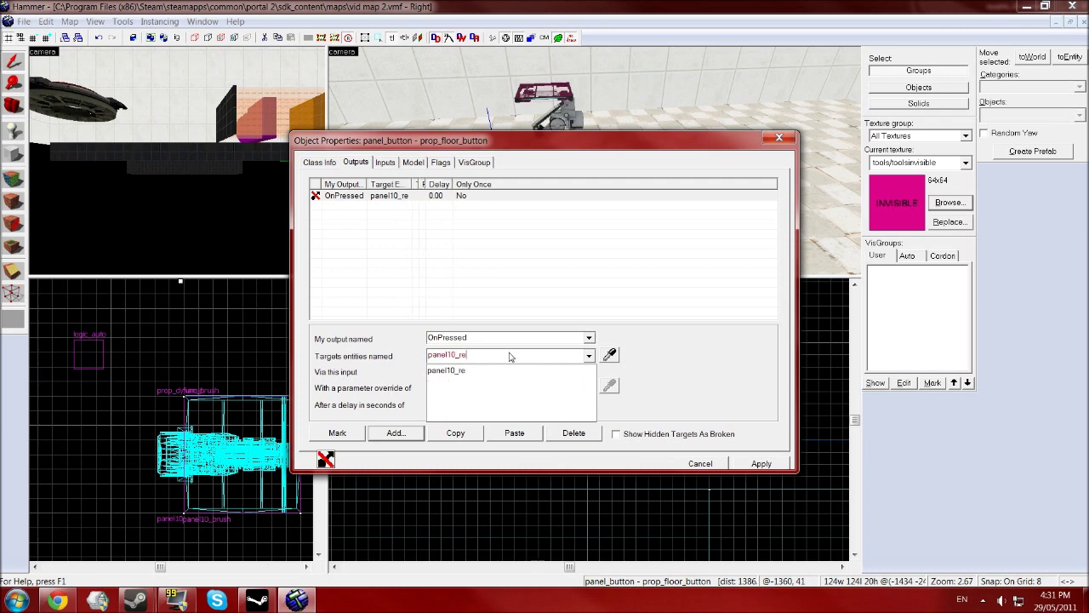
key("BackSpace")
key("BackSpace")
key("BackSpace")
key("BackSpace")
key("BackSpace")
key("BackSpace")
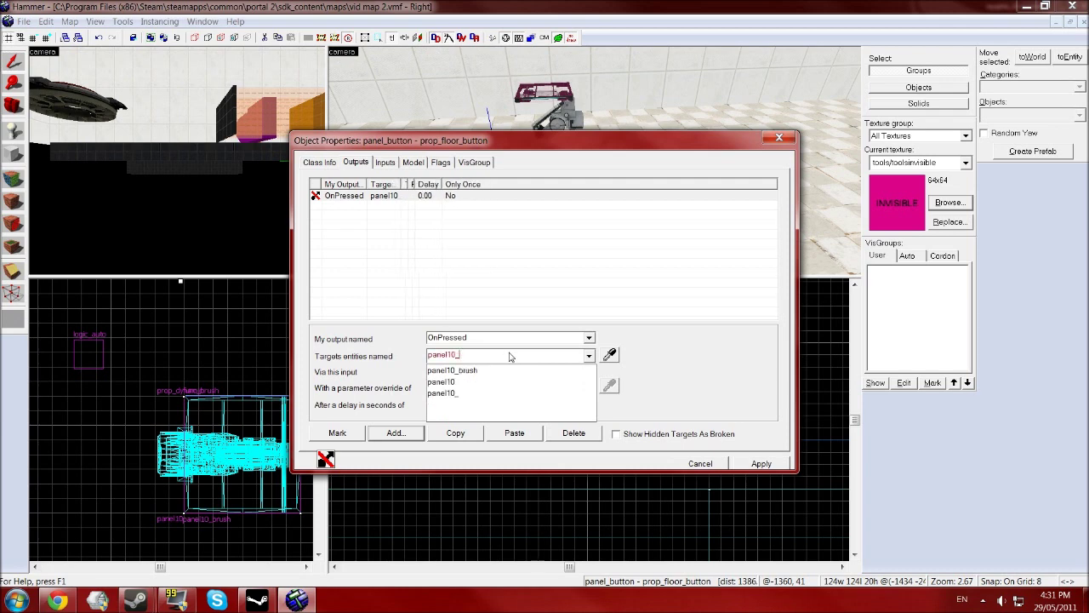
key("BackSpace")
key("BackSpace")
key("BackSpace")
key("BackSpace")
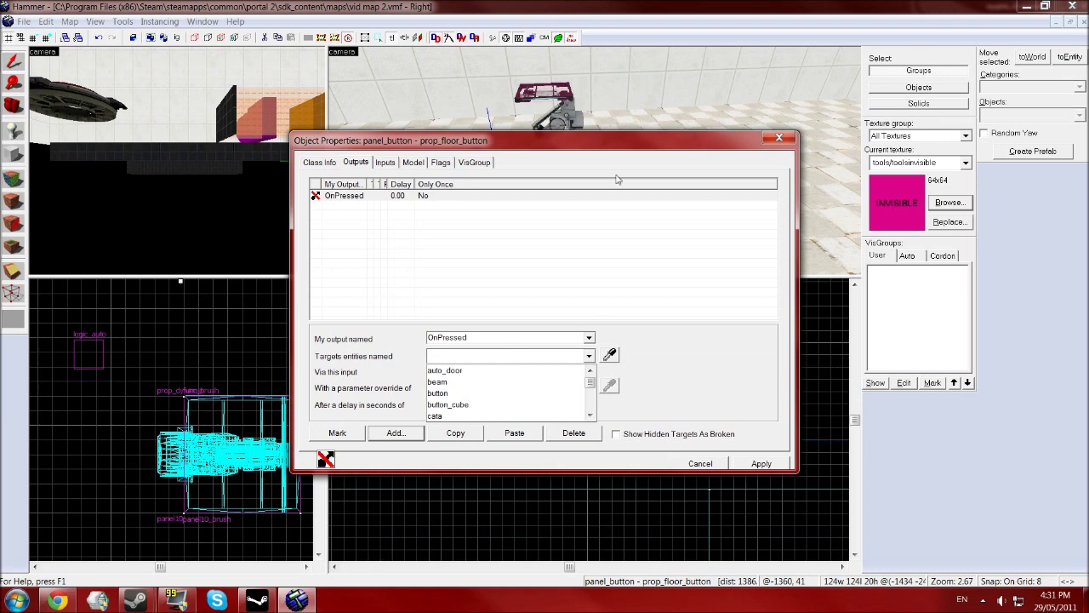
type("relay")
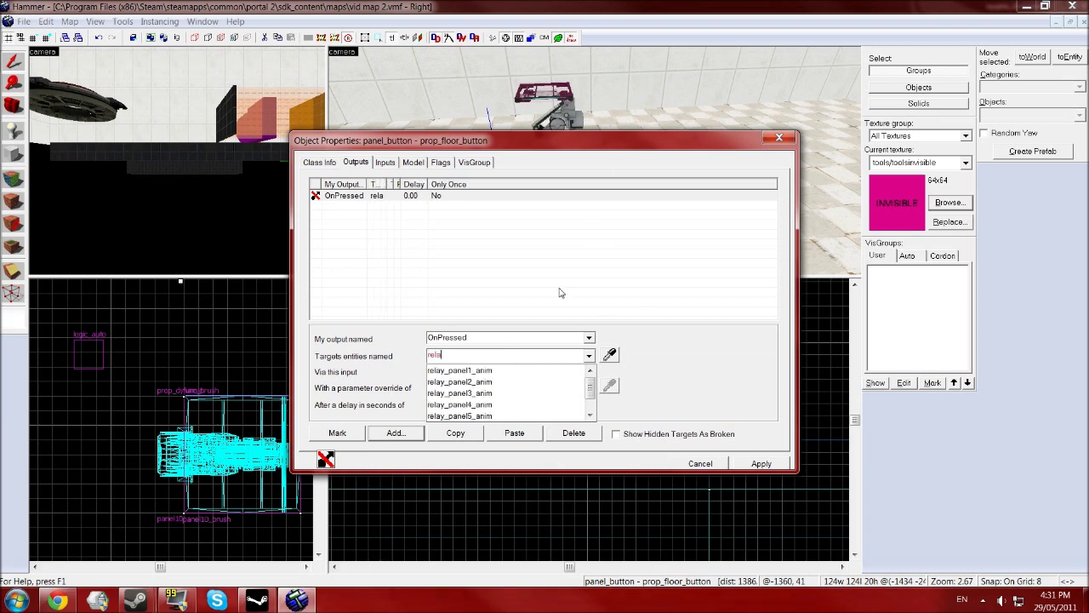
left_click(590, 415)
left_click(591, 416)
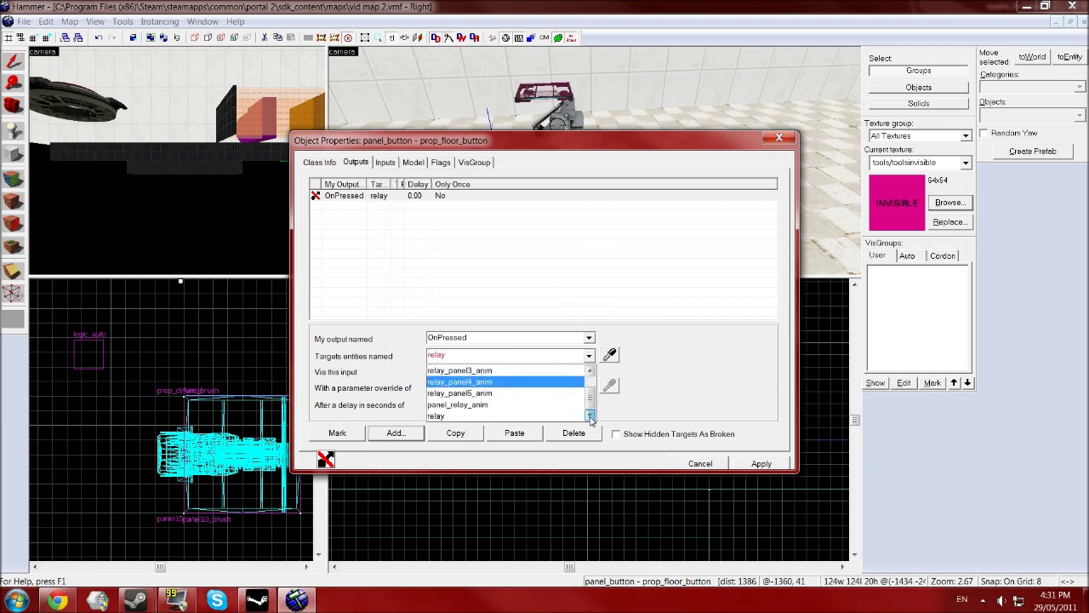
left_click(549, 405)
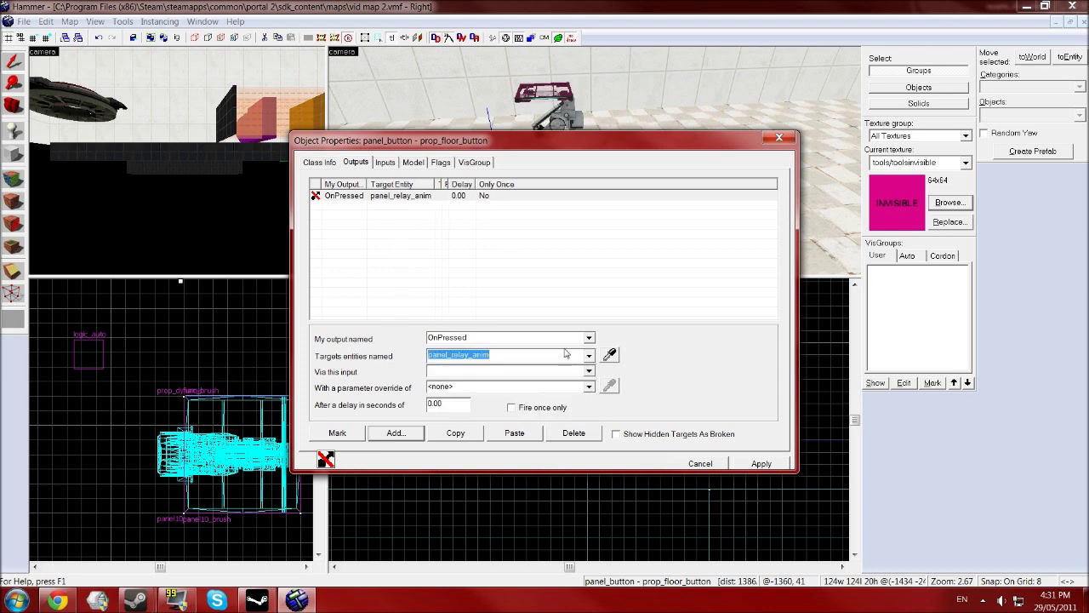
- Have the OnPressed output fire the relay's Trigger input and apply it
left_click(509, 371)
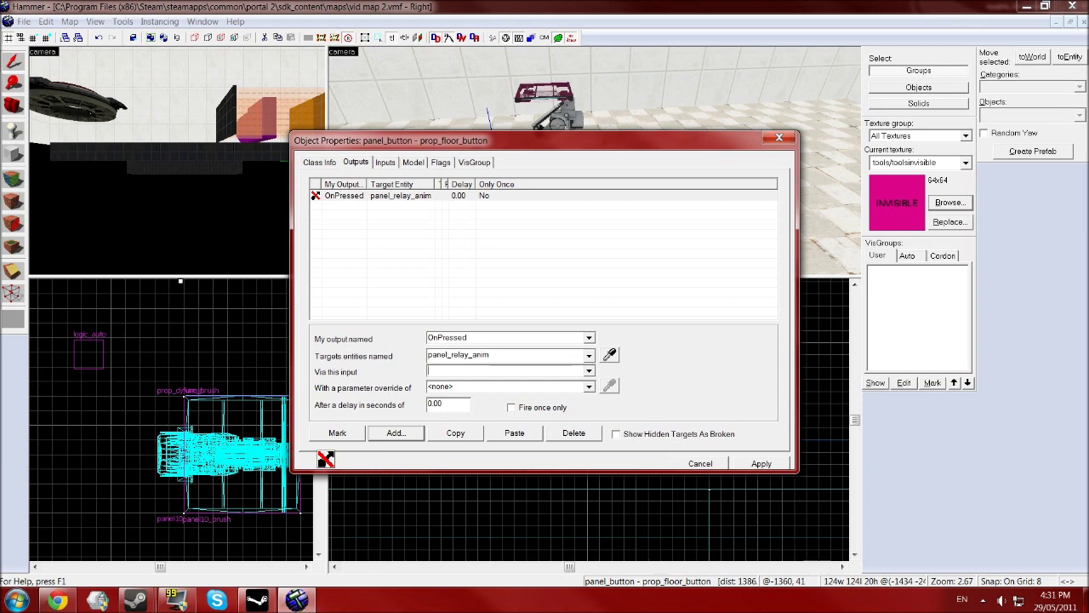
left_click(588, 371)
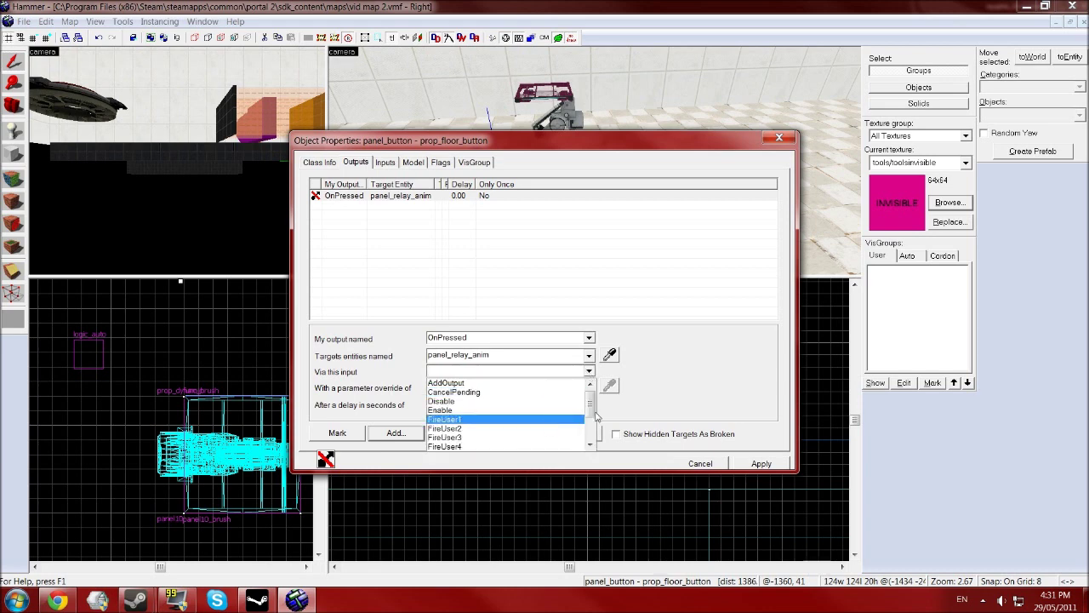
scroll(591, 409, "down", 3)
left_click(511, 446)
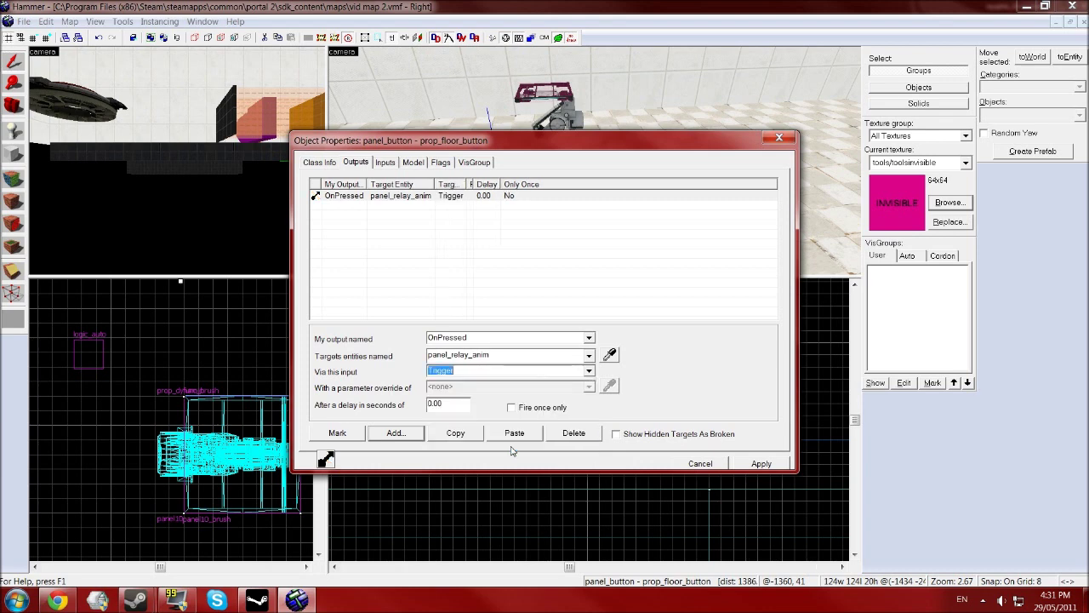
left_click(749, 464)
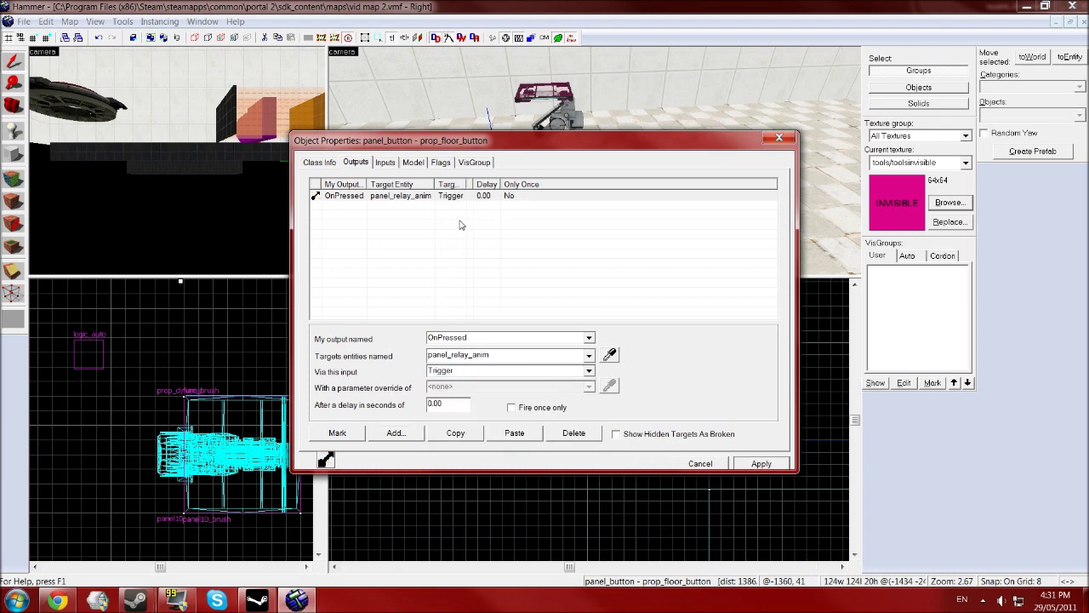
- Add an OnUnPressed output on the button targeting panel_relay_anim
left_click(416, 431)
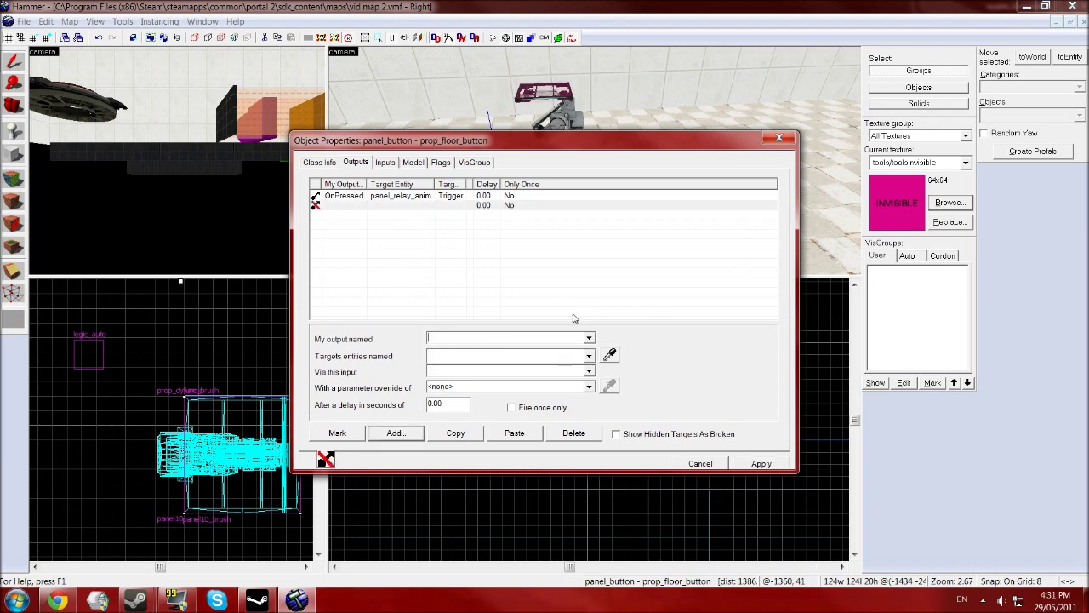
left_click(589, 338)
left_click(551, 383)
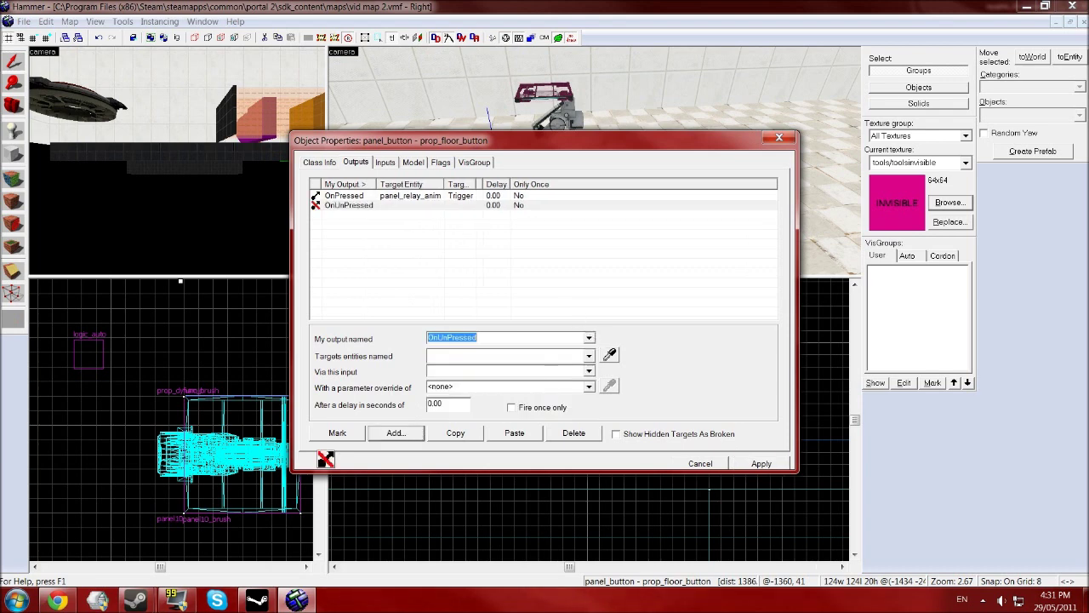
left_click(588, 358)
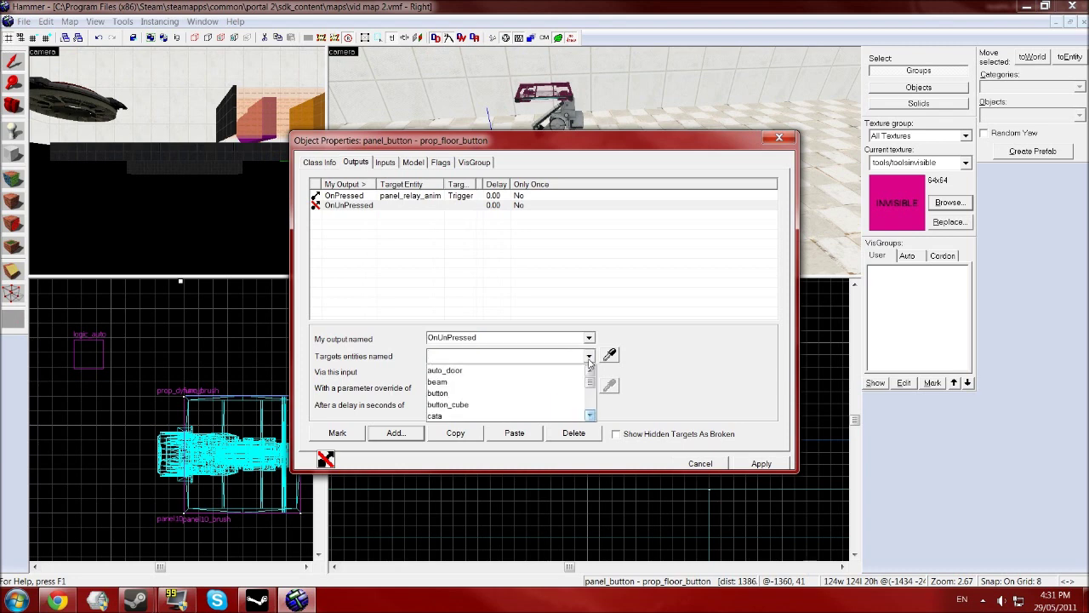
type("panel")
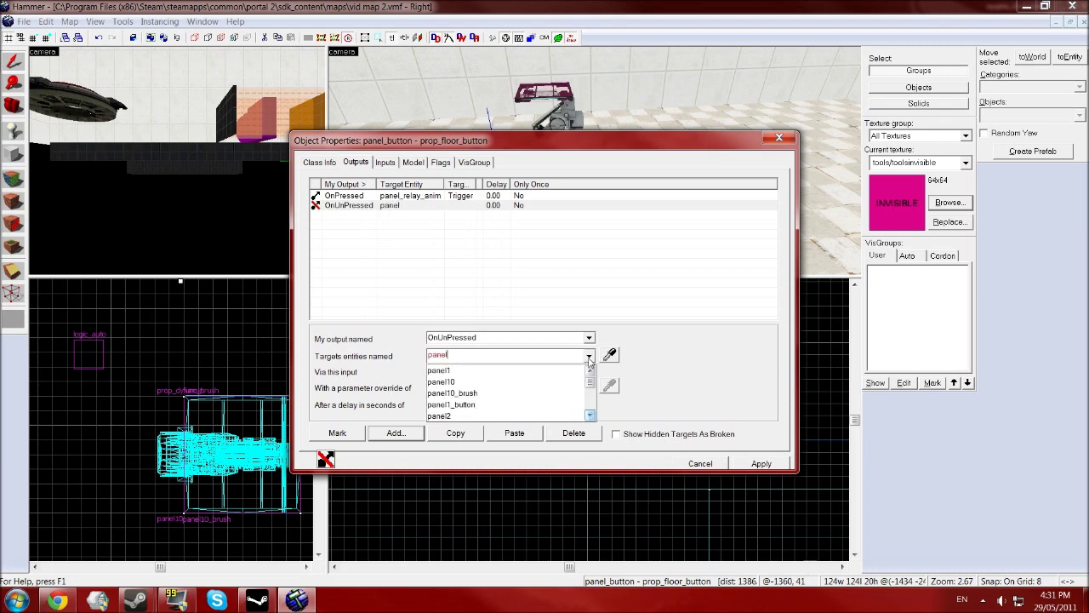
type("_rl")
key("BackSpace")
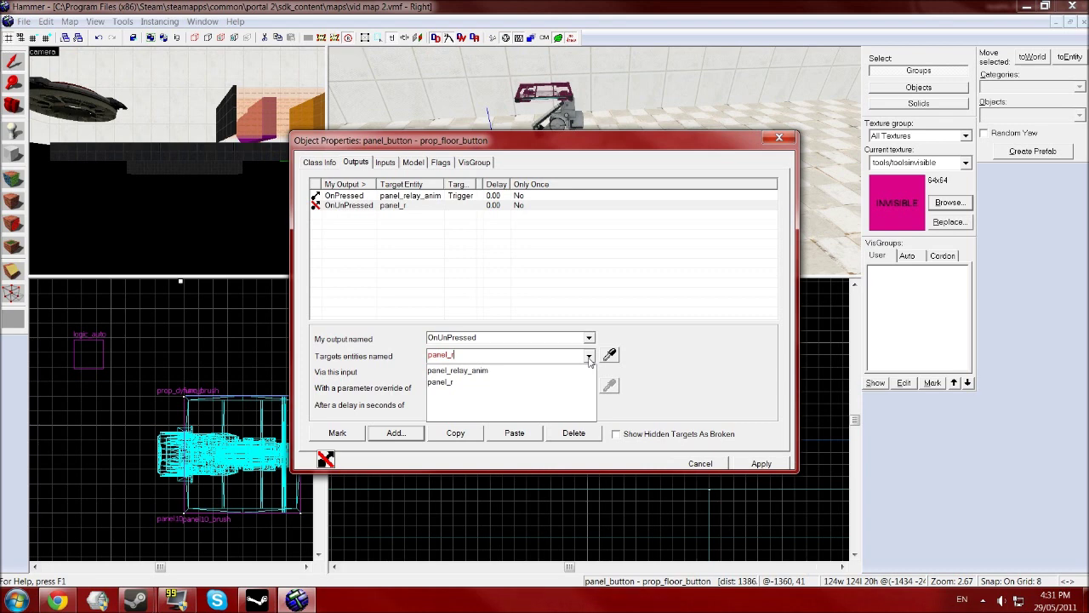
left_click(584, 371)
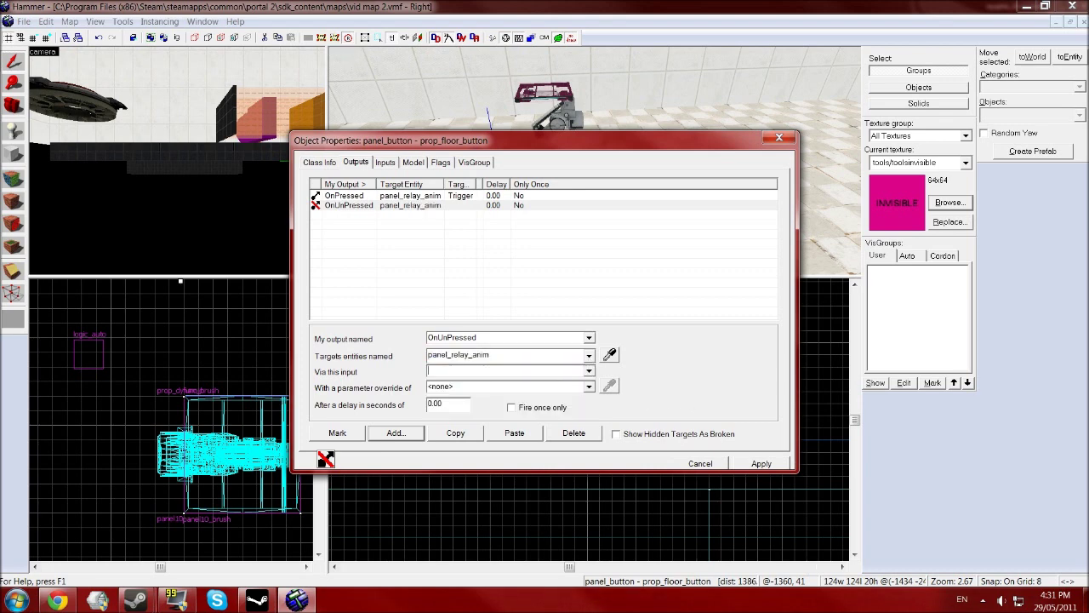
- Make it fire FireUser1 on the relay, apply, and close the button's properties
left_click(588, 371)
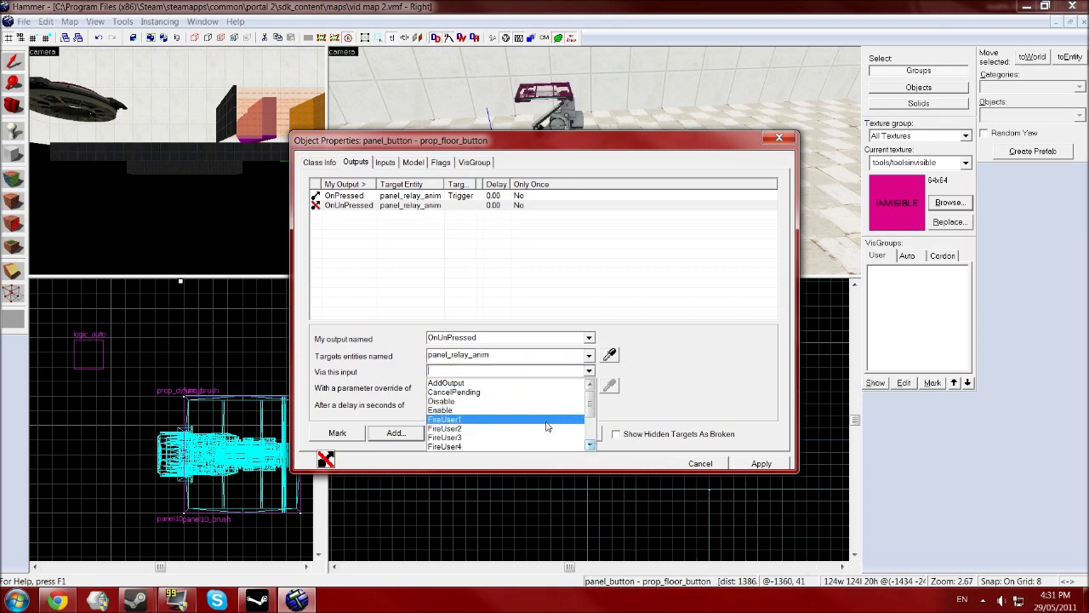
left_click(549, 420)
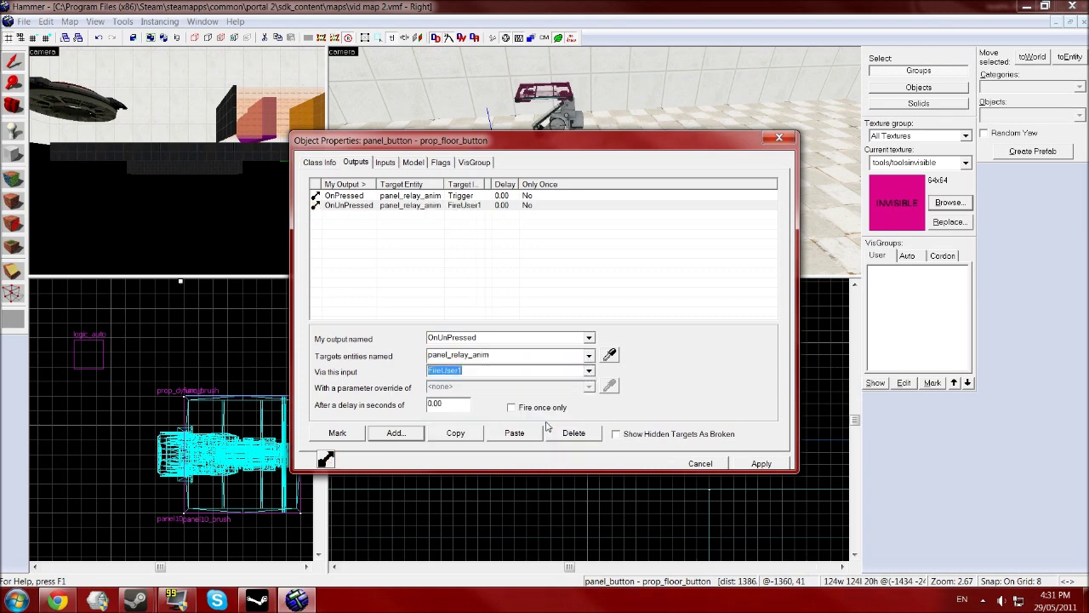
left_click(763, 465)
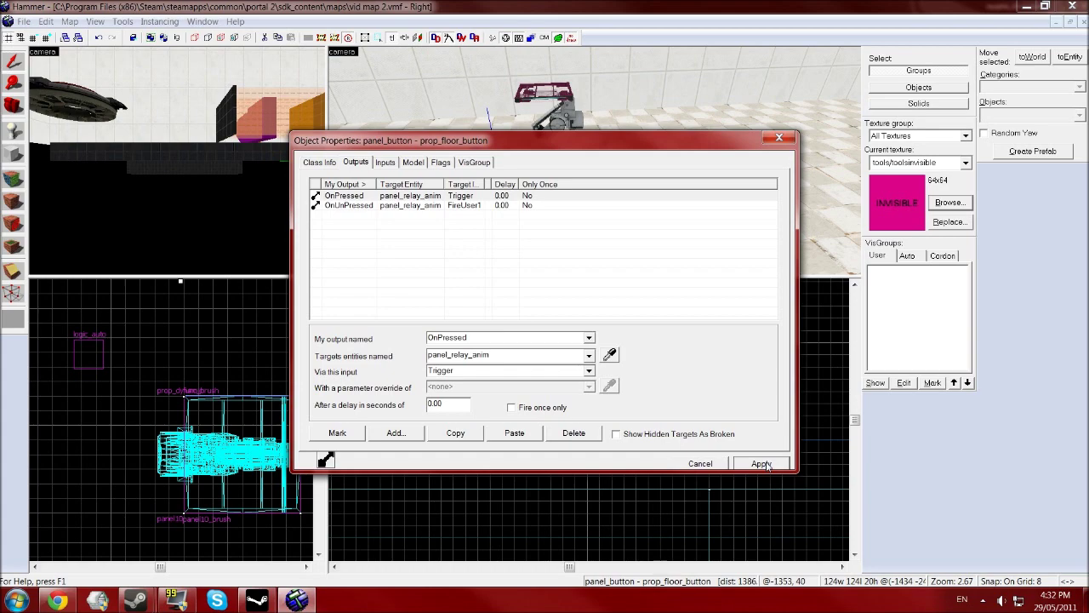
left_click(883, 281)
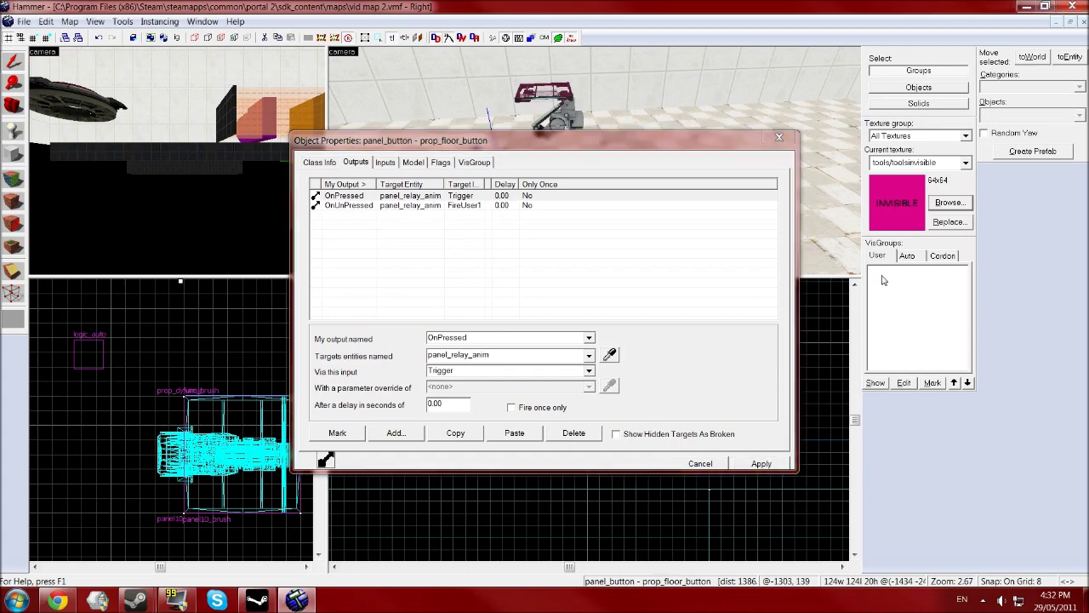
left_click(778, 137)
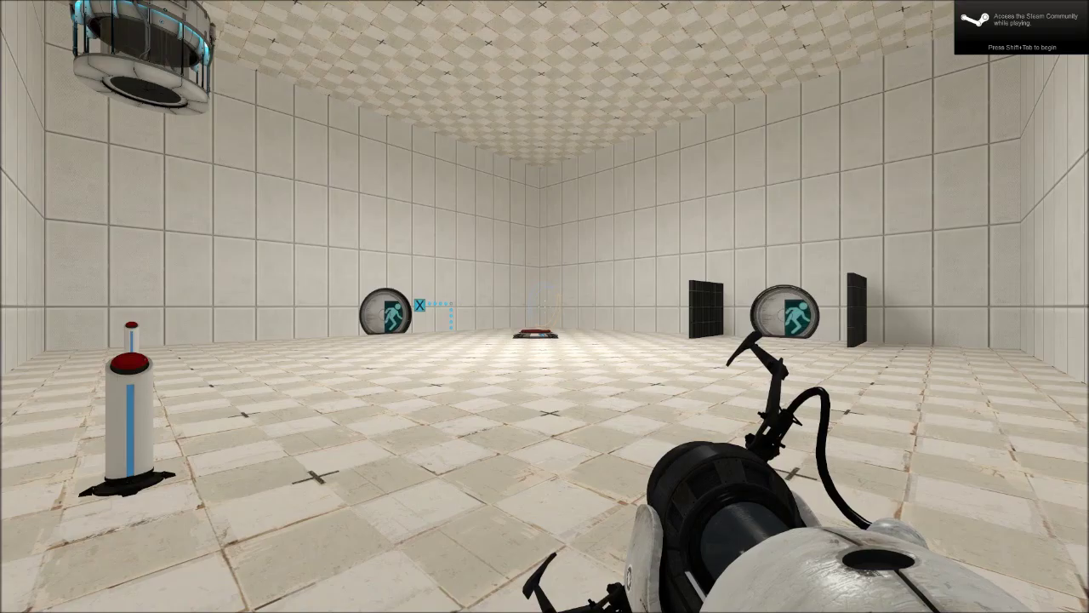
- Walk forward and step onto the floor button
key("w")
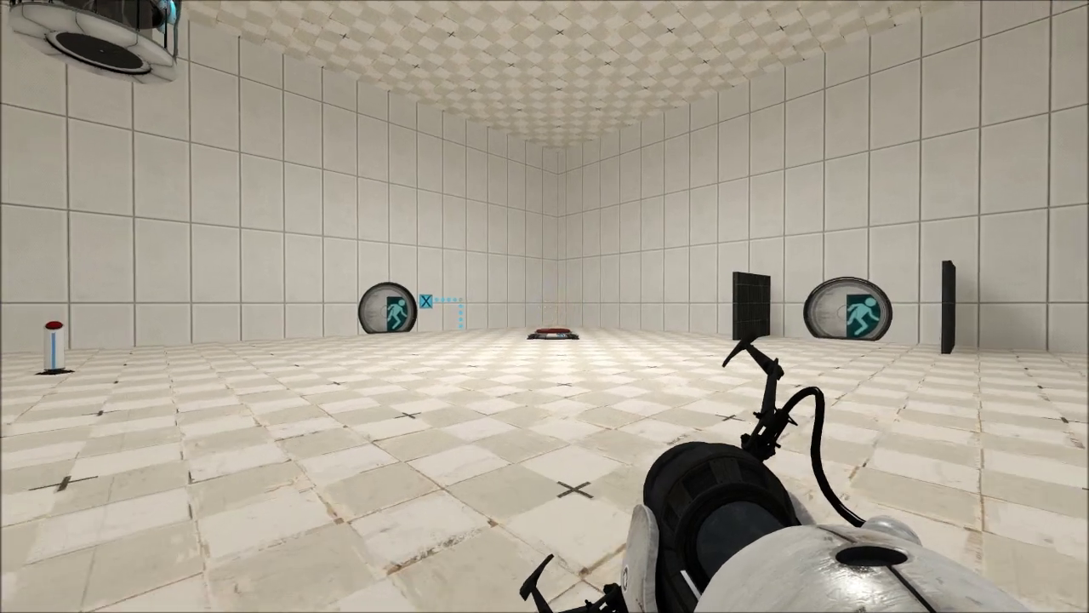
key("w")
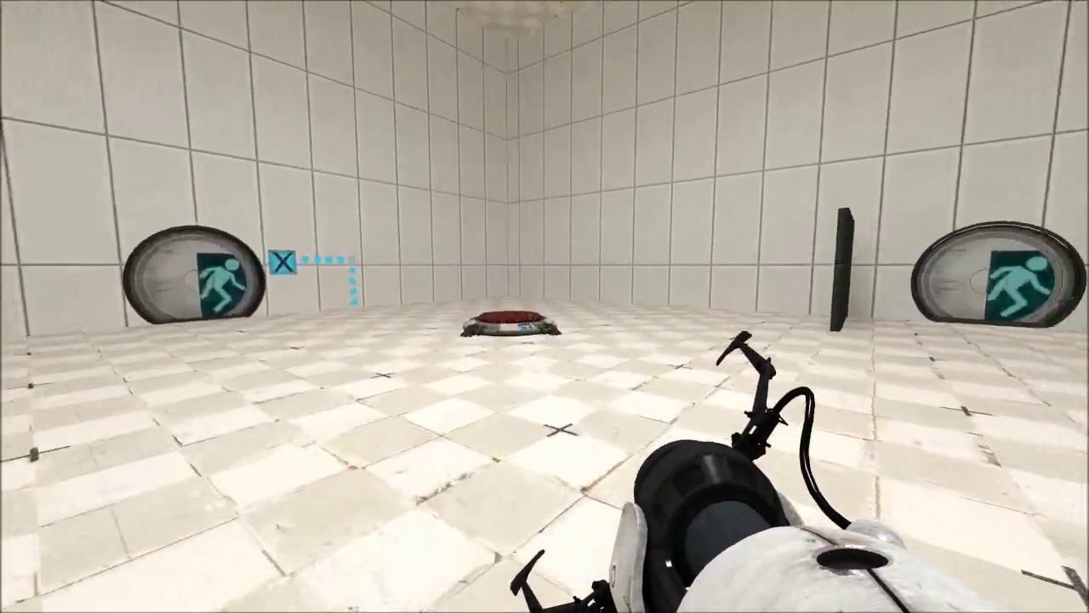
key("w")
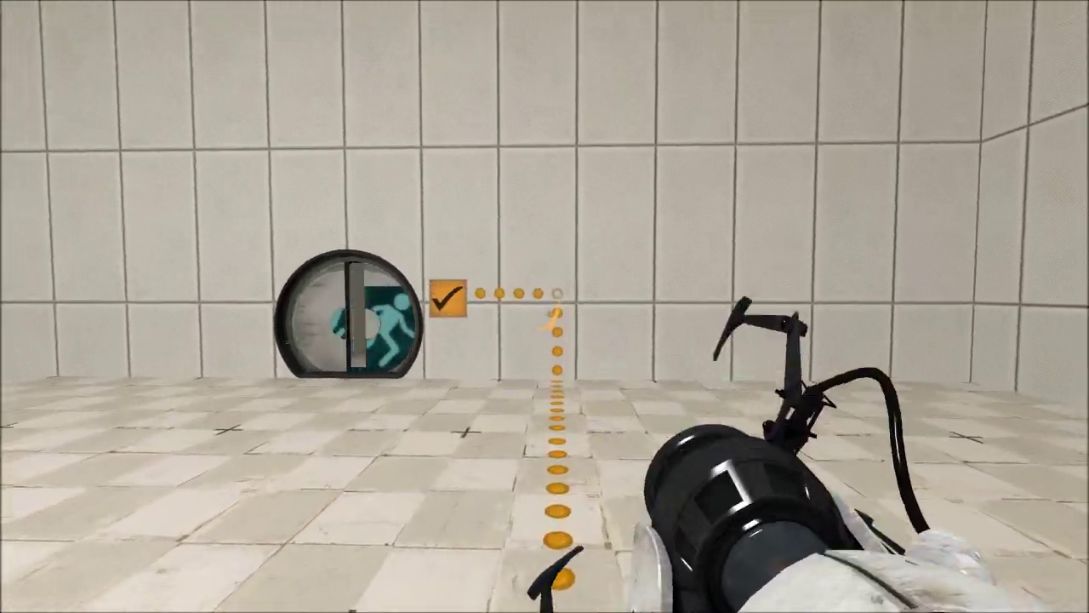
- Shoot orange and blue portals and walk through the orange portal into the next room
right_click(545, 306)
left_click(545, 306)
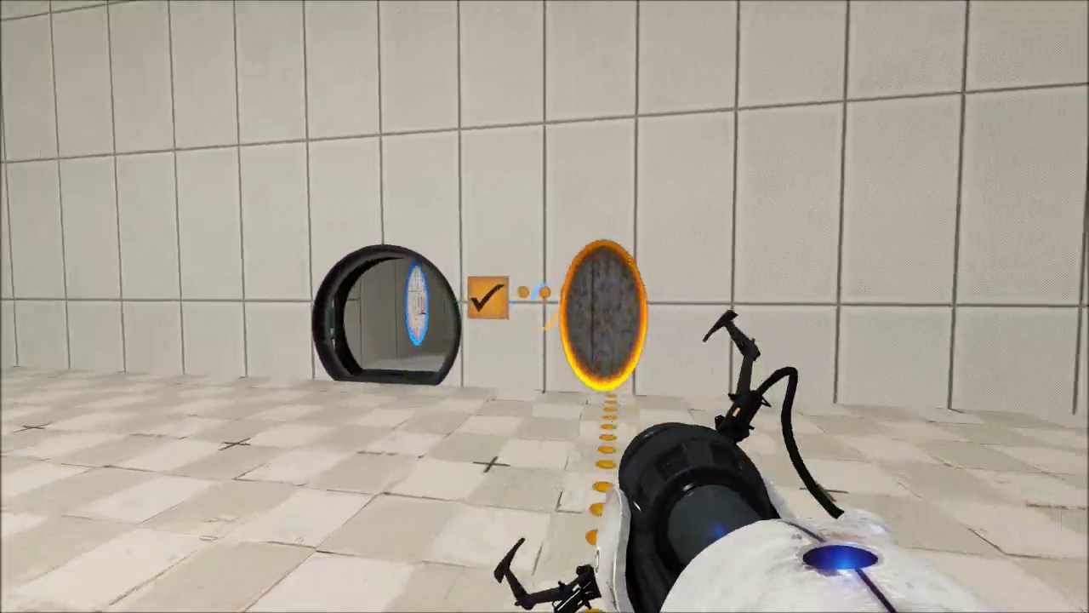
key("w")
key("w")
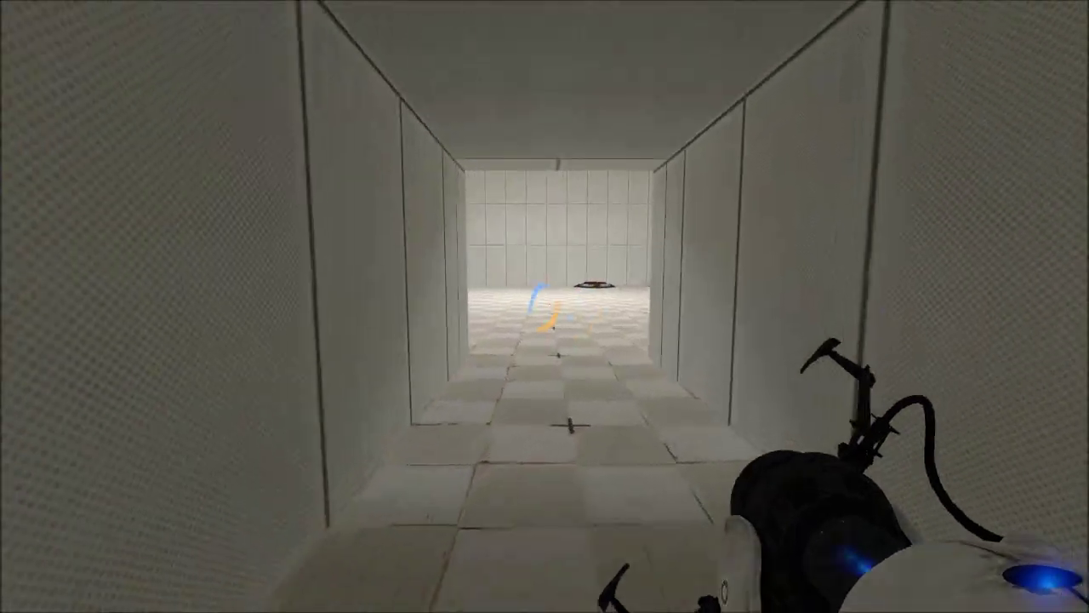
key("w")
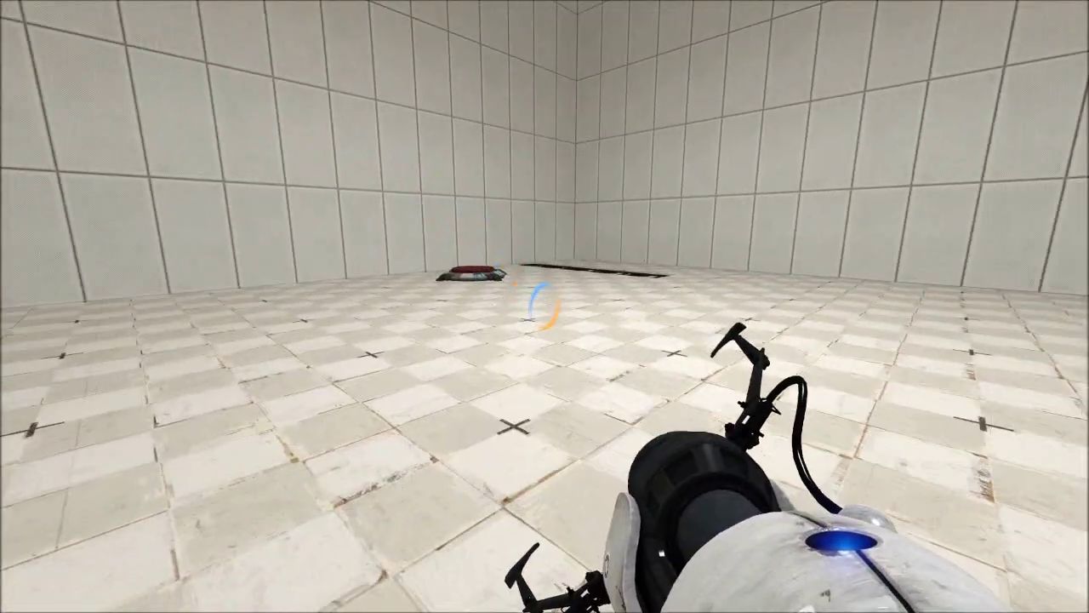
- Step onto the second room's floor button, then back off to watch the arm panel extend
key("w")
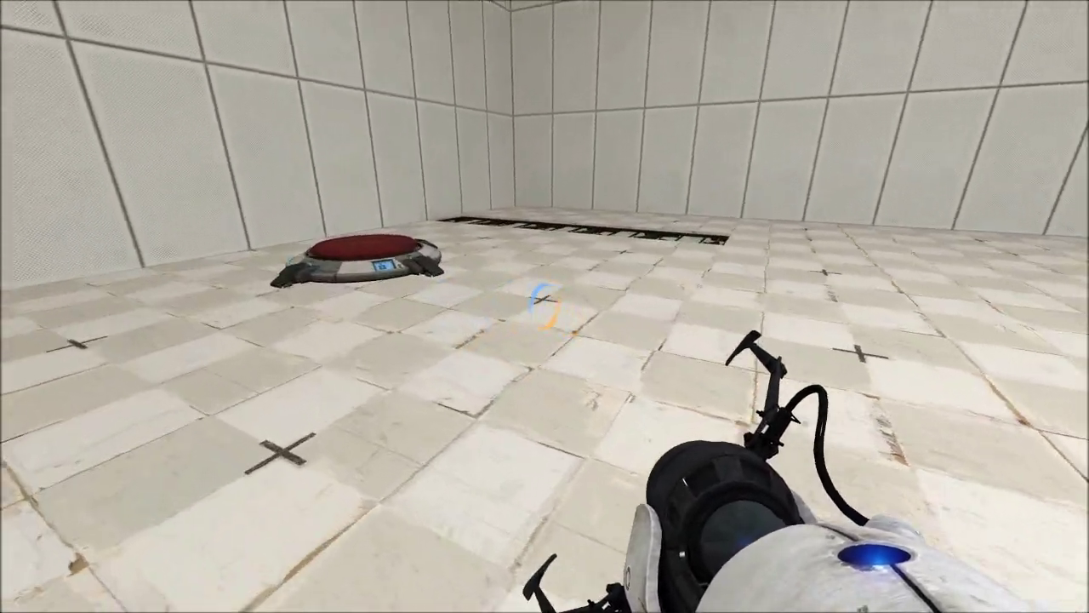
key("w")
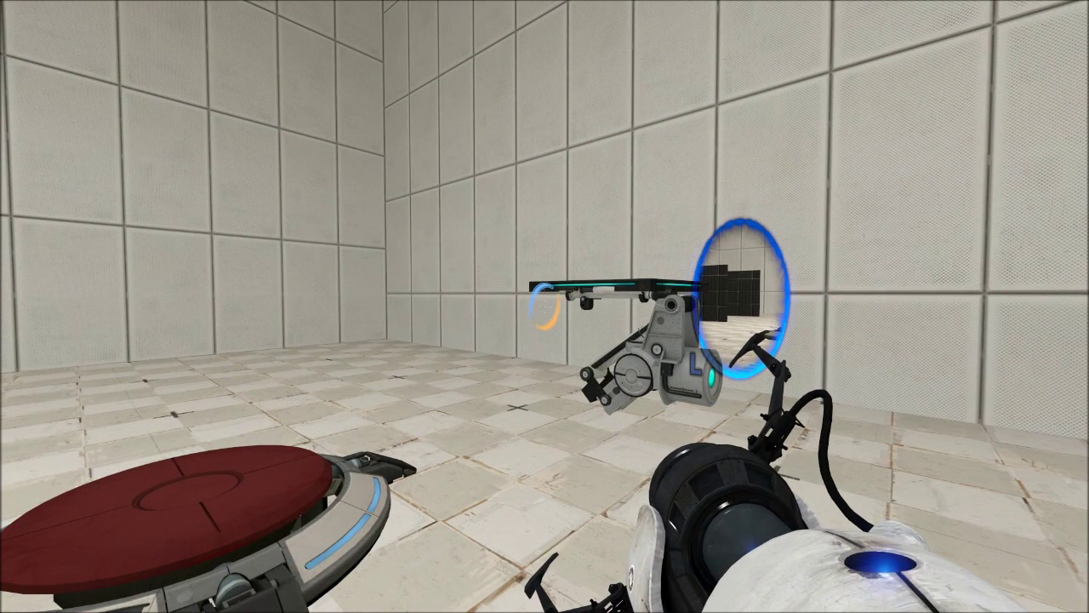
key("s")
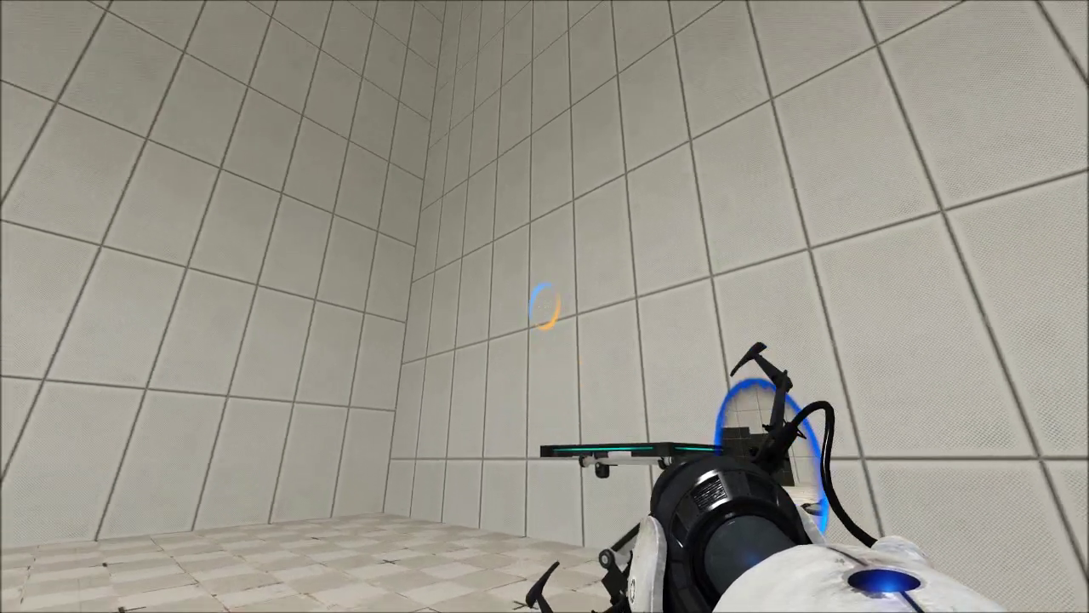
key("w")
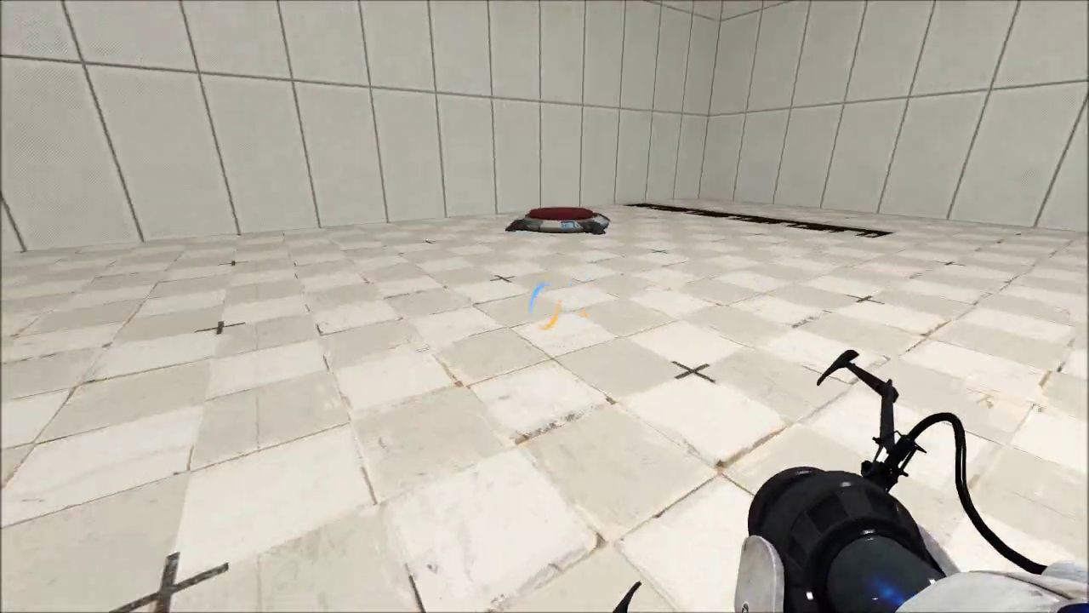